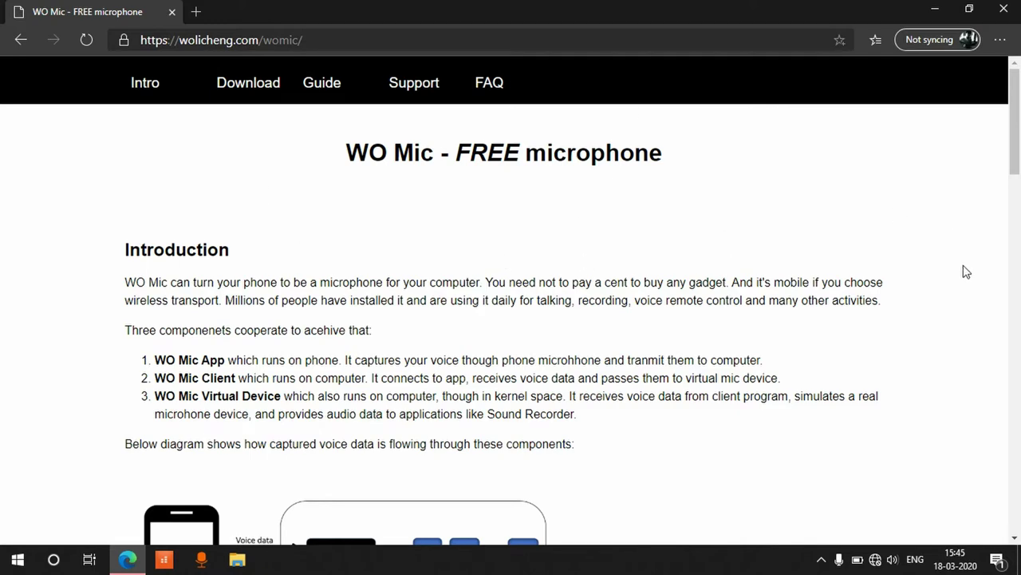
- Scroll to the WO Mic Download and install section and highlight the client and virtual driver steps
scroll(964, 271, down, 4)
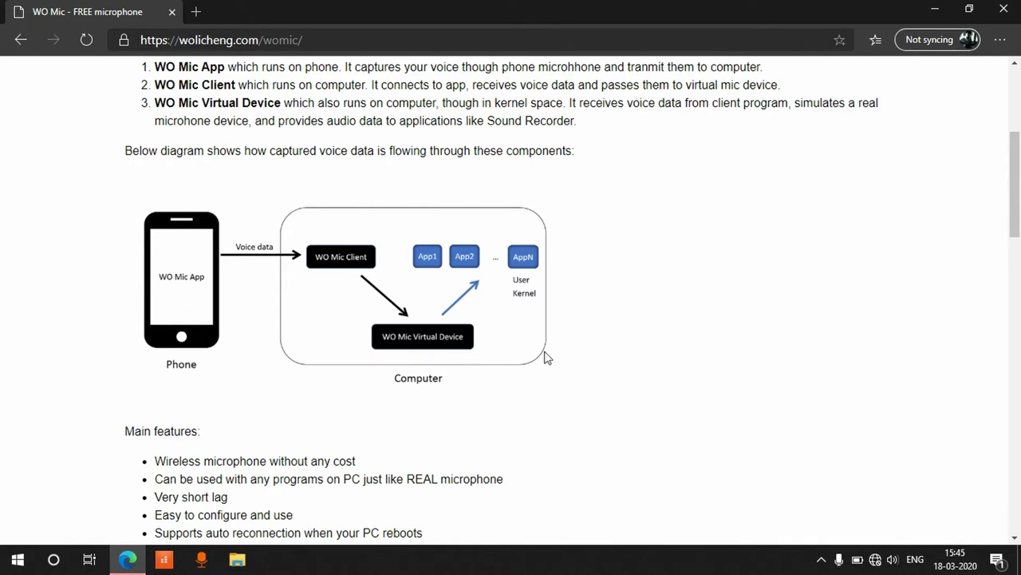
scroll(873, 287, down, 5)
scroll(873, 287, down, 2)
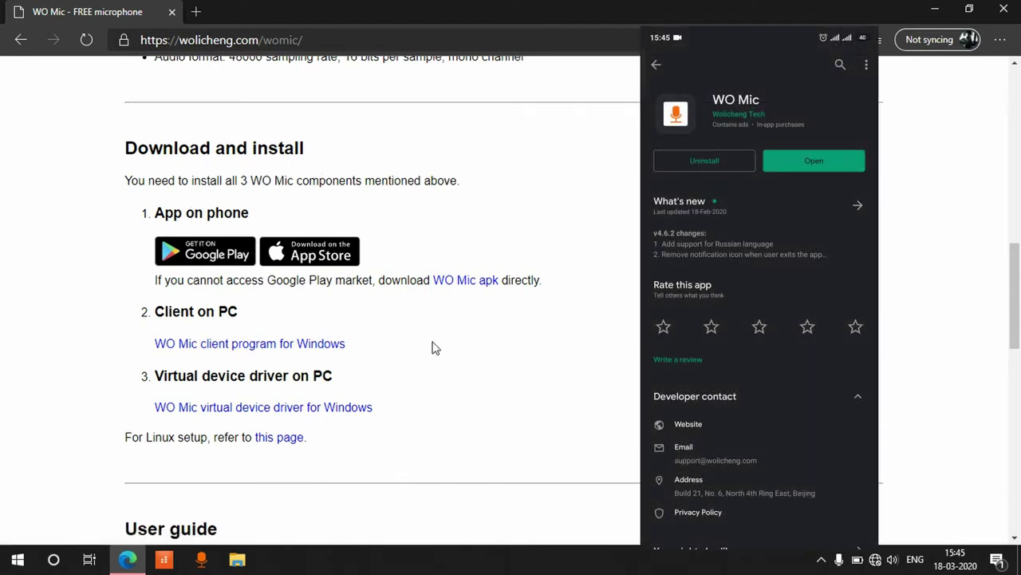
scroll(473, 341, down, 1)
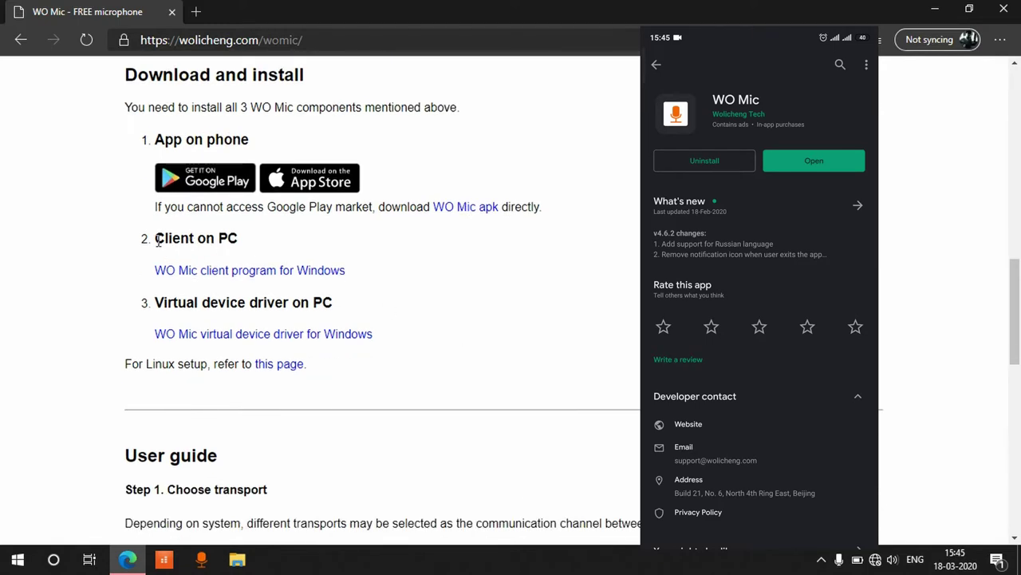
drag(157, 239, 216, 244)
drag(168, 305, 340, 310)
click(441, 315)
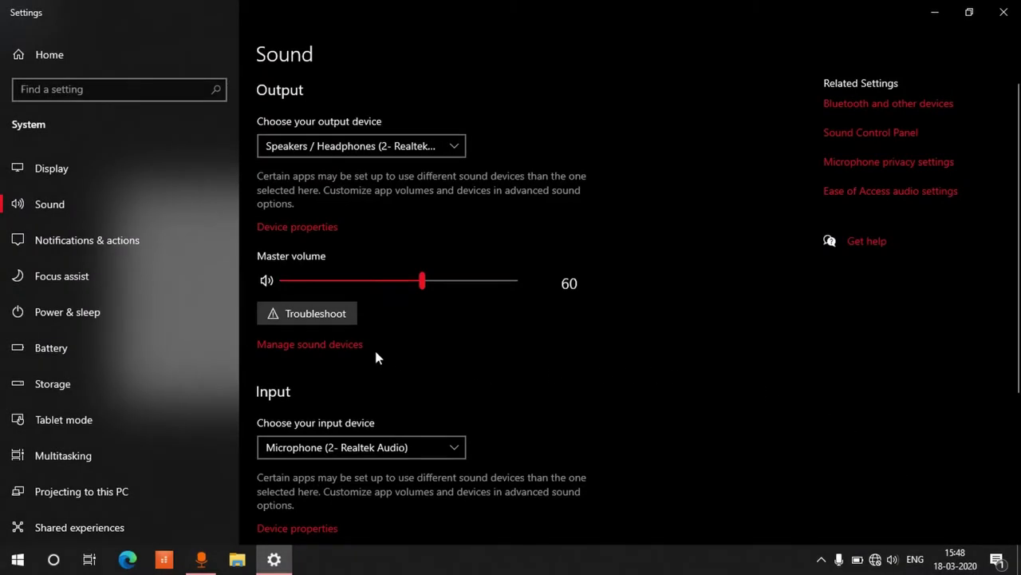
- Open Manage sound devices and select the Microphone (WO Mic Device) input
click(340, 345)
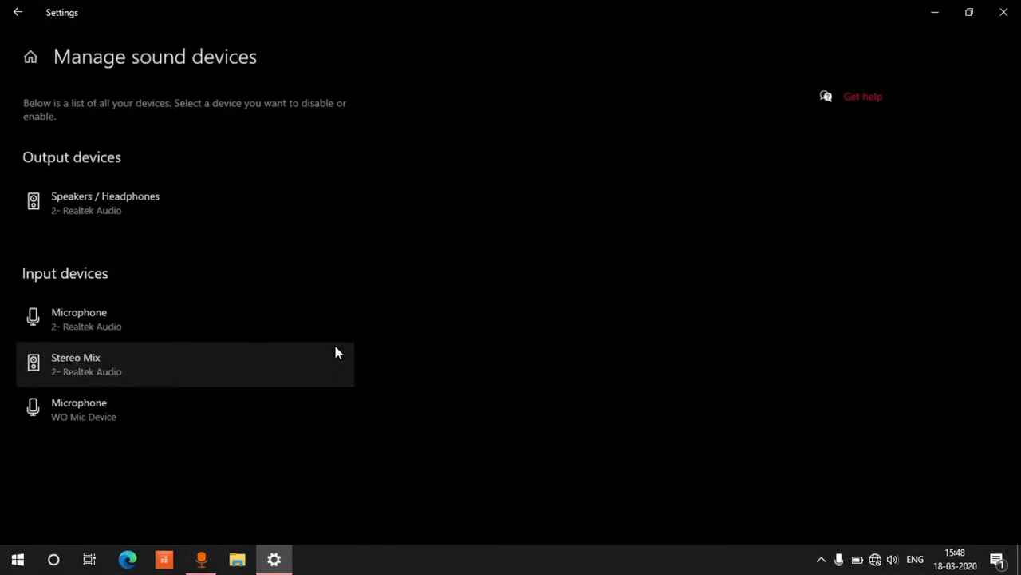
click(93, 416)
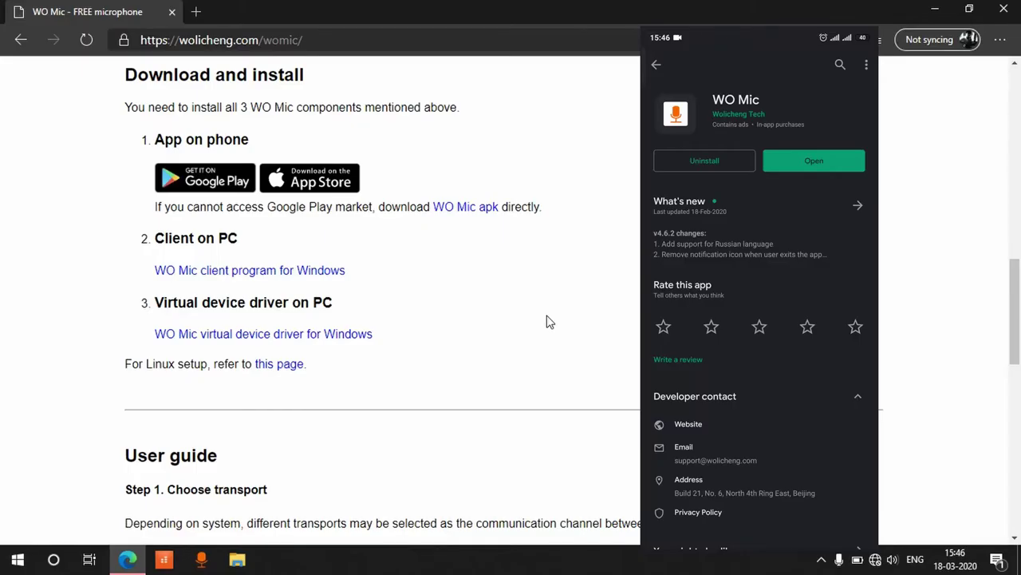
- Launch WO Mic Client on the PC and shift its window slightly left
double_click(173, 237)
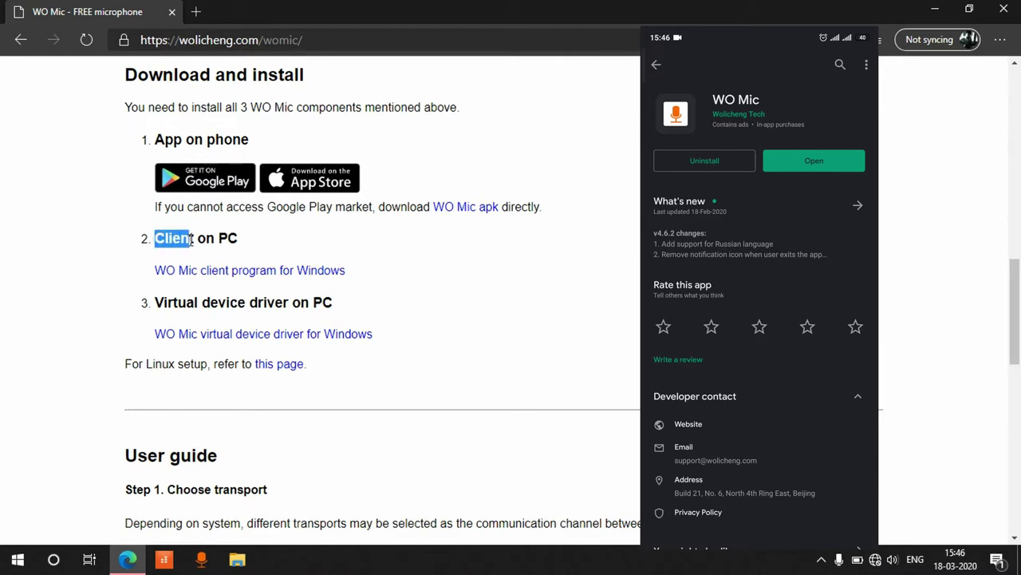
click(175, 237)
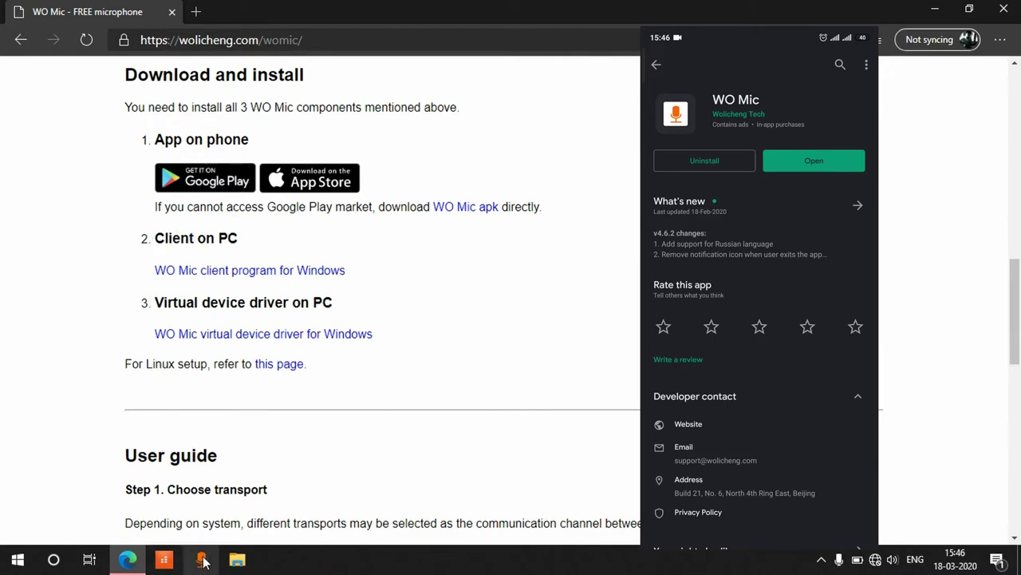
drag(269, 203, 244, 200)
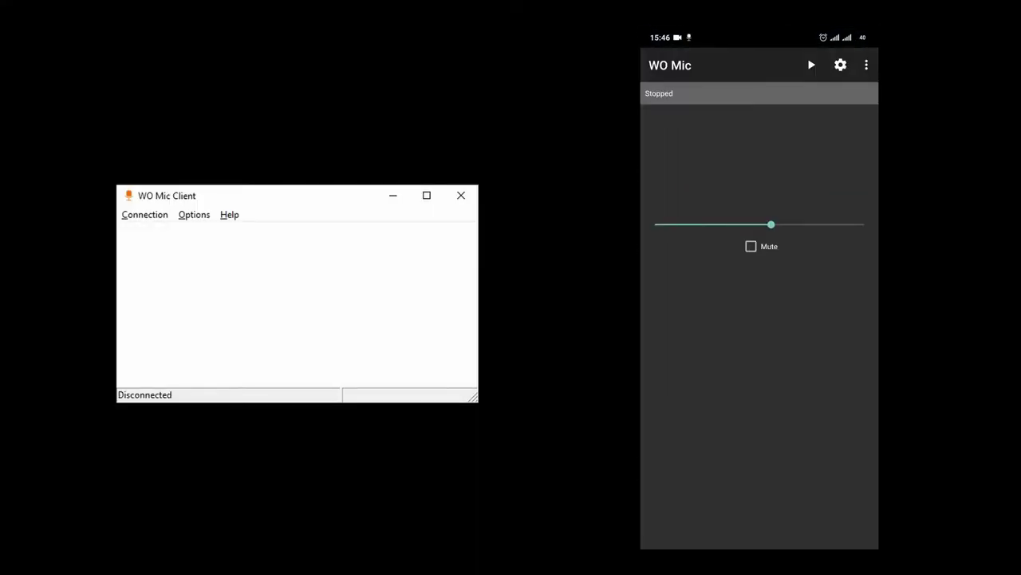
- In the phone app settings, keep Mic (mode 2) as audio source and check the Transport choices
click(841, 65)
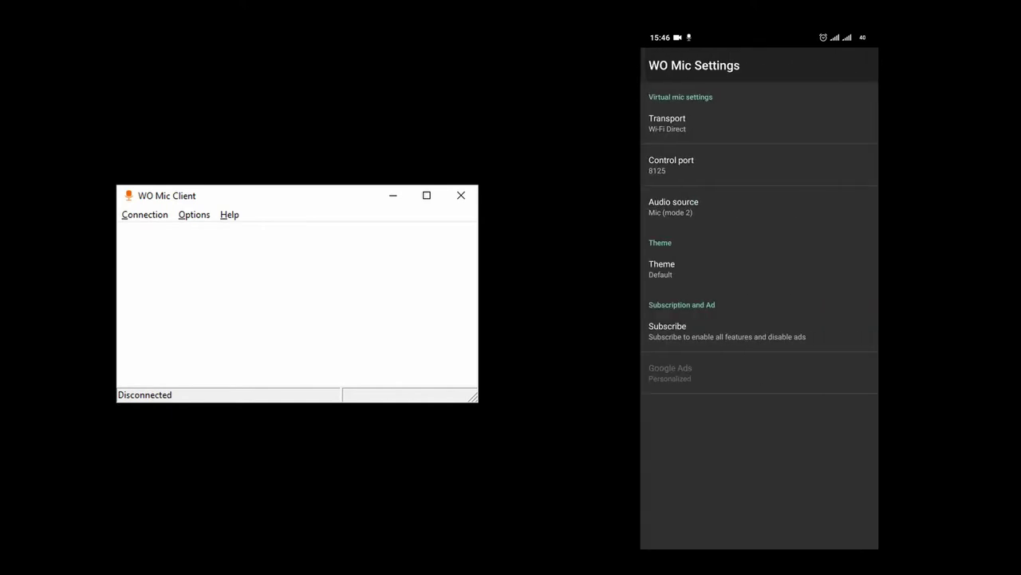
click(674, 207)
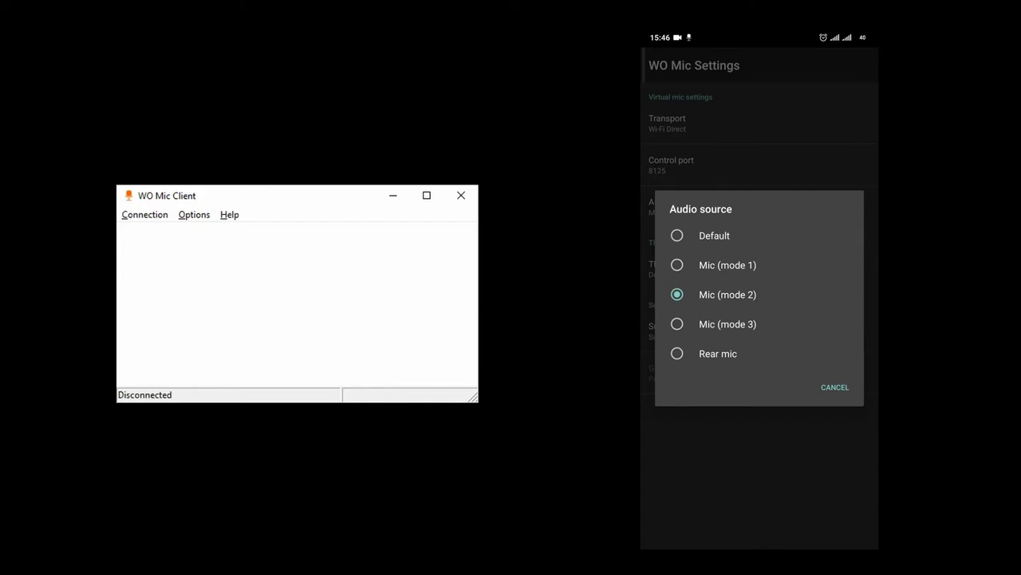
click(728, 295)
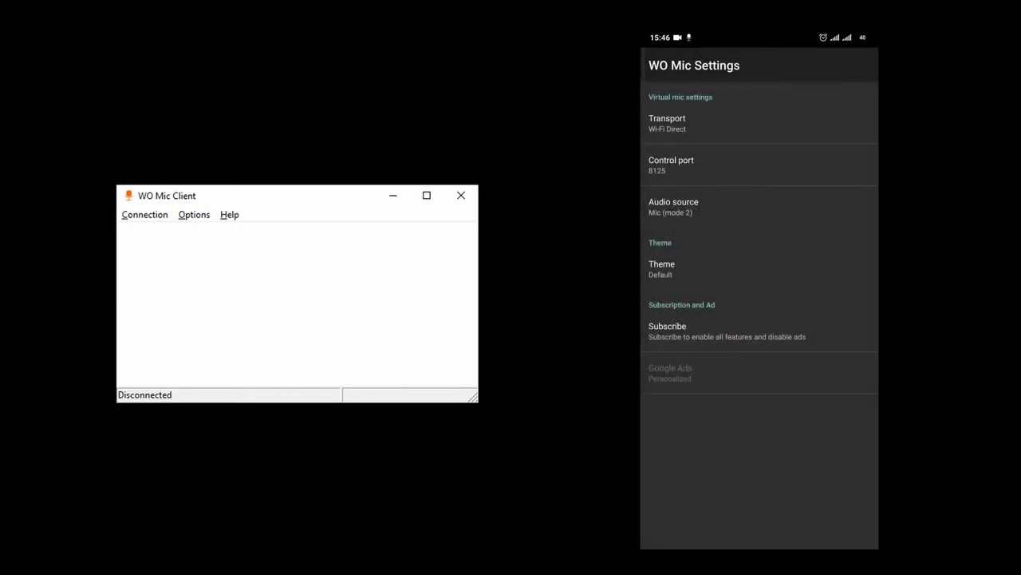
click(678, 123)
- Open WO Mic Client's Connection > Connect dialog to set up the phone link
click(160, 214)
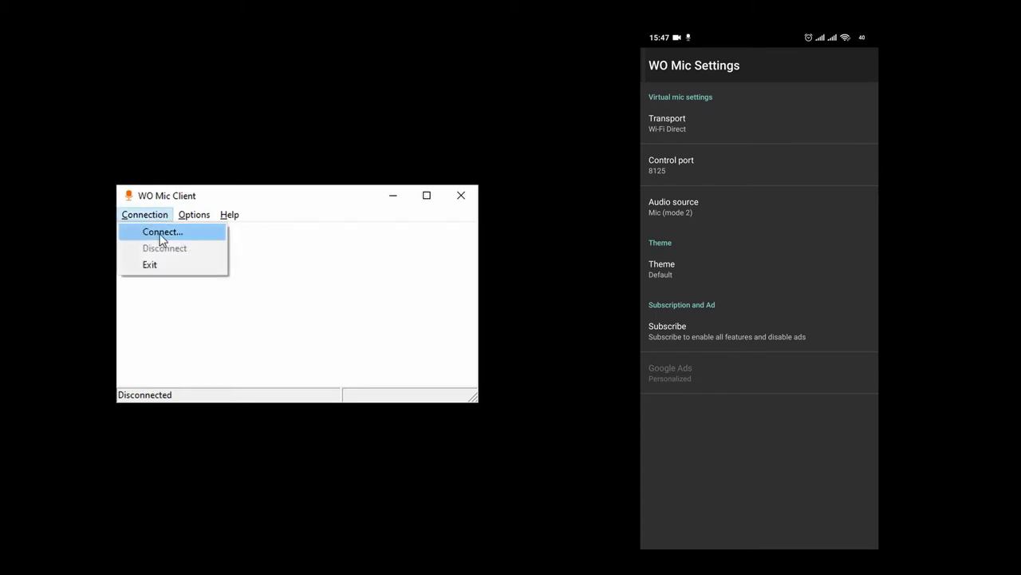
click(185, 235)
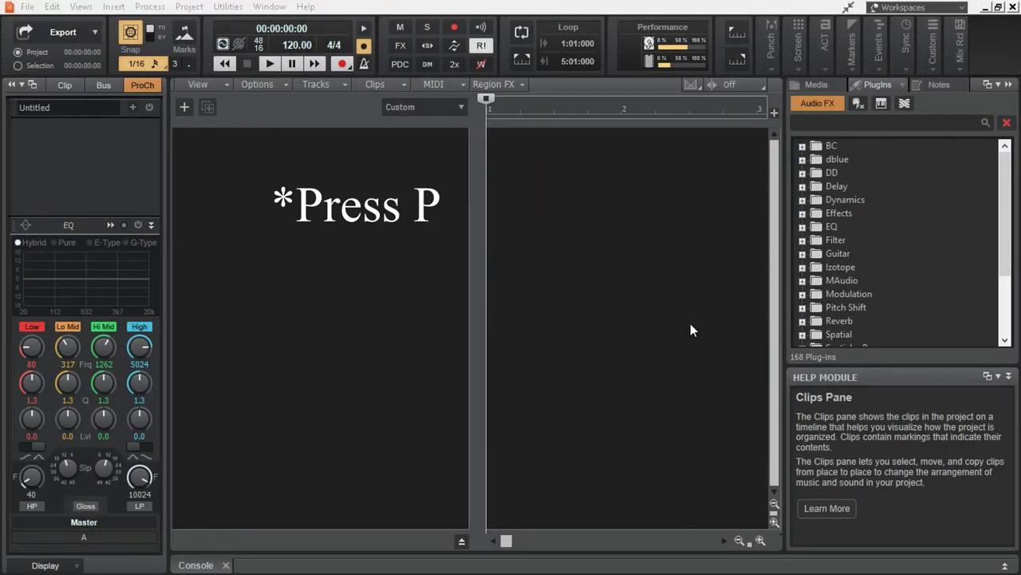
- Show Cakewalk's Audio > Playback and Recording preferences with the Driver Mode list expanded
key(p)
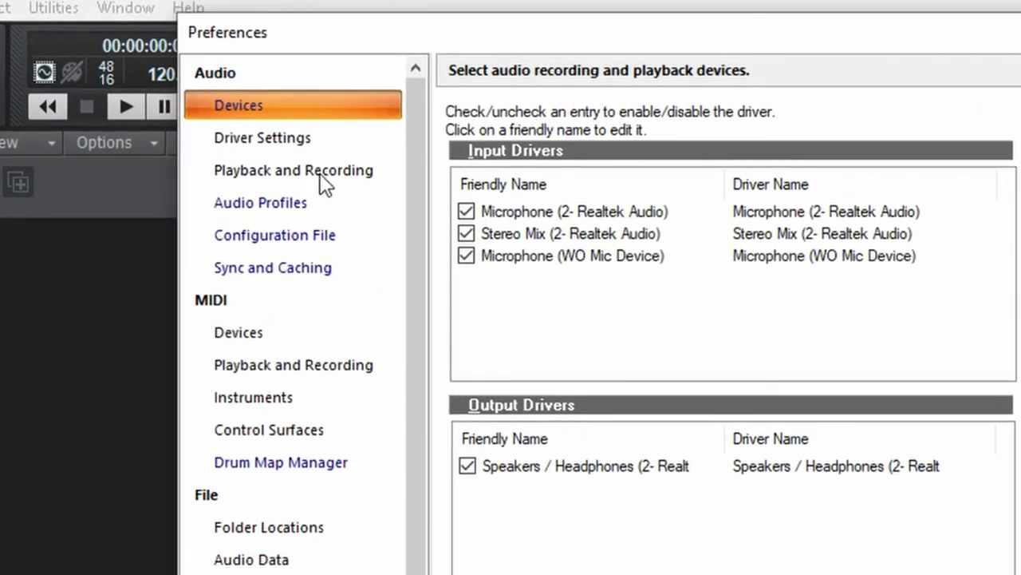
click(319, 173)
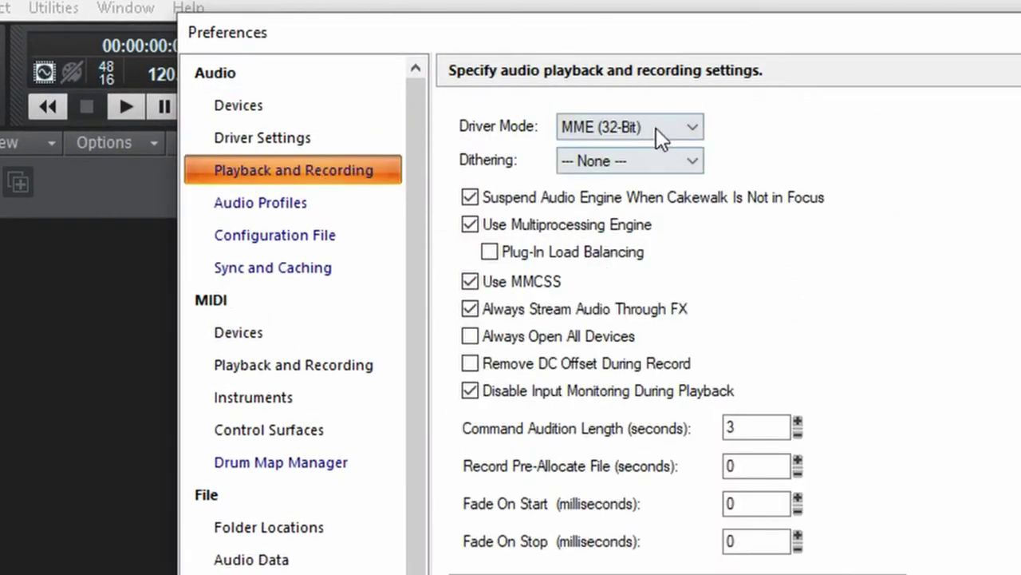
click(570, 127)
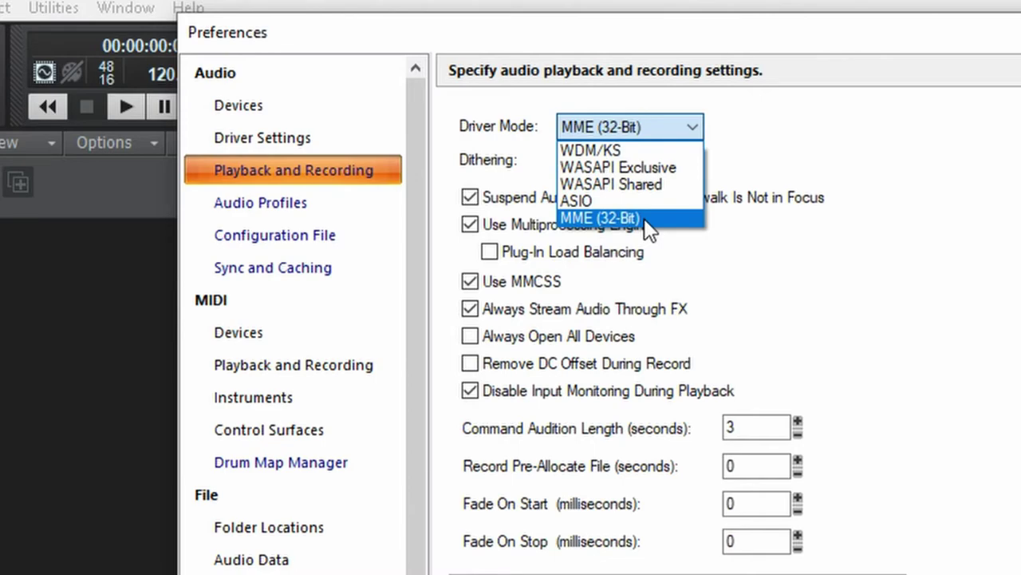
- Keep MME (32-Bit) driver mode, close Preferences, and insert a new audio track
click(644, 218)
click(634, 505)
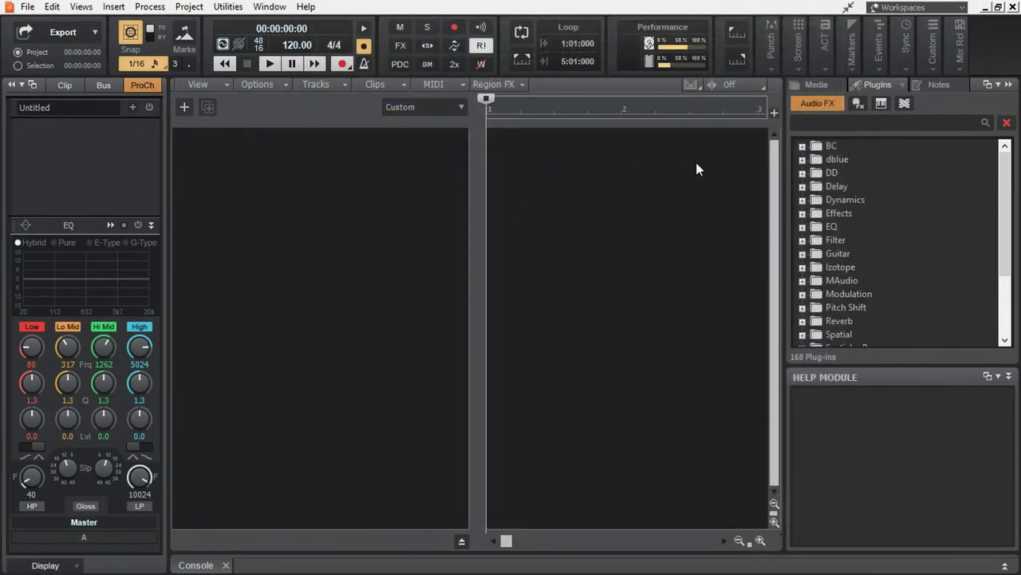
right_click(367, 206)
click(421, 236)
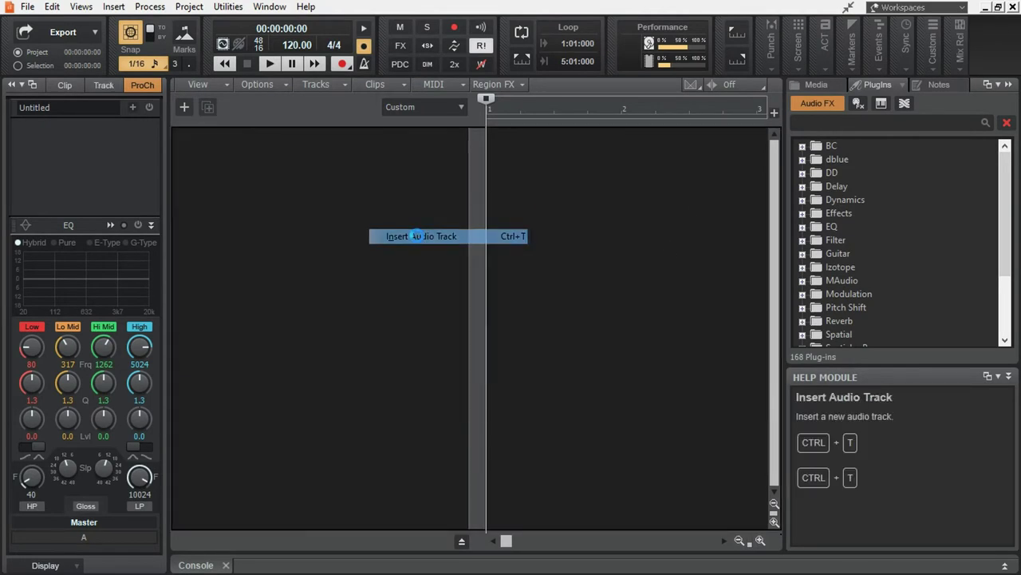
- Set Track 1's input to Left Microphone (WO Mic Device) and arm it for recording
click(436, 136)
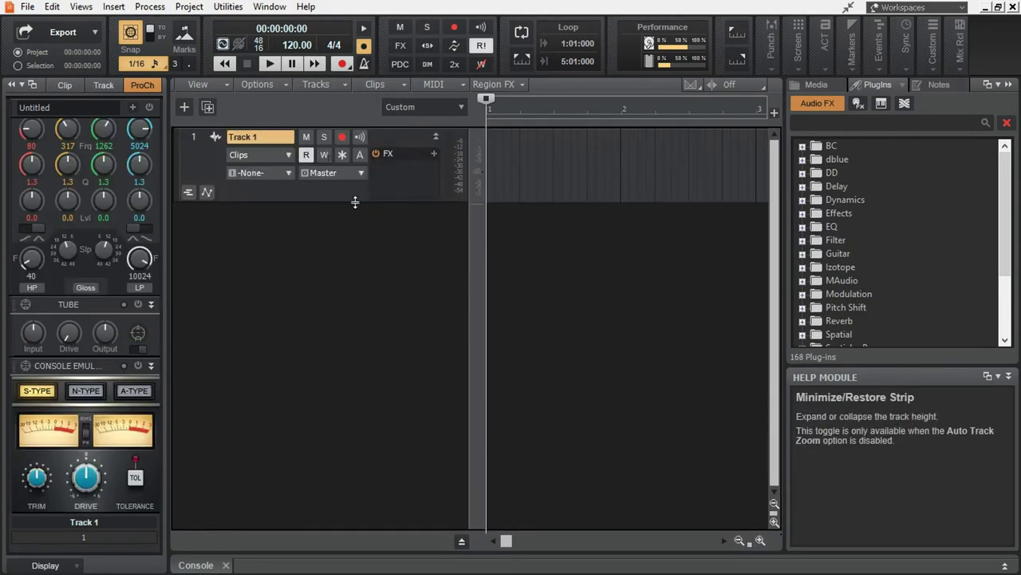
drag(356, 201, 355, 261)
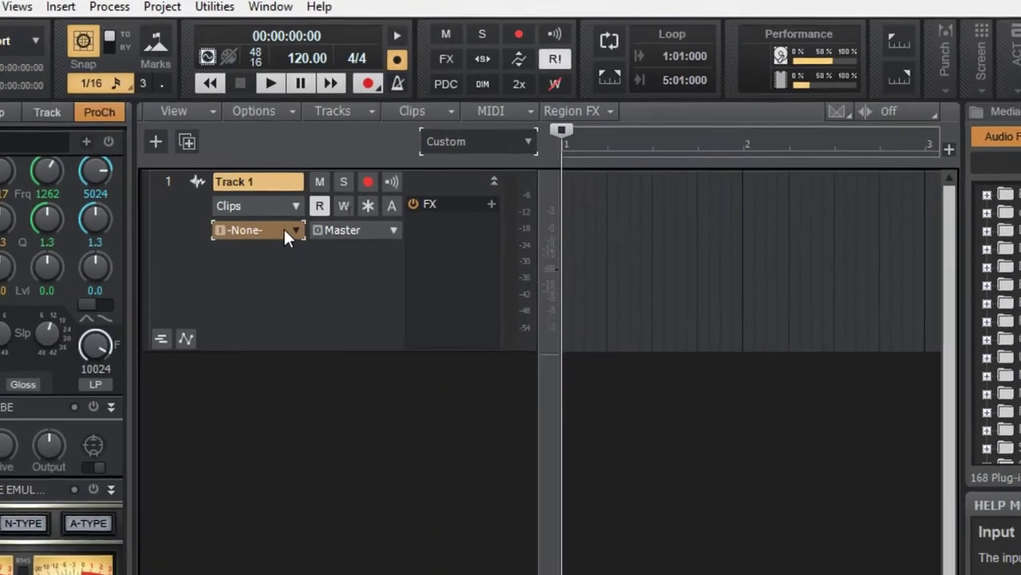
click(289, 173)
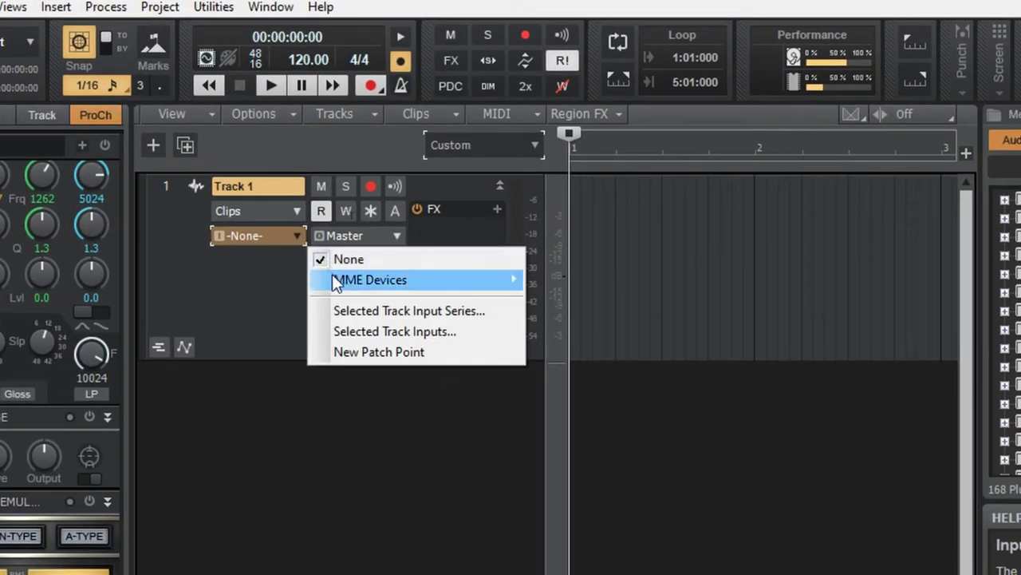
mouse_move(358, 281)
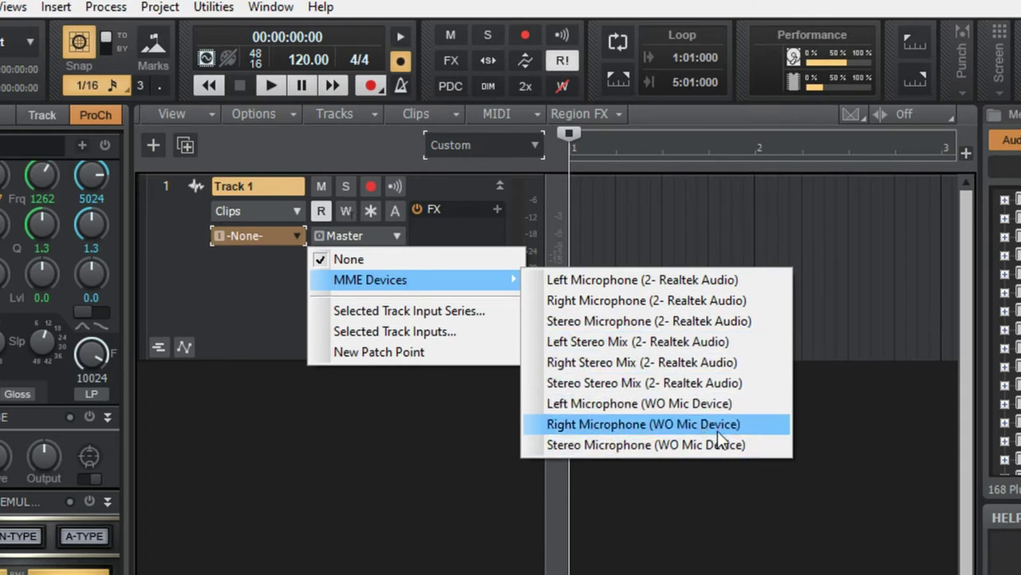
click(683, 406)
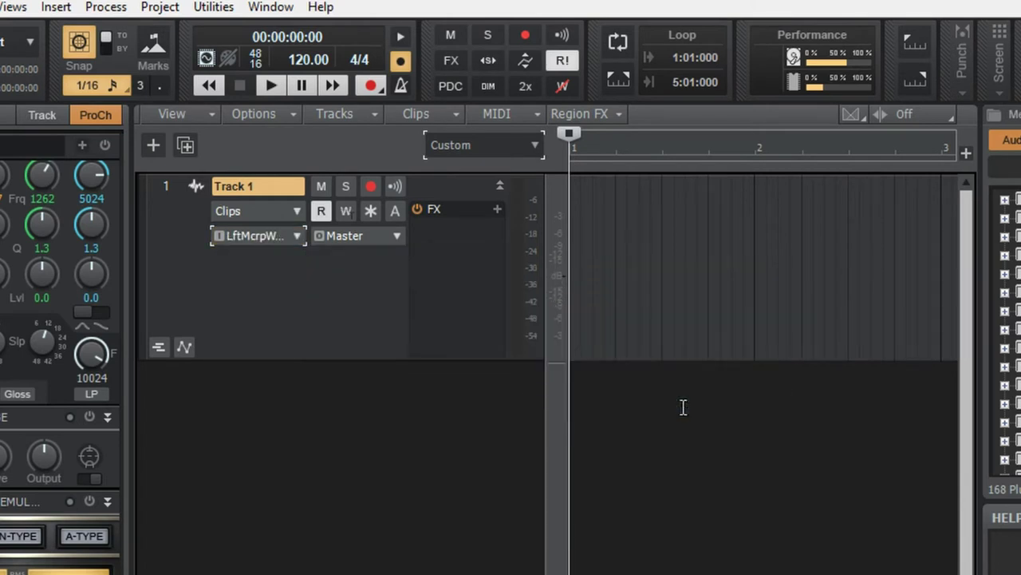
click(372, 186)
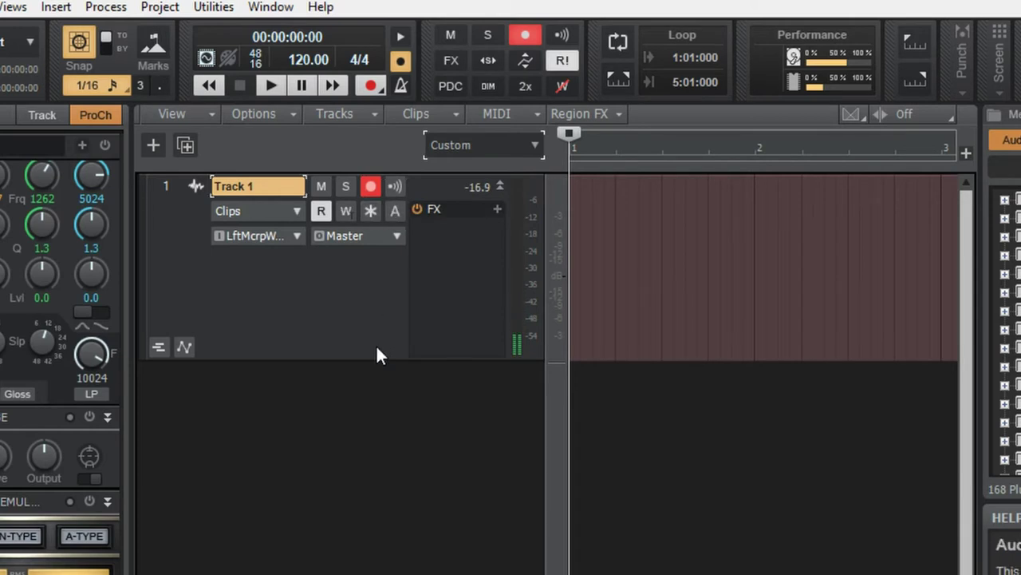
drag(368, 360, 388, 279)
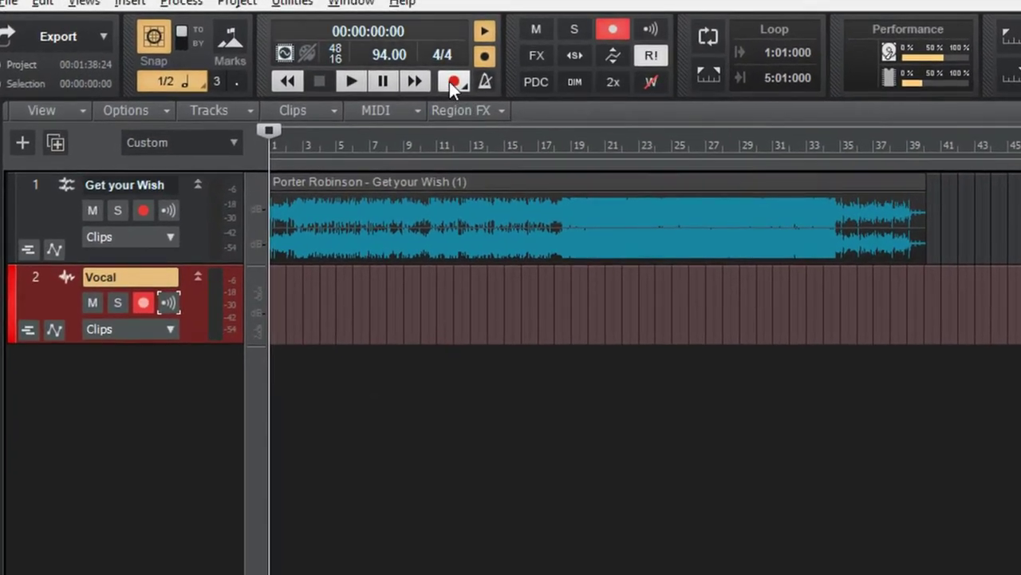
- Bring up the recording options from the Record button's context menu
right_click(342, 63)
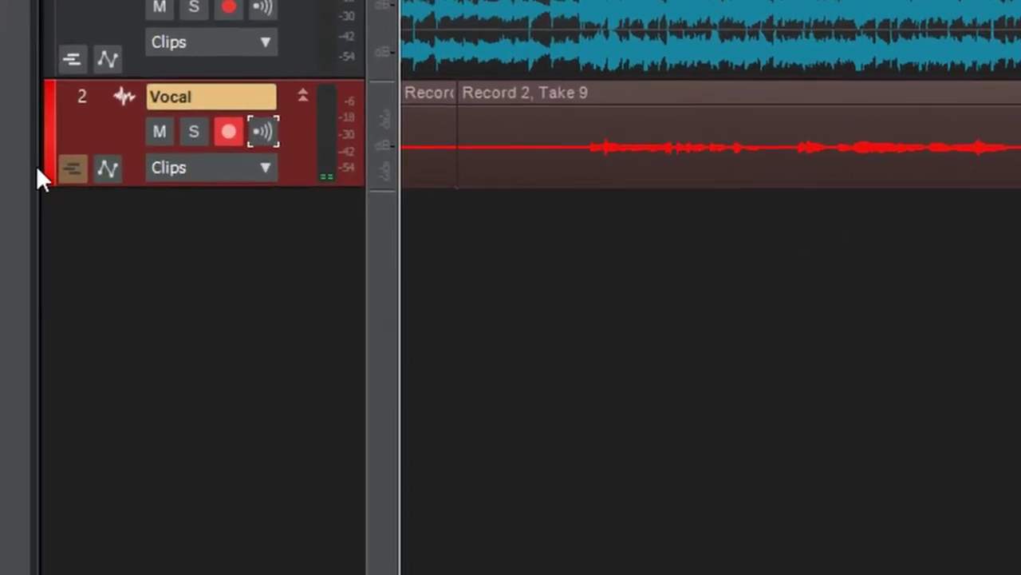
- Show the Vocal track's take lanes, select Take 8 and start playback
click(71, 170)
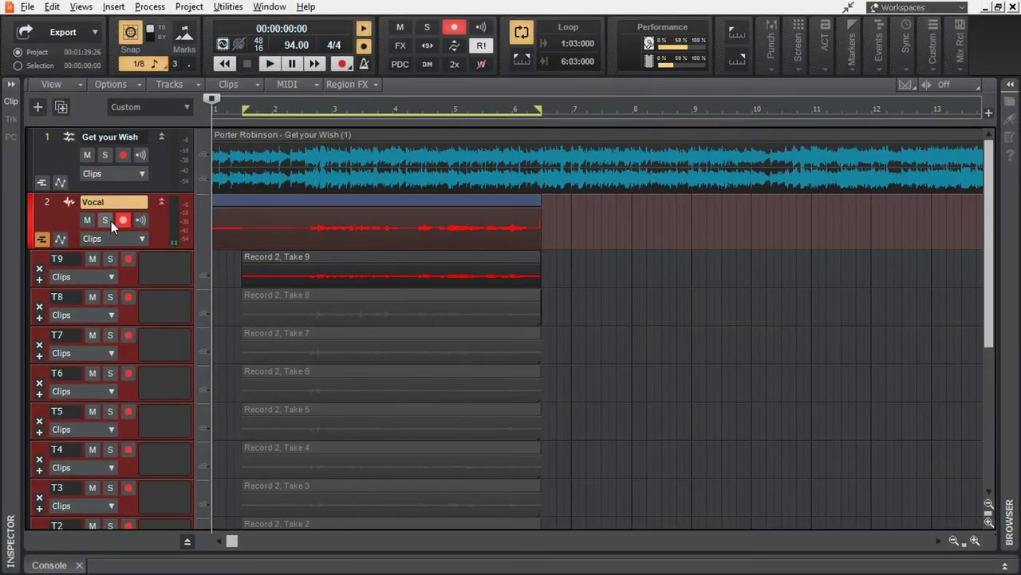
scroll(420, 293, down, 1)
scroll(419, 293, down, 1)
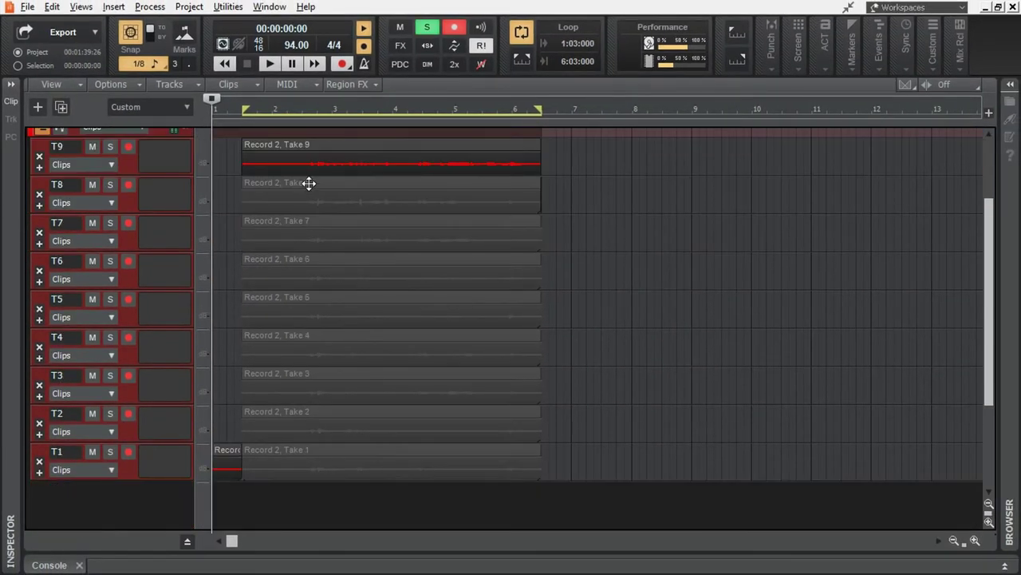
click(309, 183)
key(space)
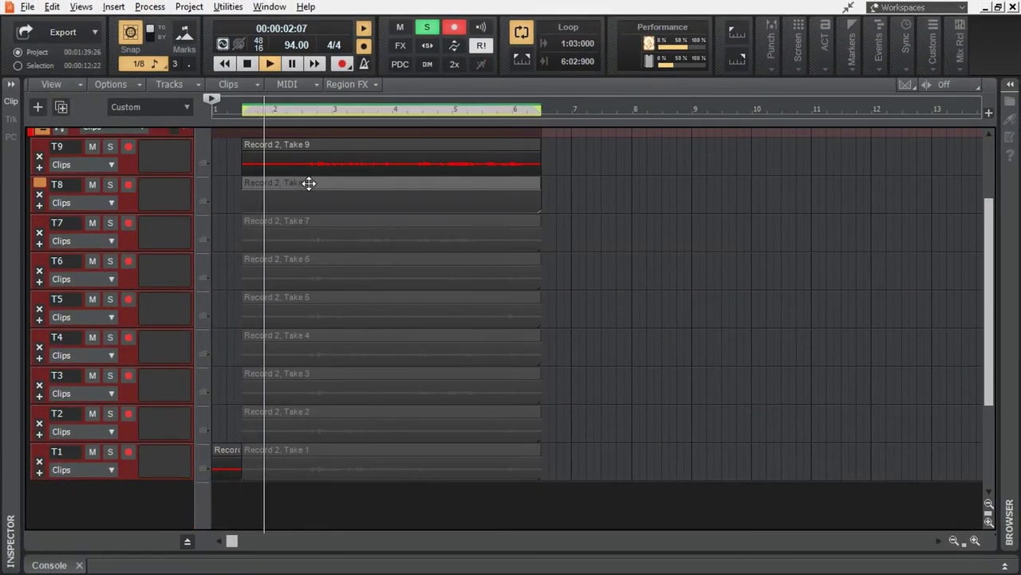
- Audition Takes 7, 6 and 4, make Take 8 the active comp take, then stop playback
scroll(308, 217, up, 2)
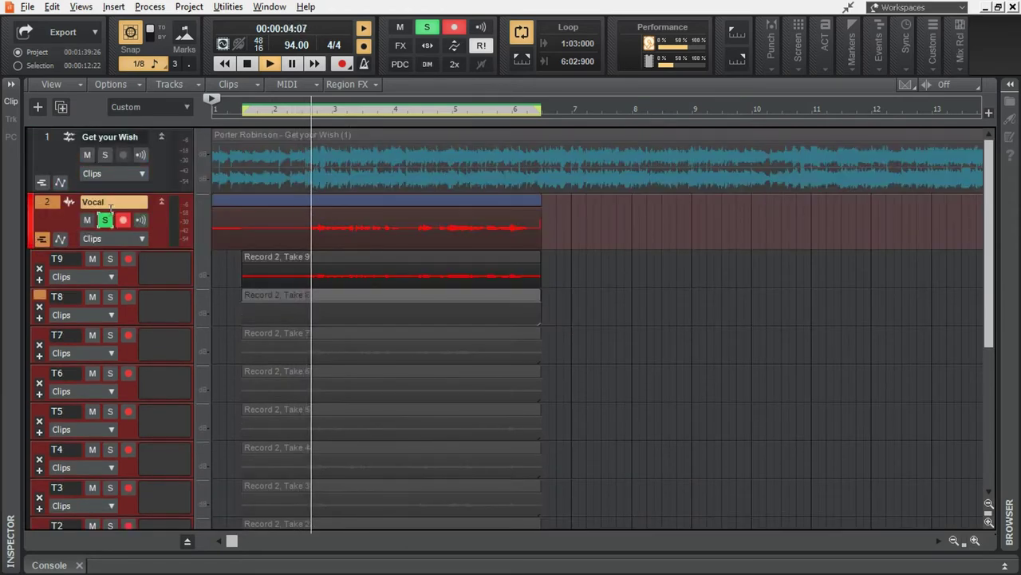
scroll(529, 271, down, 1)
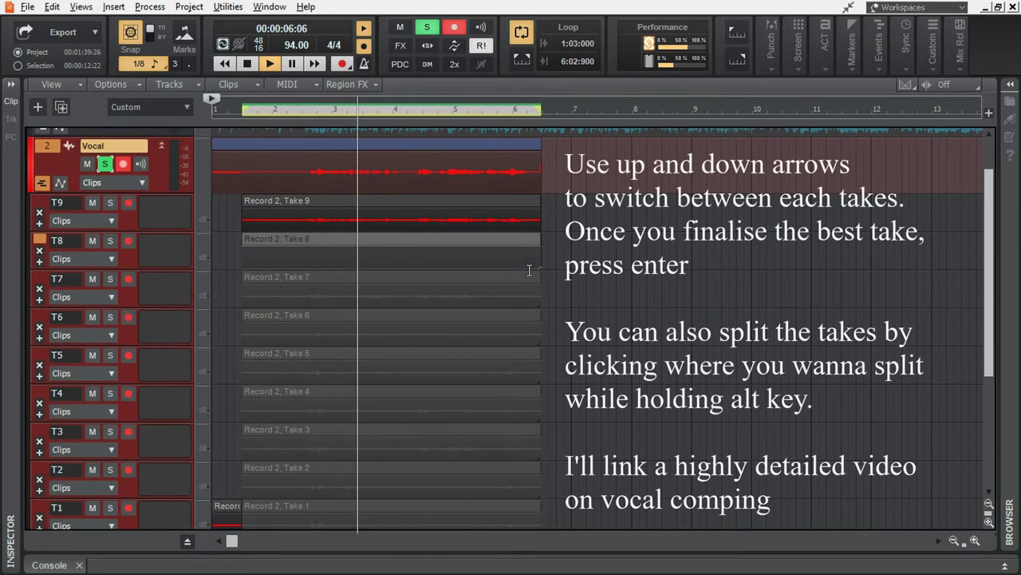
key(Down)
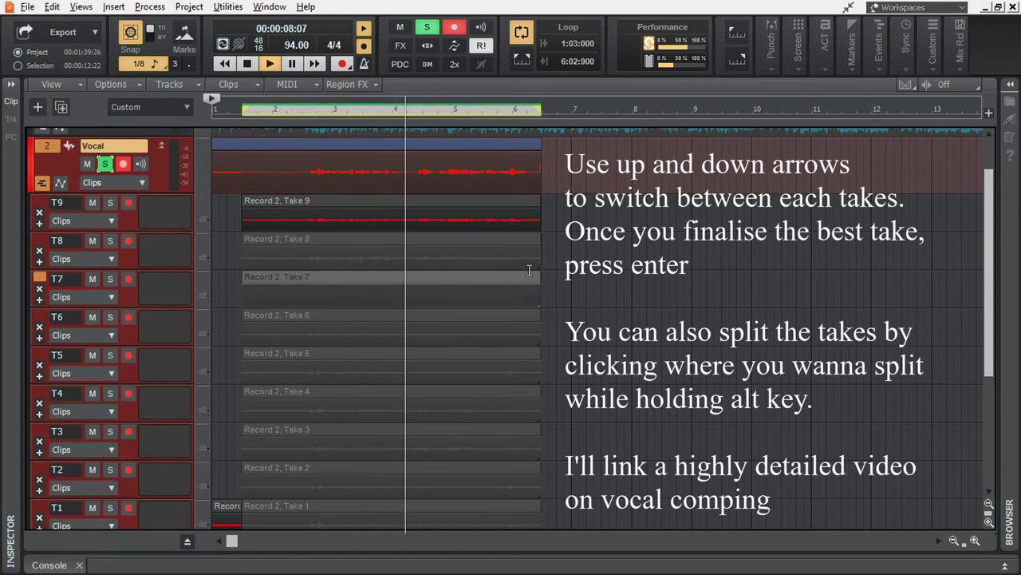
key(Down)
key(Down)
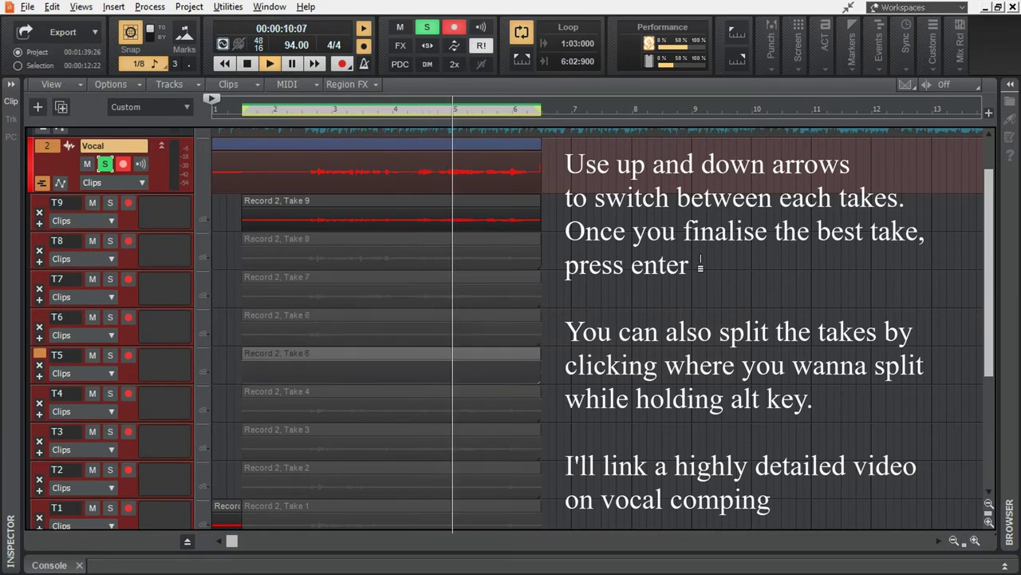
key(Down)
key(Down)
key(Down)
key(Up)
key(Up)
key(Up)
key(Up)
key(Up)
key(Up)
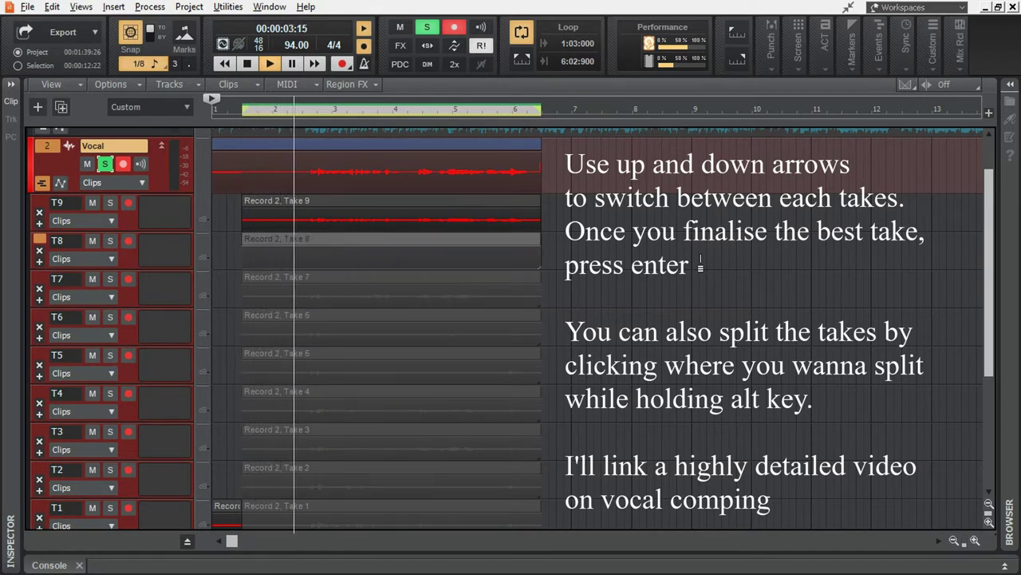
key(Return)
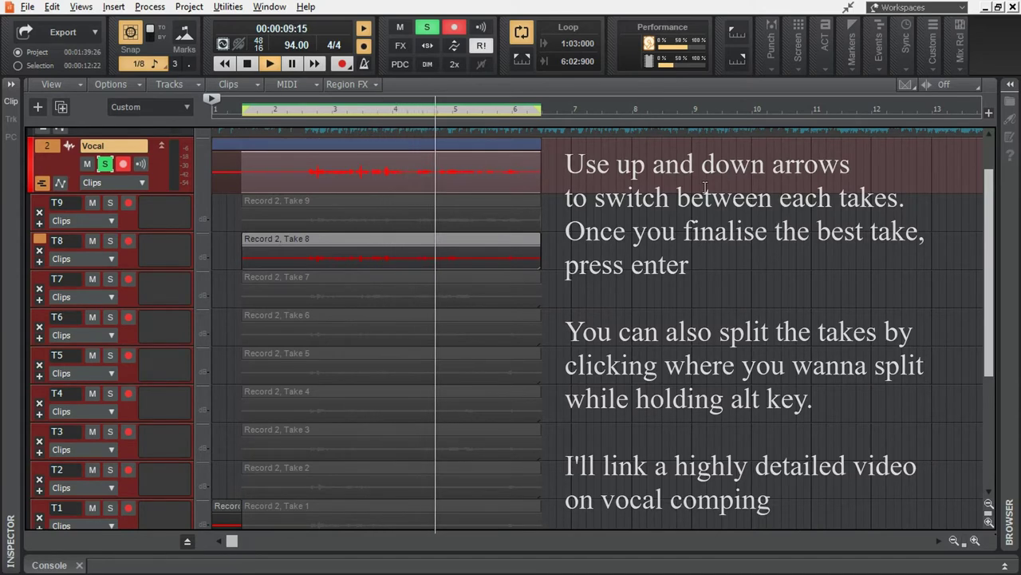
key(space)
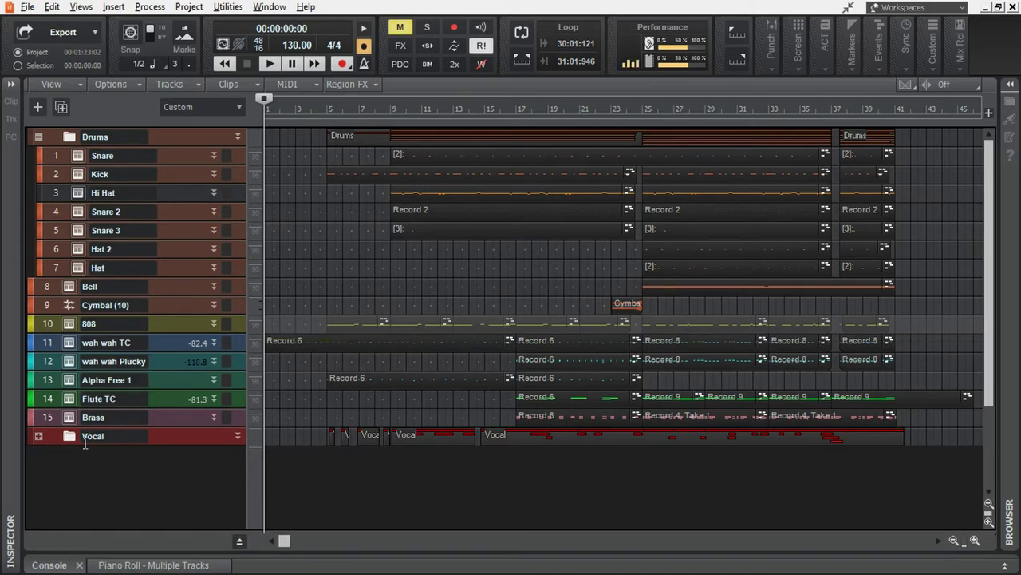
- Collapse the Drums folder and expand the Vocal folder to reveal its four vocal tracks
click(37, 137)
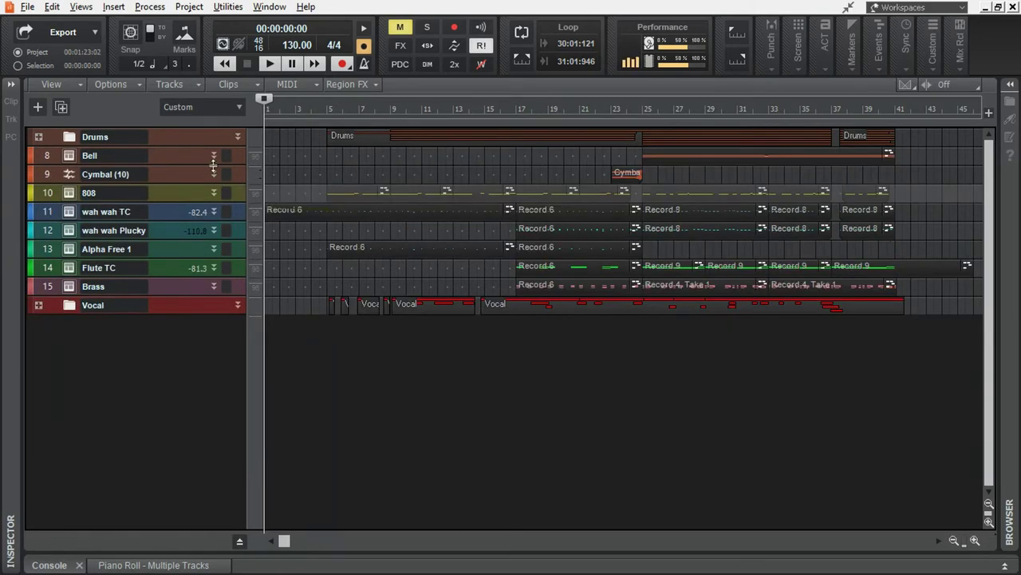
click(38, 304)
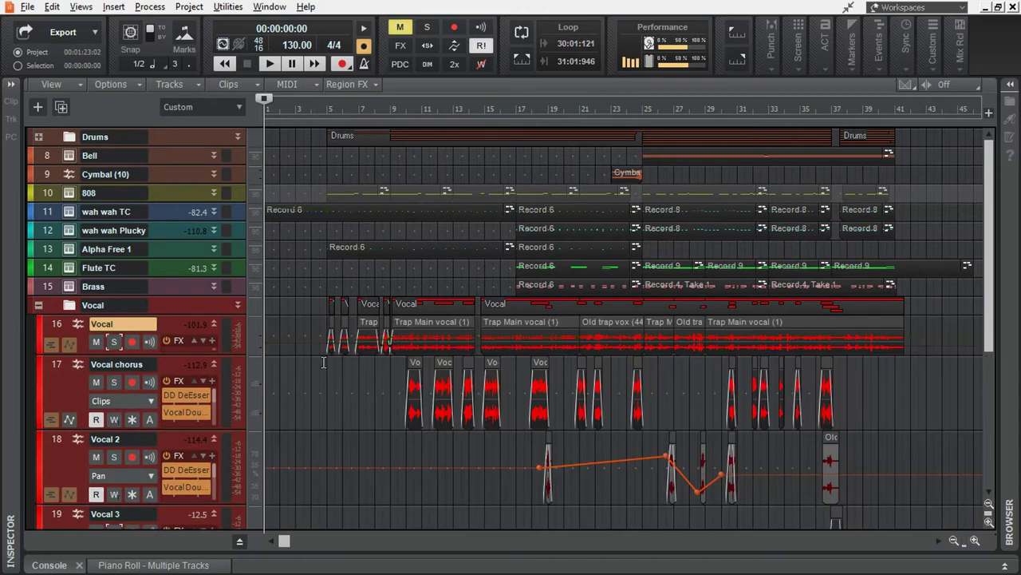
scroll(410, 324, down, 2)
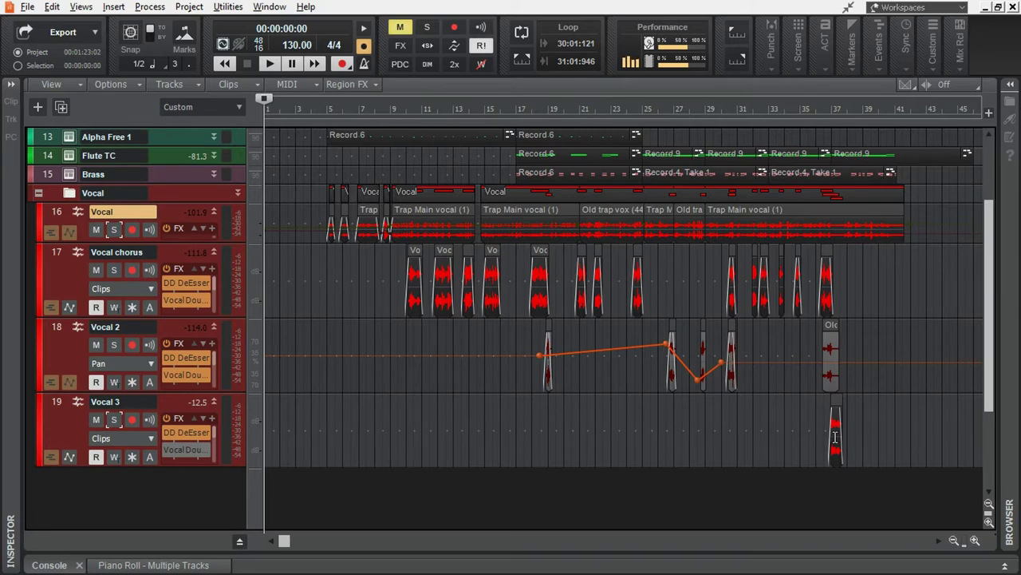
- Enlarge the Vocal track and solo it
drag(195, 242, 195, 263)
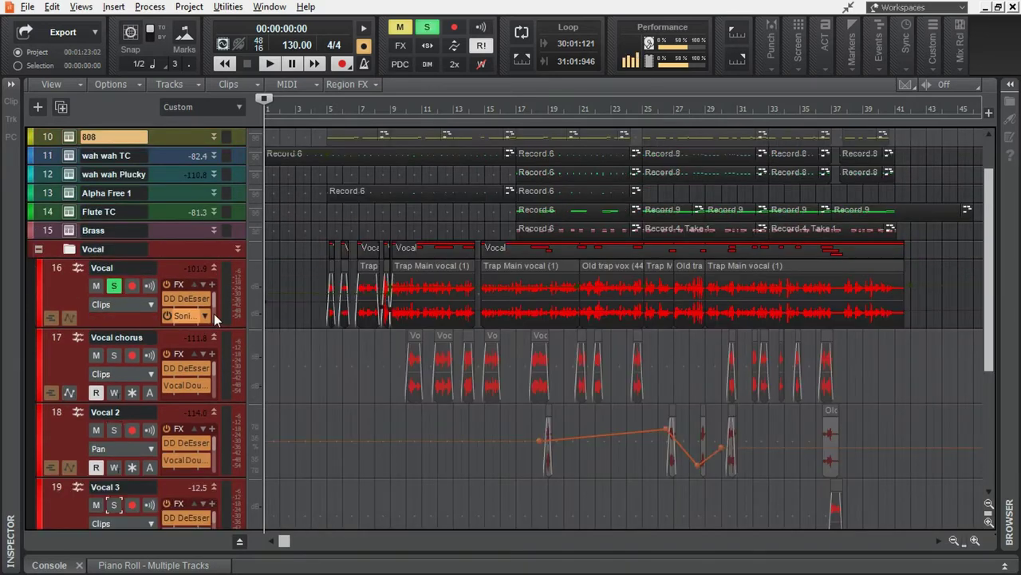
click(113, 229)
scroll(430, 408, down, 3)
- Open the Console with Alt+2 and drag the pane splitter to reveal every strip's effects chain
key(alt+2)
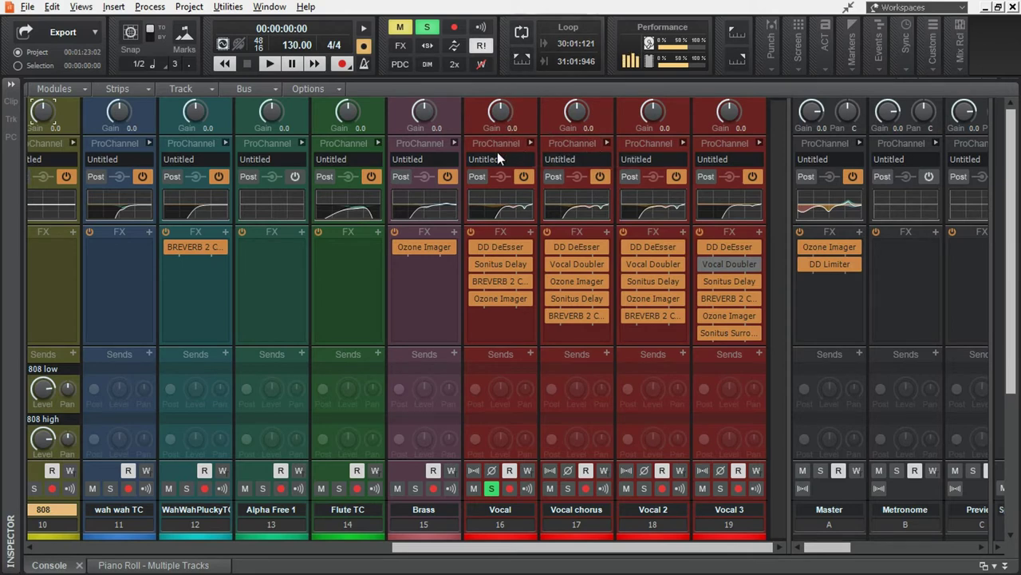
scroll(493, 299, down, 3)
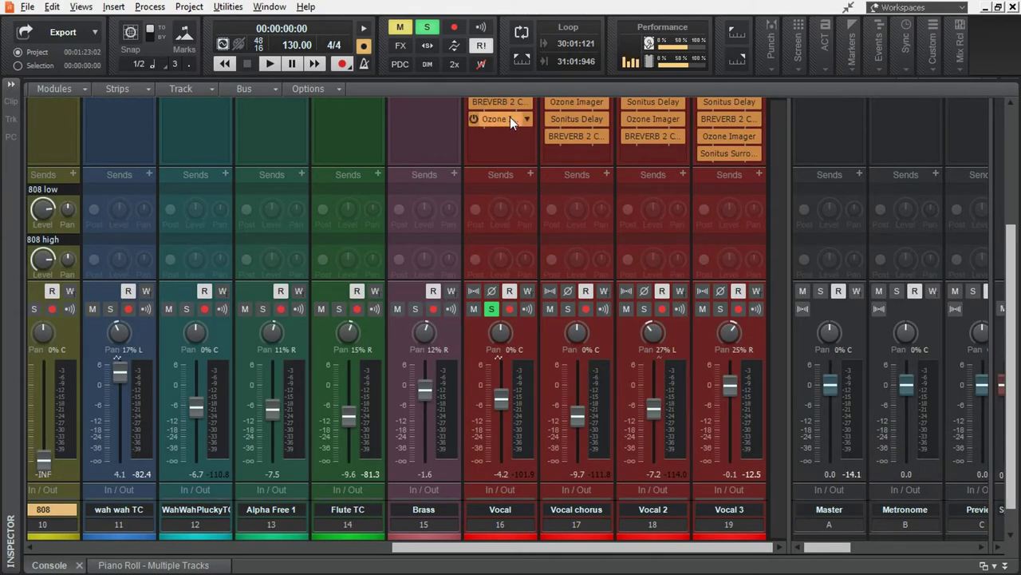
scroll(523, 277, down, 1)
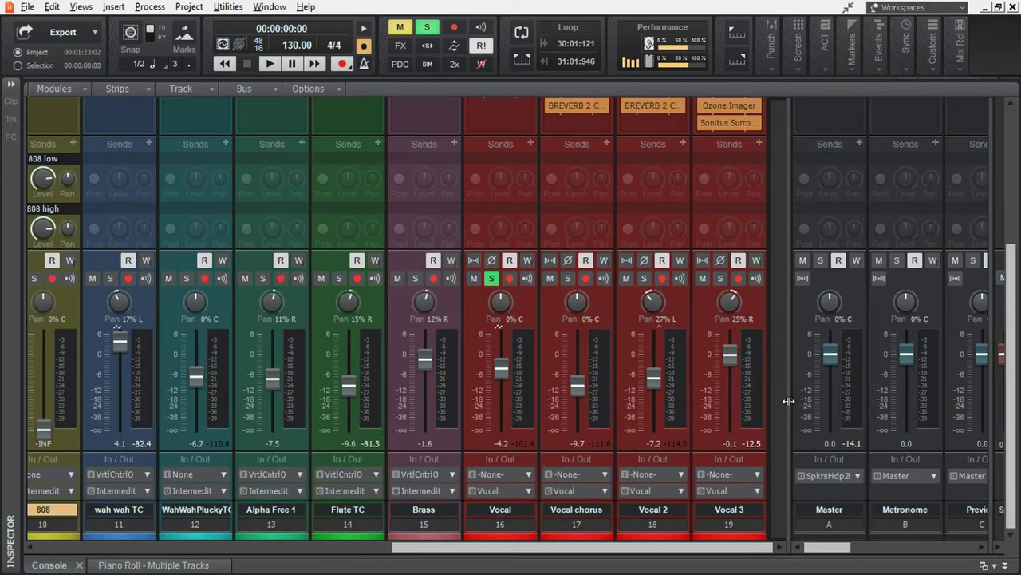
drag(786, 369, 229, 380)
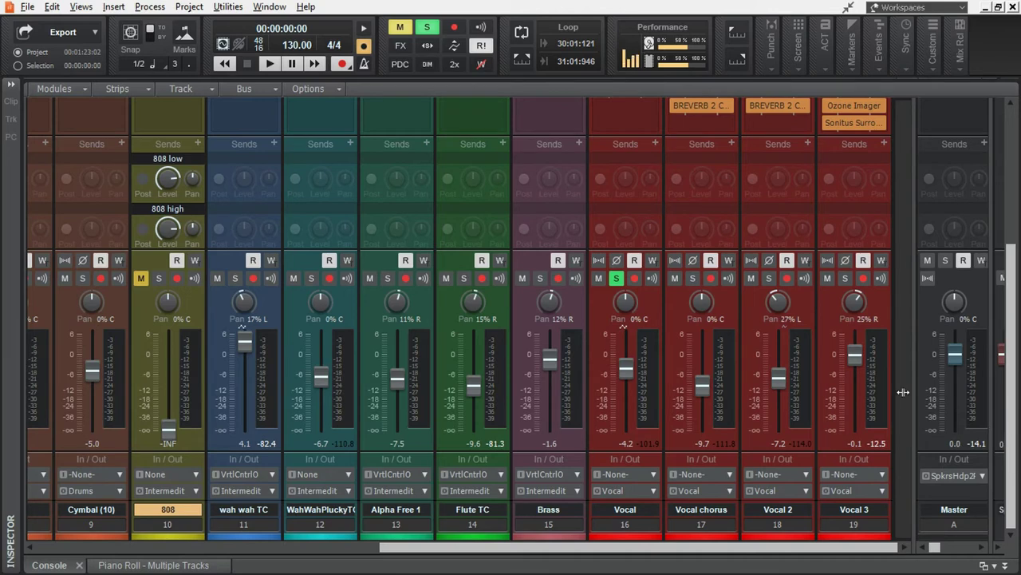
scroll(892, 395, up, 5)
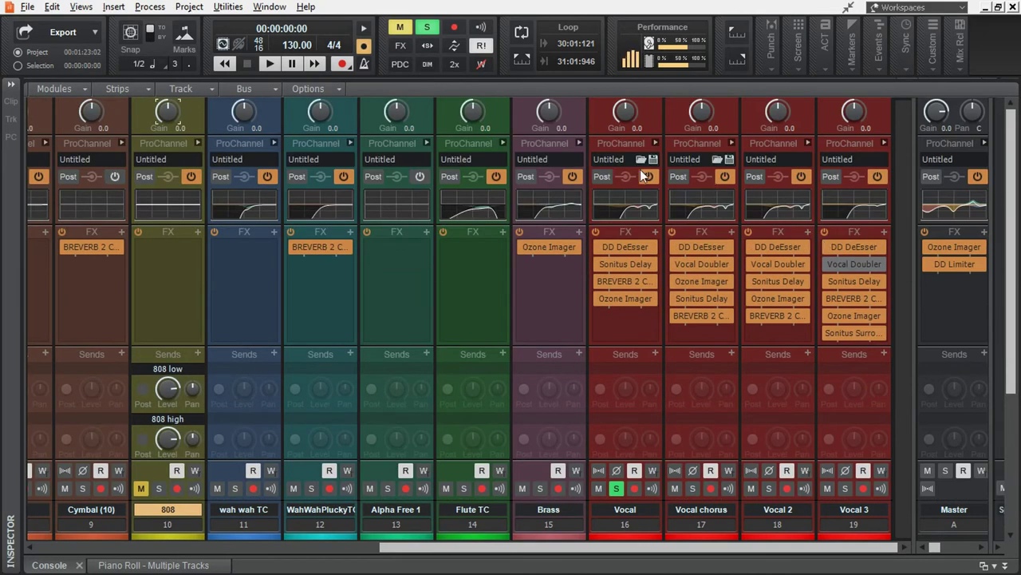
- Expand the Vocal strip's ProChannel, bypass its effects bin and play the vocal
click(655, 143)
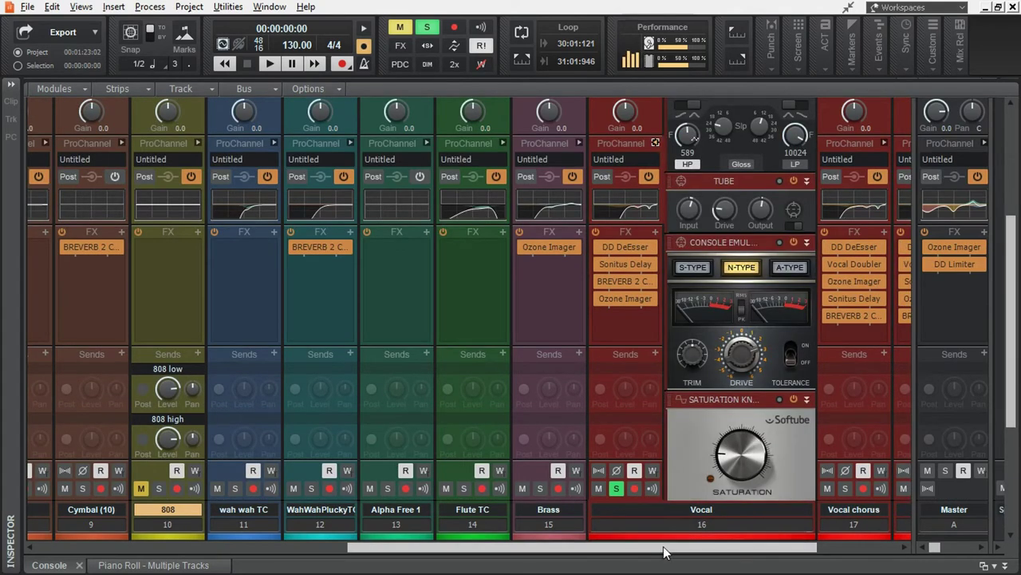
drag(663, 551, 745, 551)
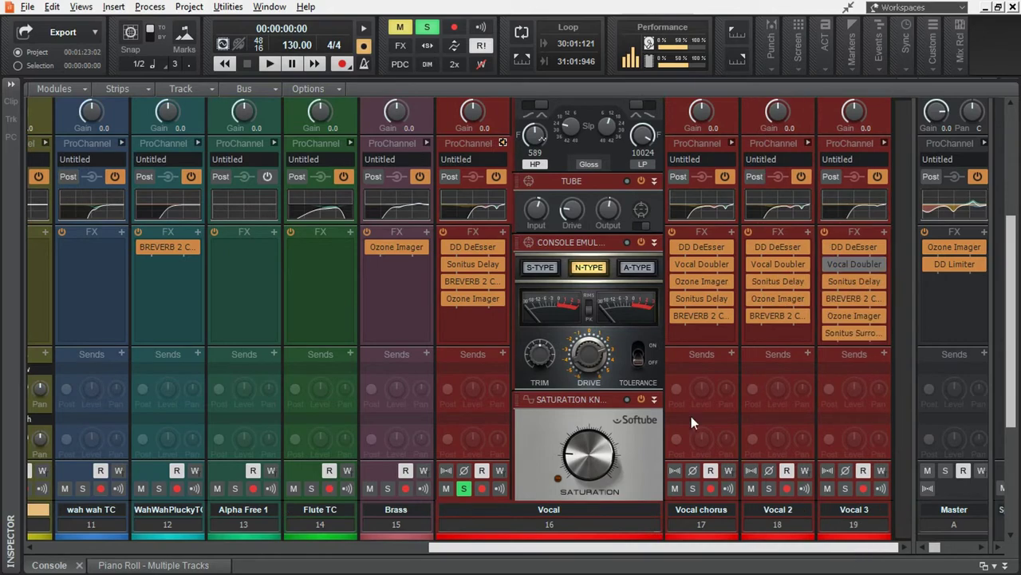
click(444, 230)
scroll(638, 203, down, 5)
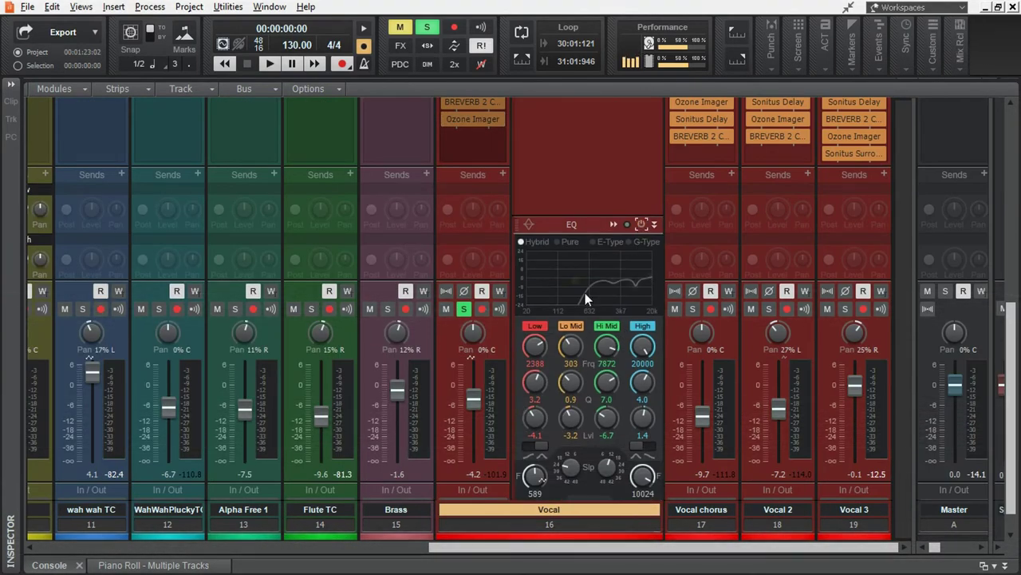
scroll(653, 272, down, 2)
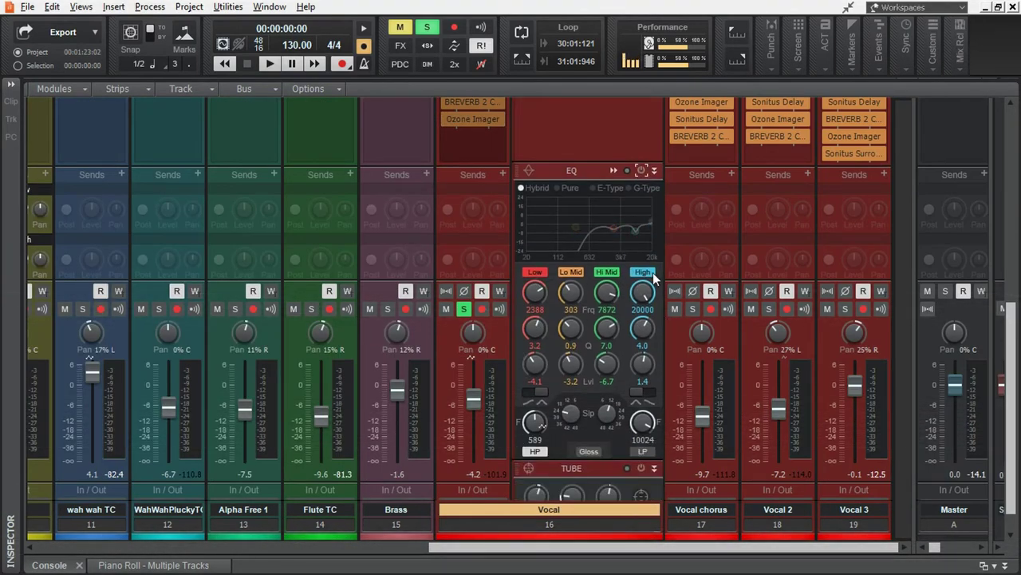
key(space)
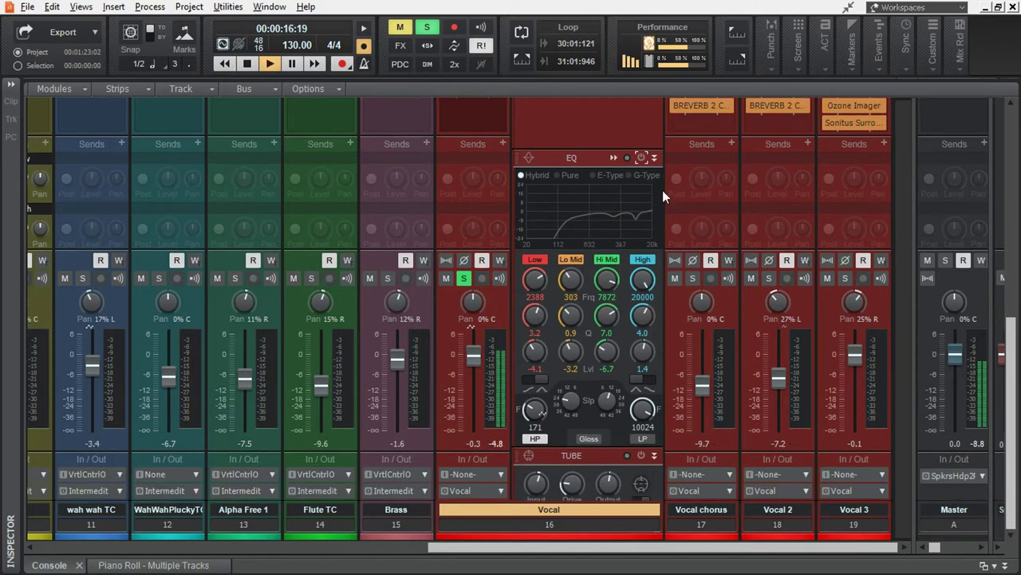
key(space)
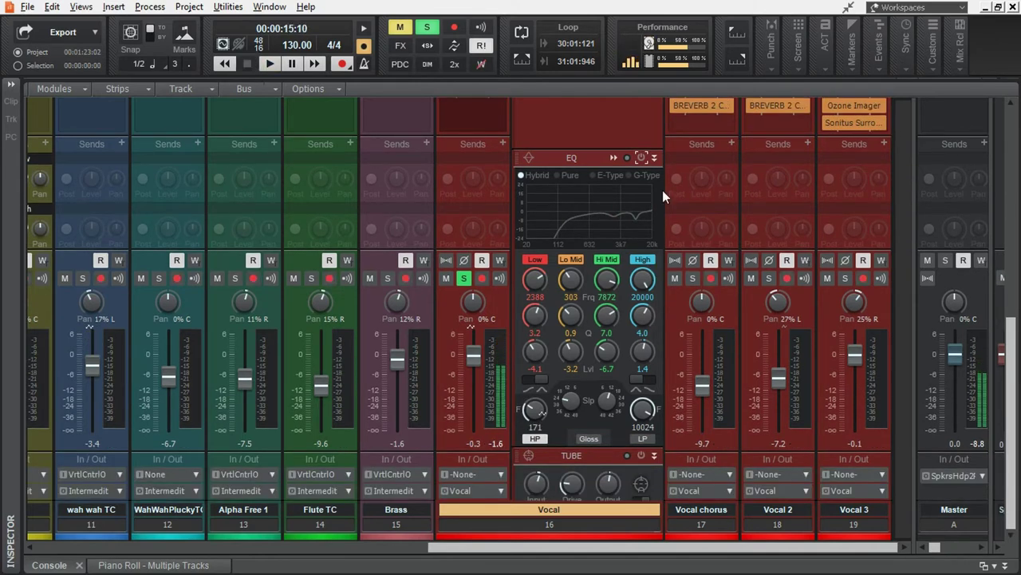
- Switch on the Vocal strip's ProChannel EQ and audition it
click(641, 158)
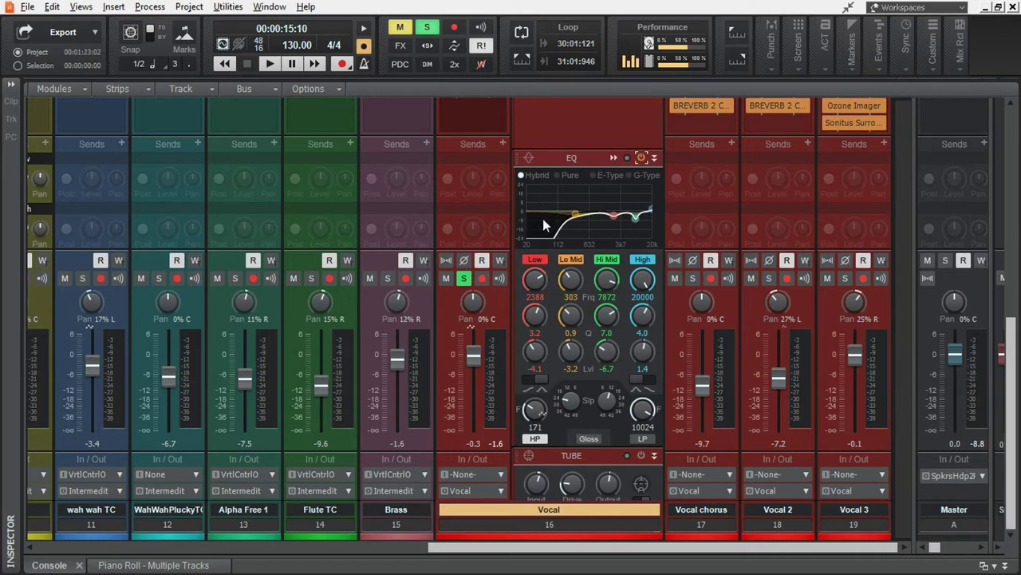
key(space)
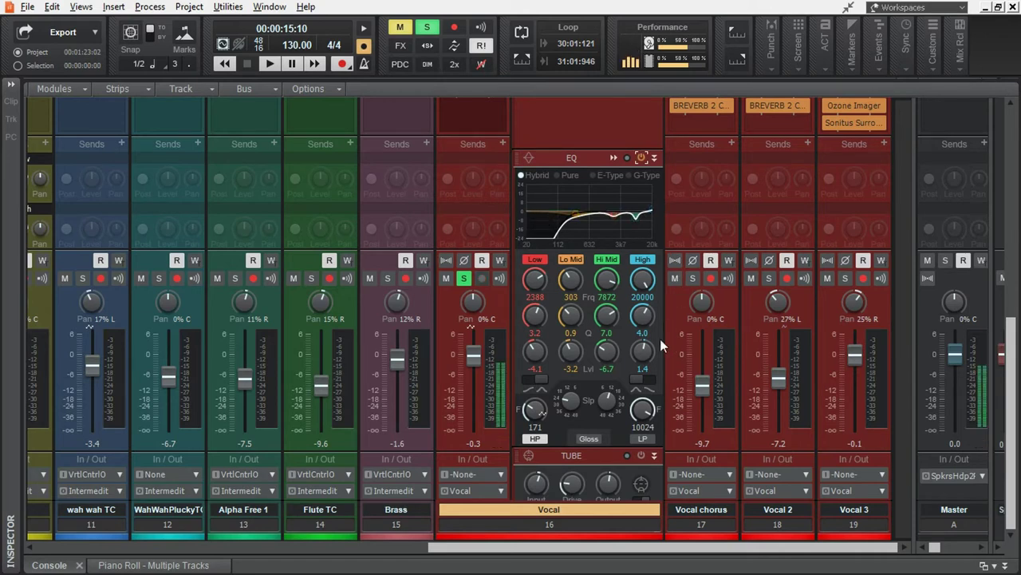
key(space)
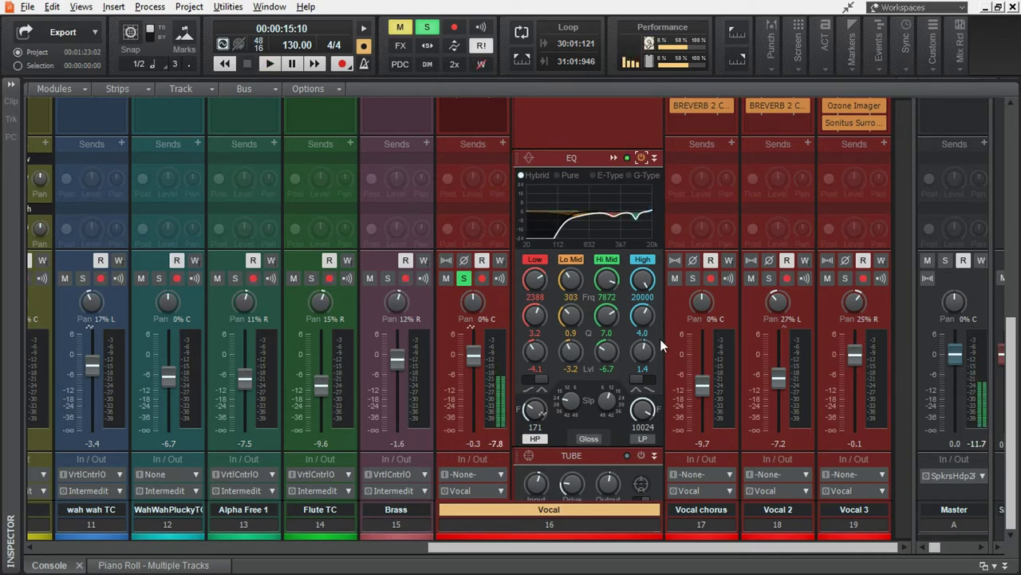
scroll(660, 338, down, 4)
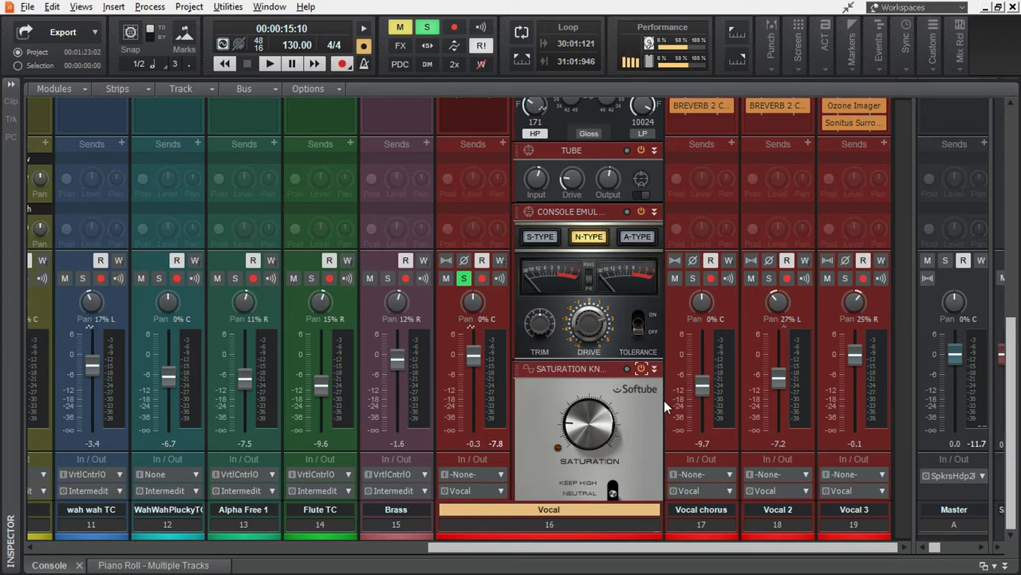
key(space)
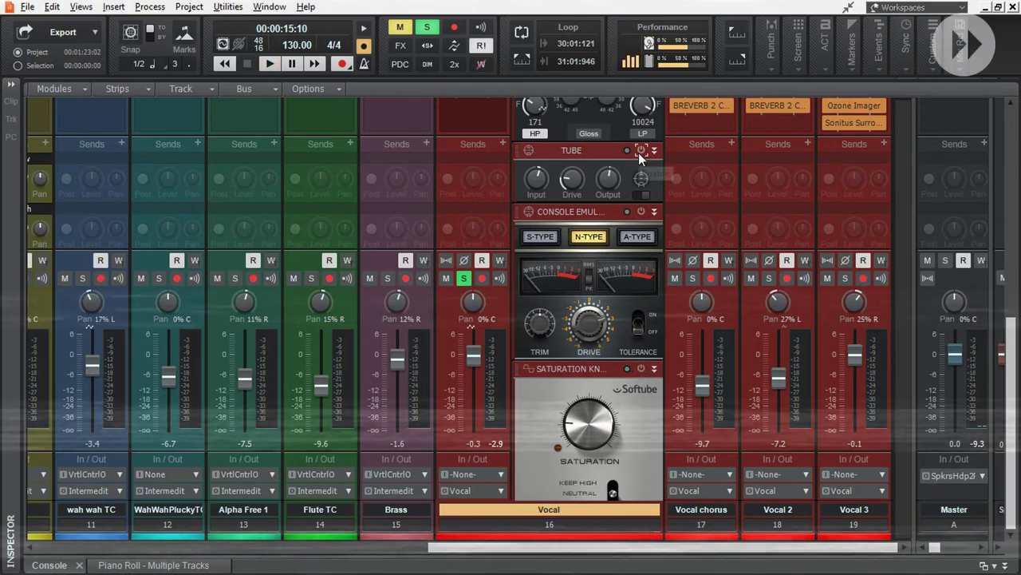
- Enable the Tube, Console Emulator, Saturation and Compressor modules on the Vocal strip
click(641, 150)
click(641, 211)
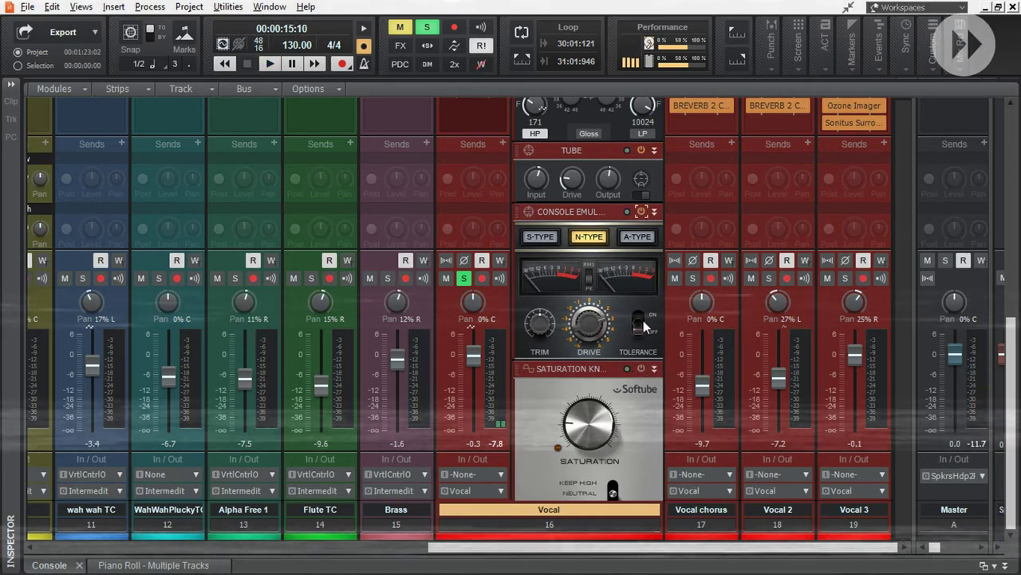
click(641, 367)
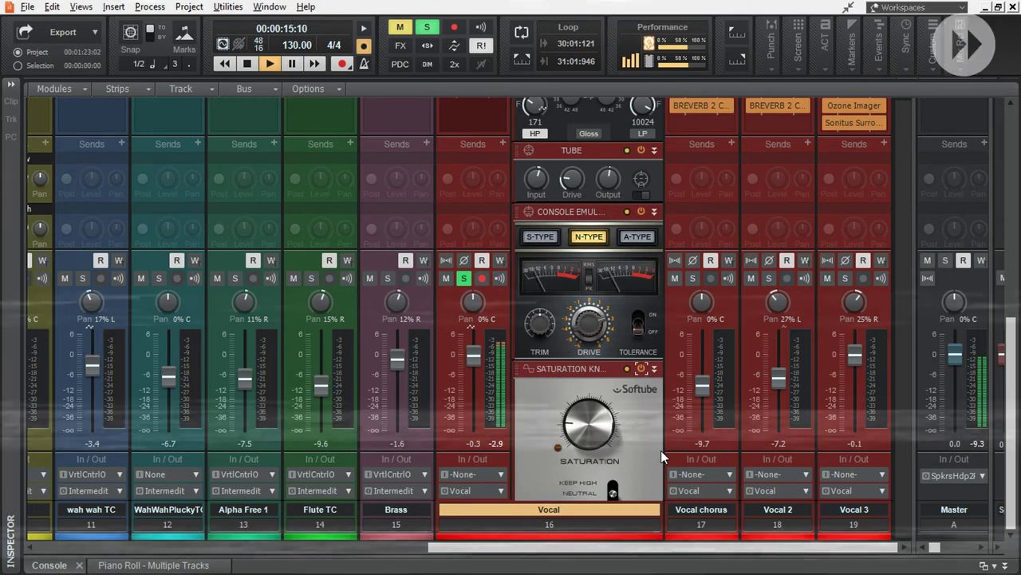
scroll(659, 391, down, 3)
click(641, 350)
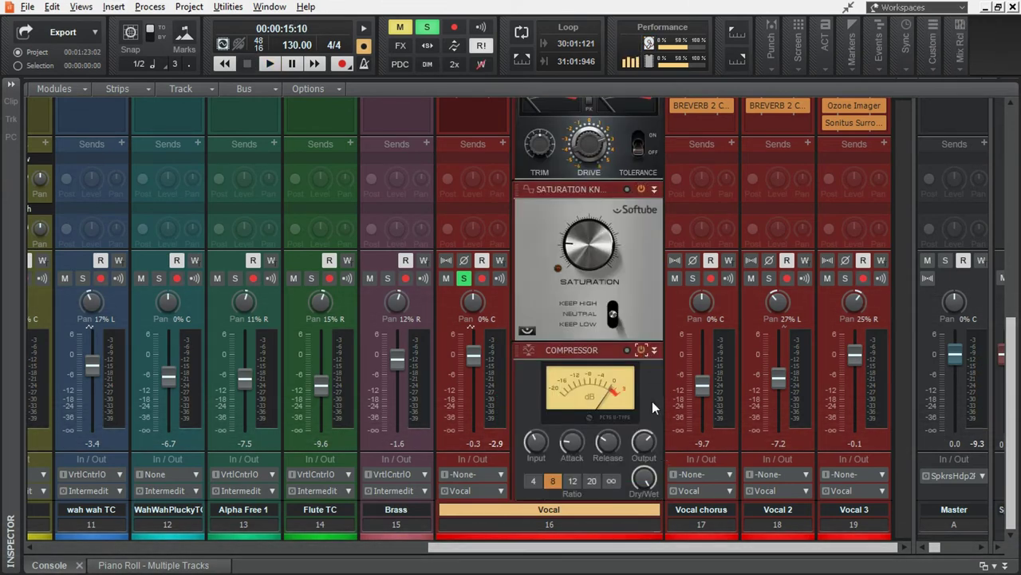
scroll(652, 401, up, 2)
- Bypass DD DeEsser, Sonitus Delay, BREVERB and Ozone Imager in the Vocal FX bin
scroll(508, 231, up, 5)
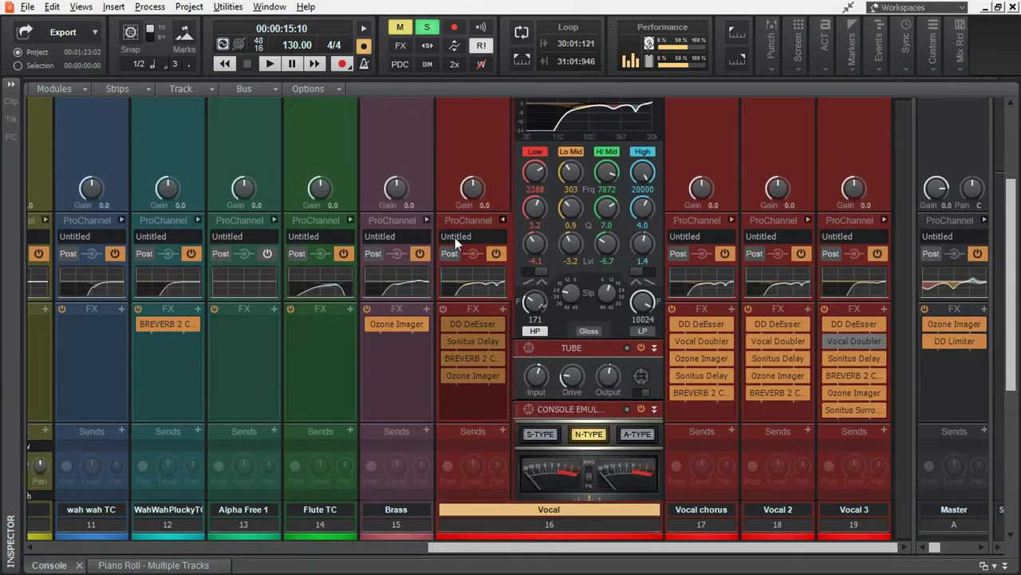
click(446, 323)
click(446, 341)
click(446, 359)
click(446, 375)
- Open DD DeEsser, compare it bypassed and active during playback, and leave it enabled
double_click(472, 323)
drag(360, 76, 374, 91)
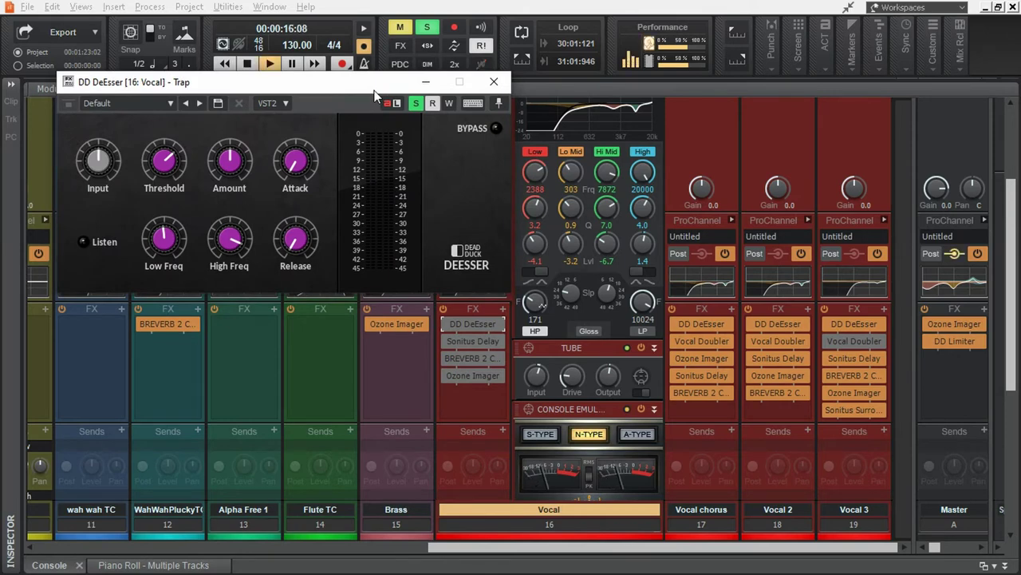
key(space)
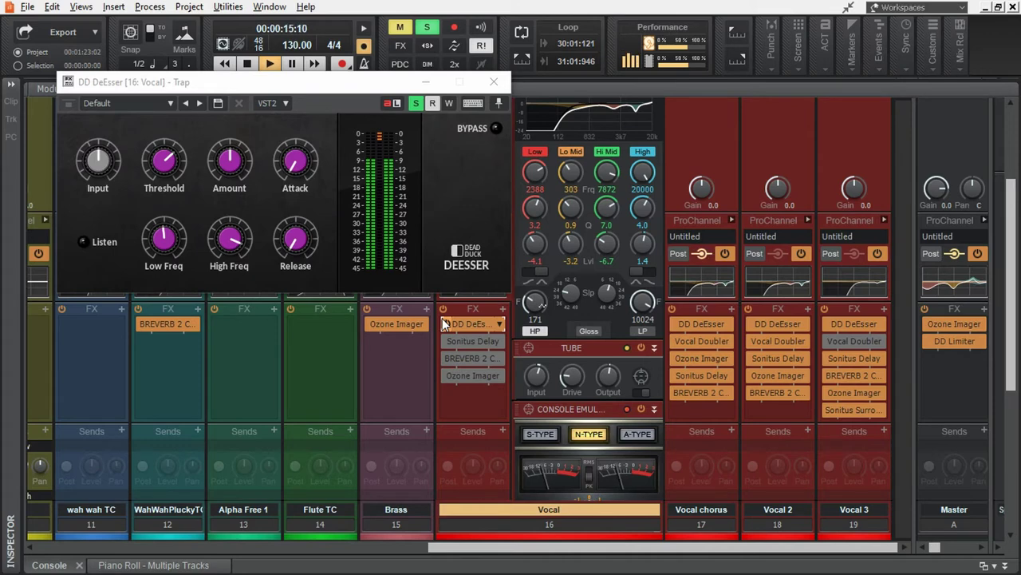
click(445, 323)
key(space)
key(space)
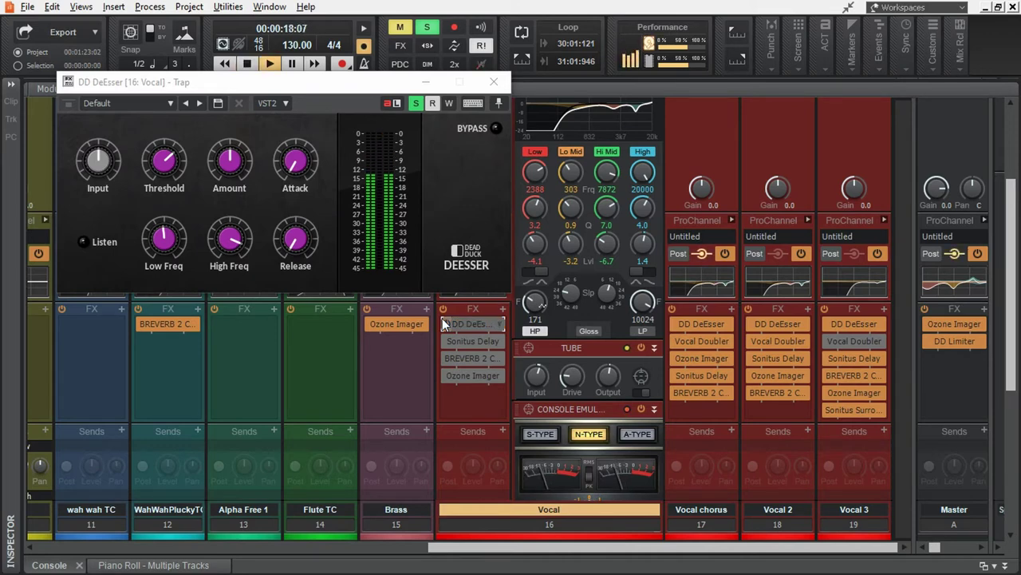
click(445, 323)
key(space)
key(space)
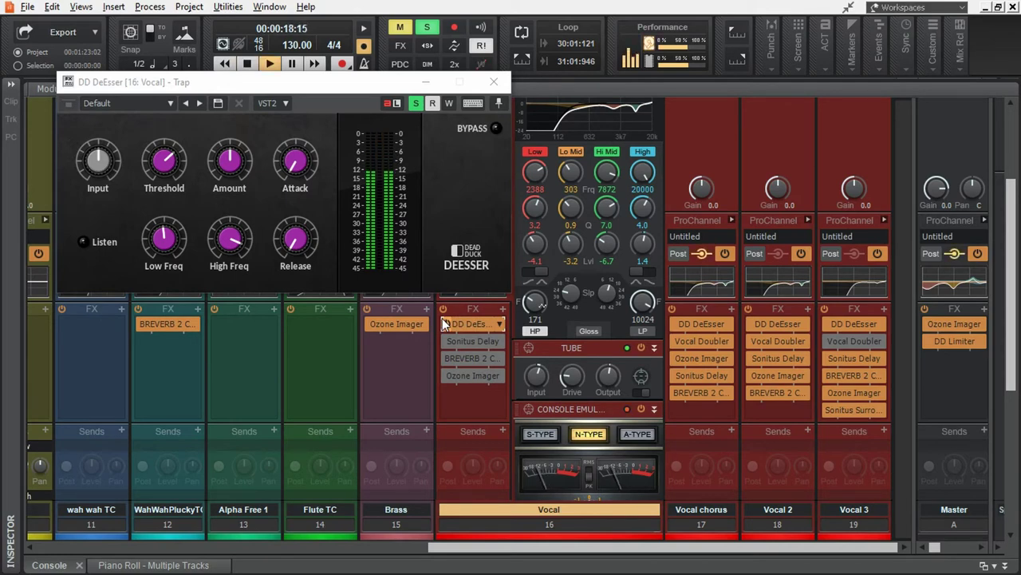
key(space)
key(space)
- Open Sonitus Delay, link its left and right channels, and re-enable it on Vocal
key(Escape)
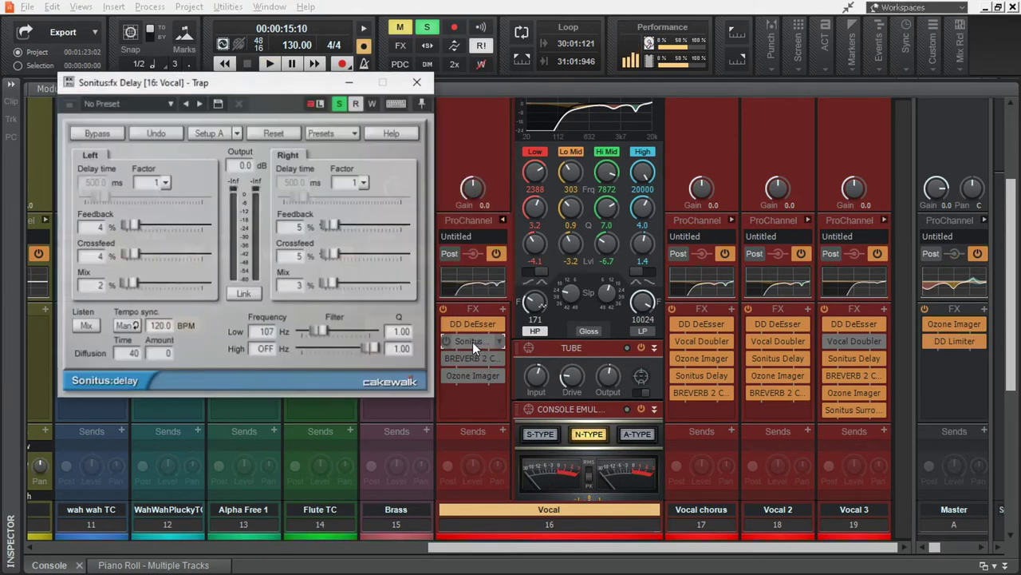
double_click(472, 342)
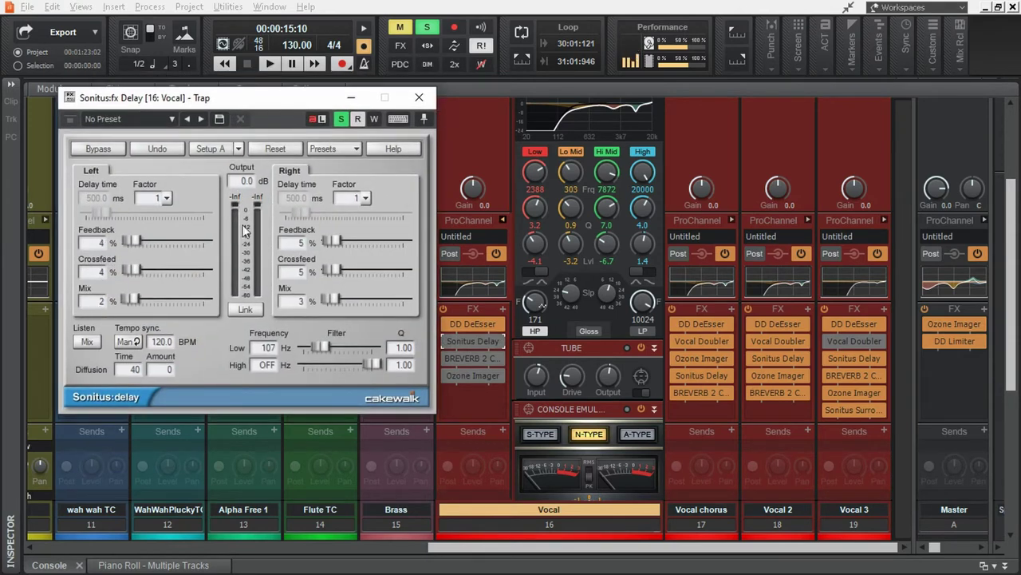
click(245, 310)
click(446, 343)
click(446, 343)
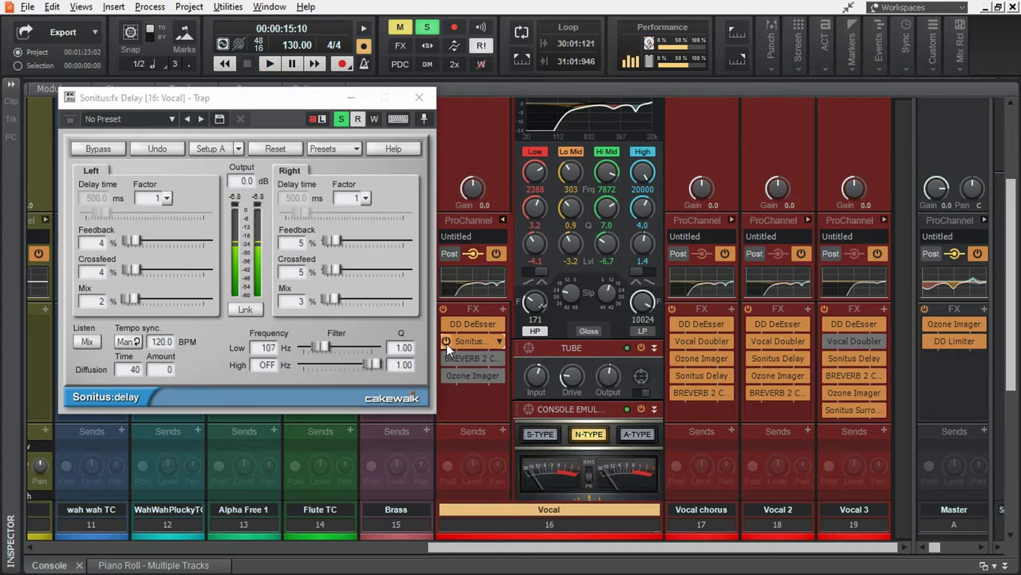
- Open BREVERB 2's window and re-enable it on the Vocal track
double_click(475, 358)
drag(435, 98, 129, 22)
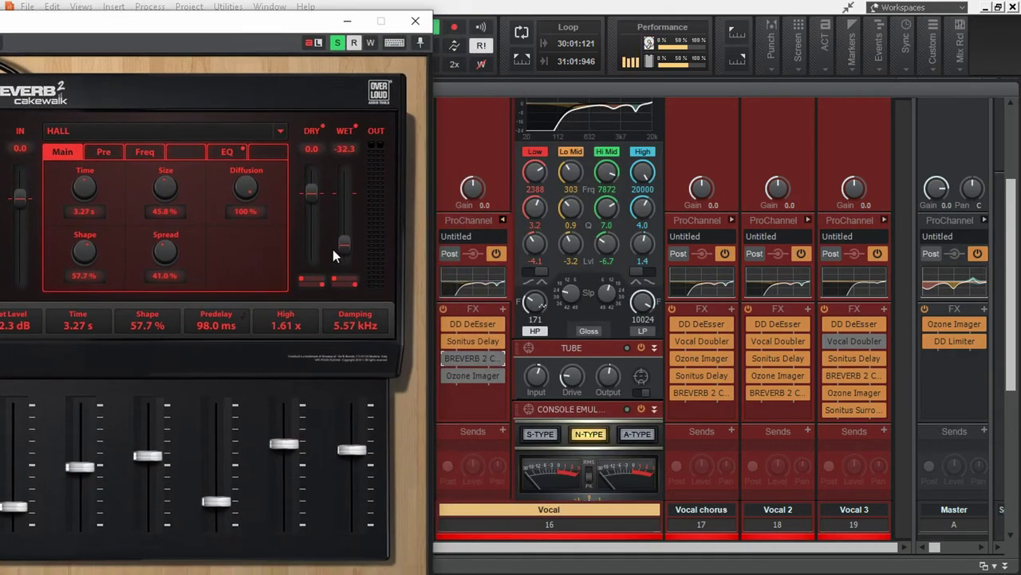
click(446, 359)
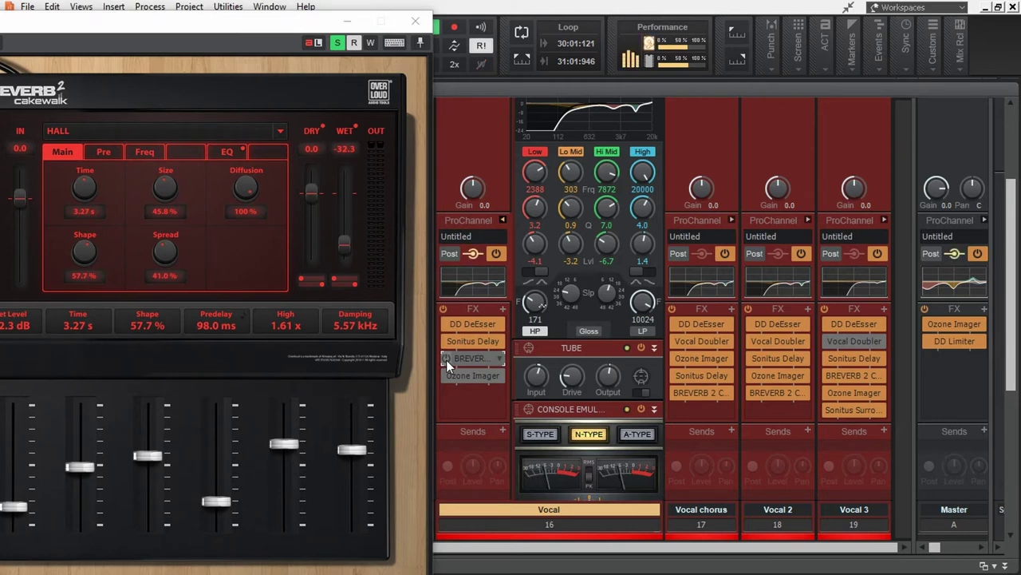
click(446, 359)
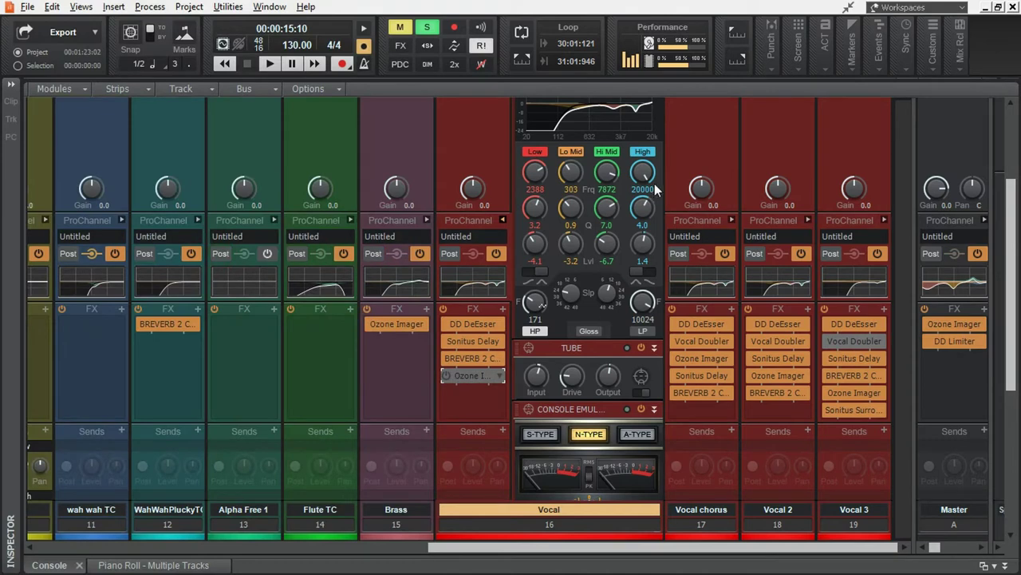
- Check Ozone Imager's stereo image during playback, then close its window
double_click(474, 375)
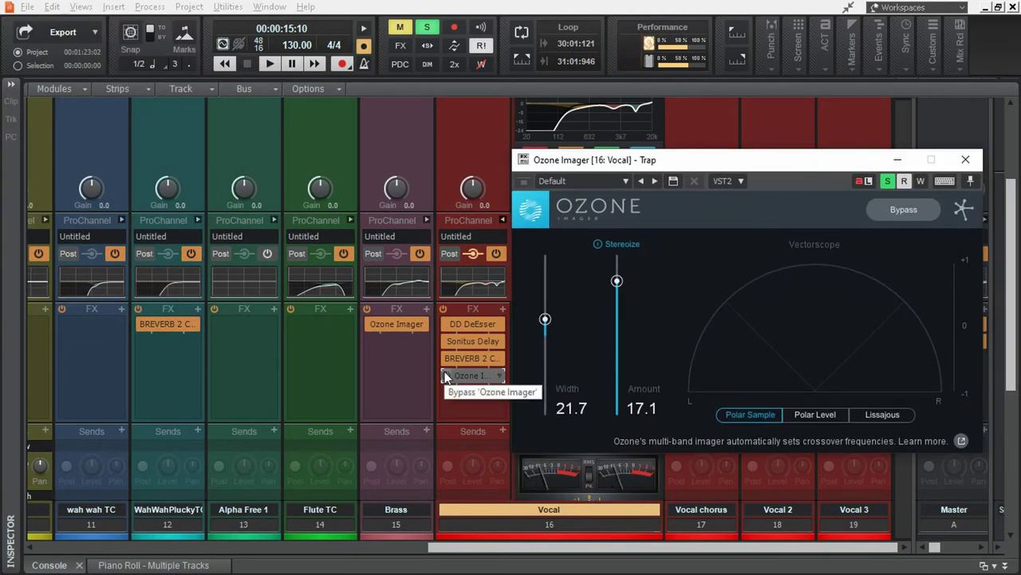
key(space)
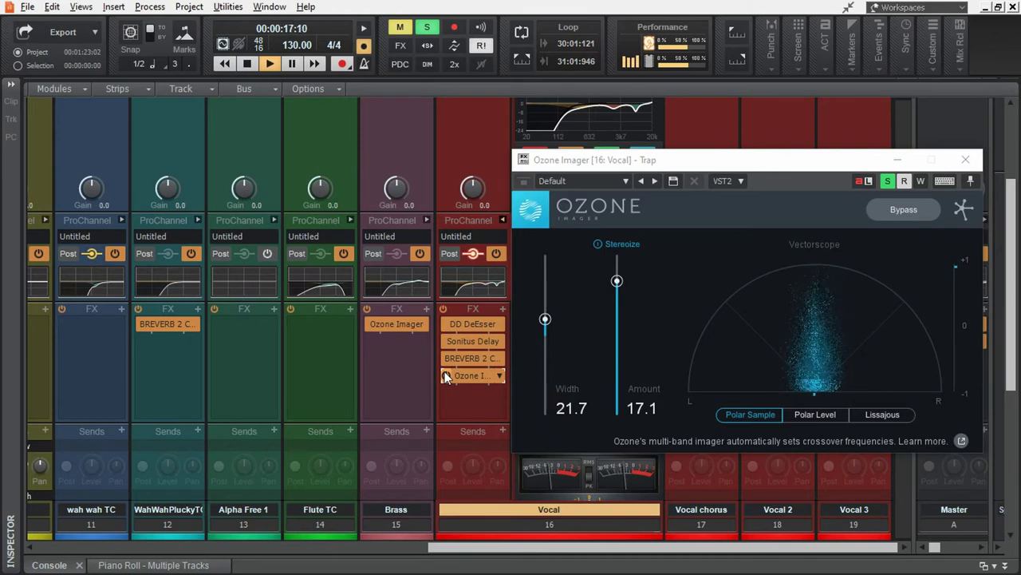
key(space)
double_click(471, 375)
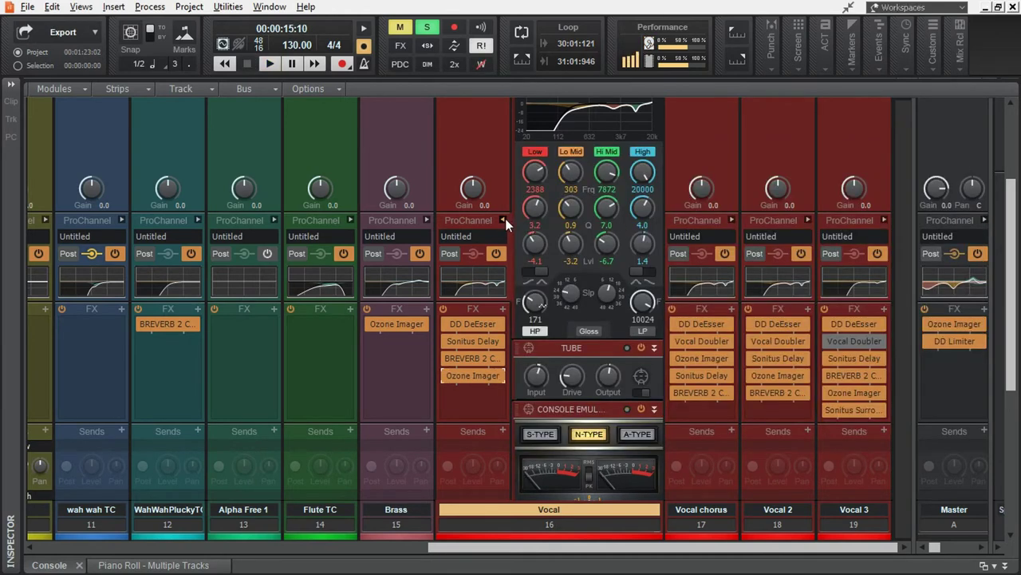
- Collapse the Vocal ProChannel and open the Vocal Doubler on Vocal chorus
click(503, 221)
scroll(587, 399, down, 3)
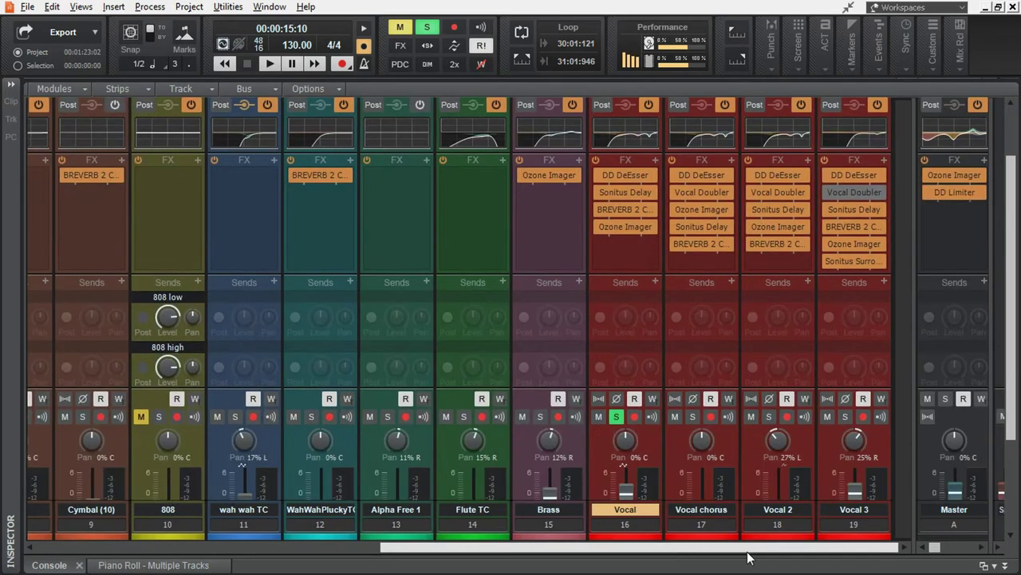
scroll(756, 254, up, 3)
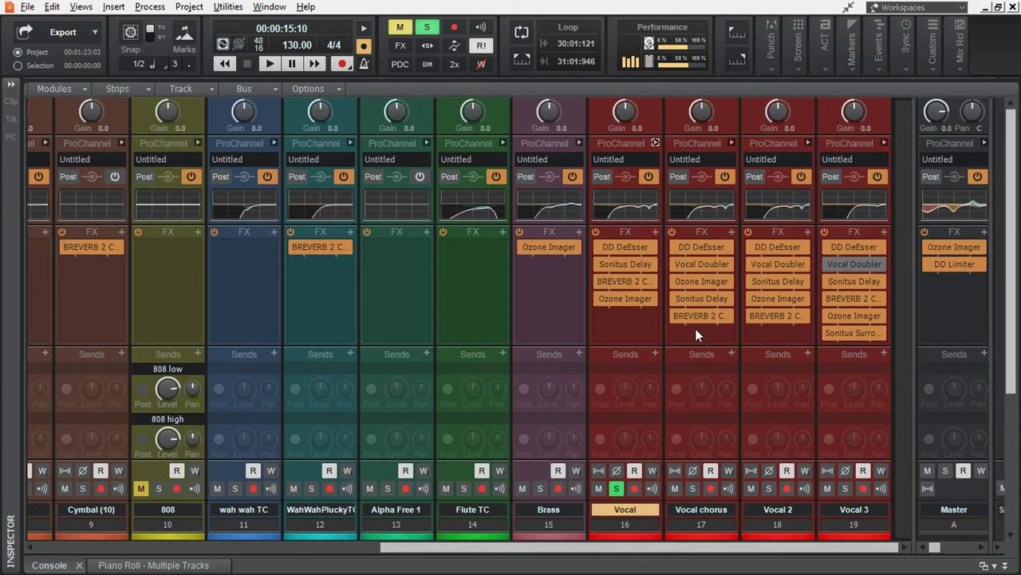
click(1008, 565)
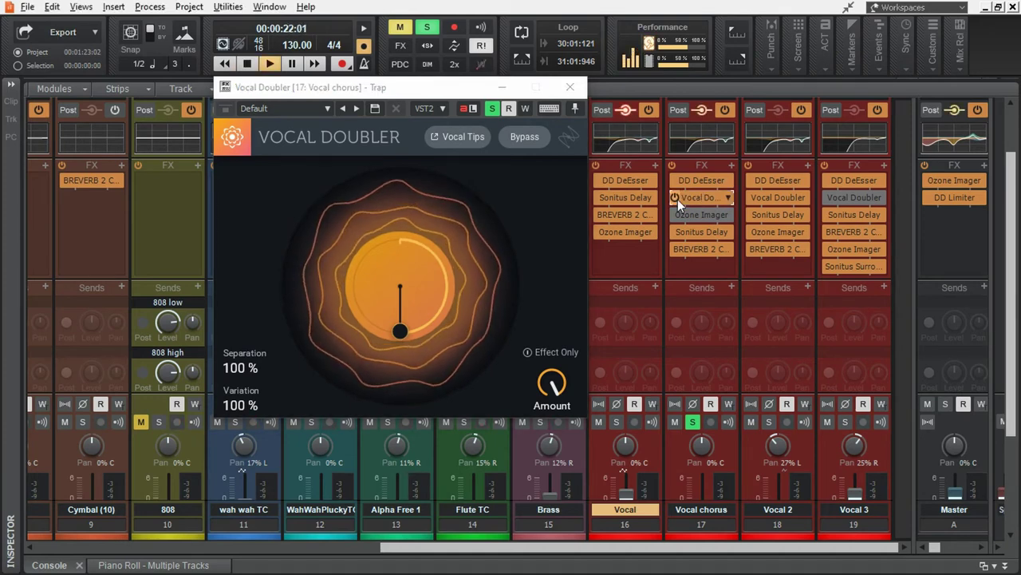
key(space)
- Check the Vocal chorus stereo width in its Ozone Imager during playback
double_click(690, 212)
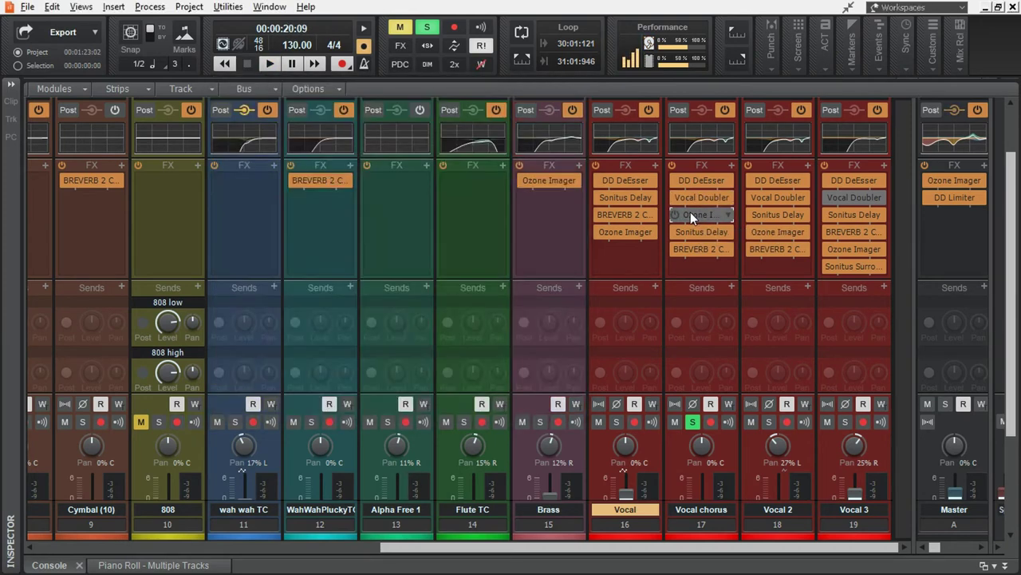
drag(497, 116, 447, 134)
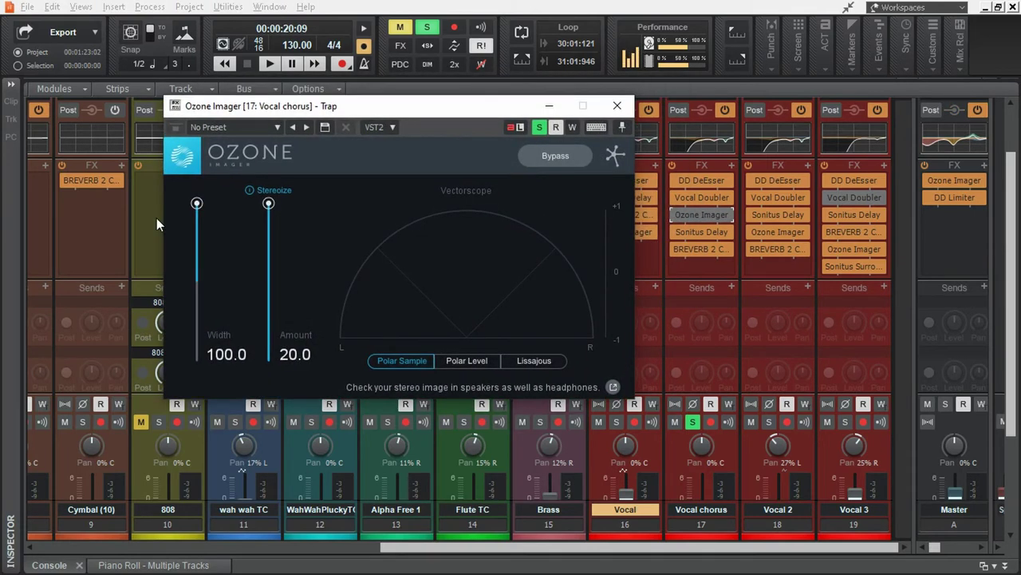
click(676, 211)
key(space)
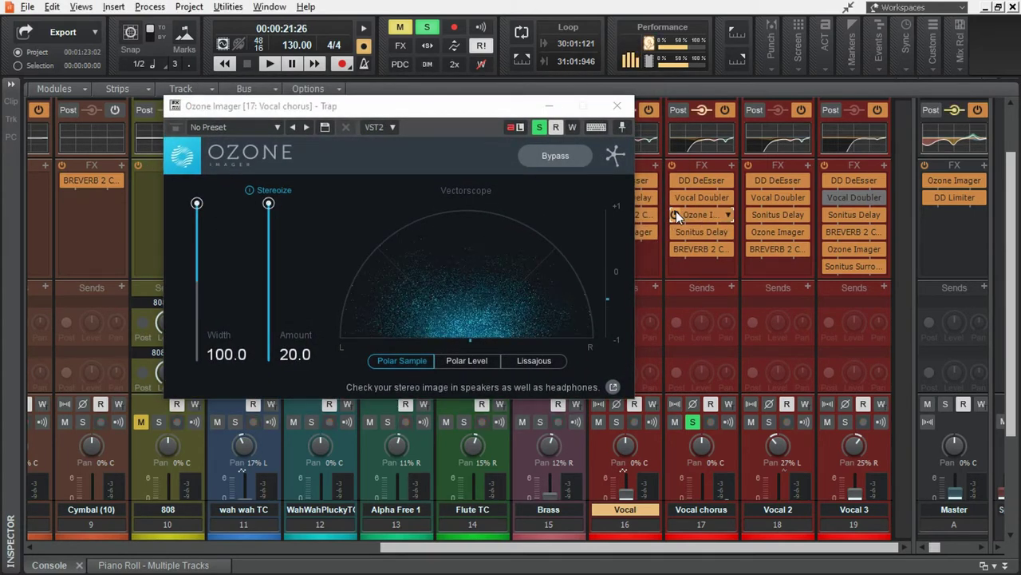
key(space)
double_click(676, 211)
- Audition solo combinations until only Vocal 2 is soloed, then show the Track view
click(616, 421)
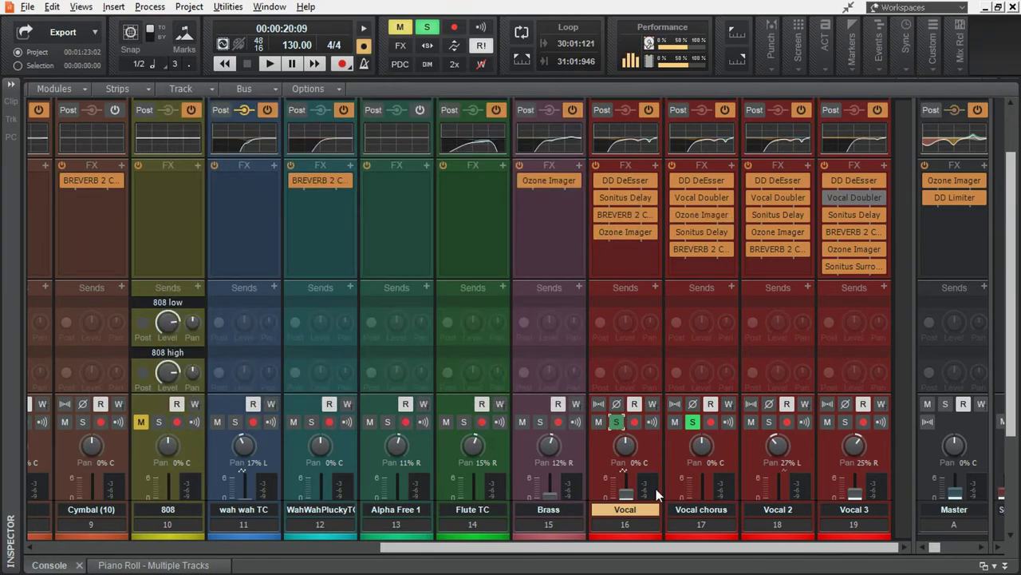
key(space)
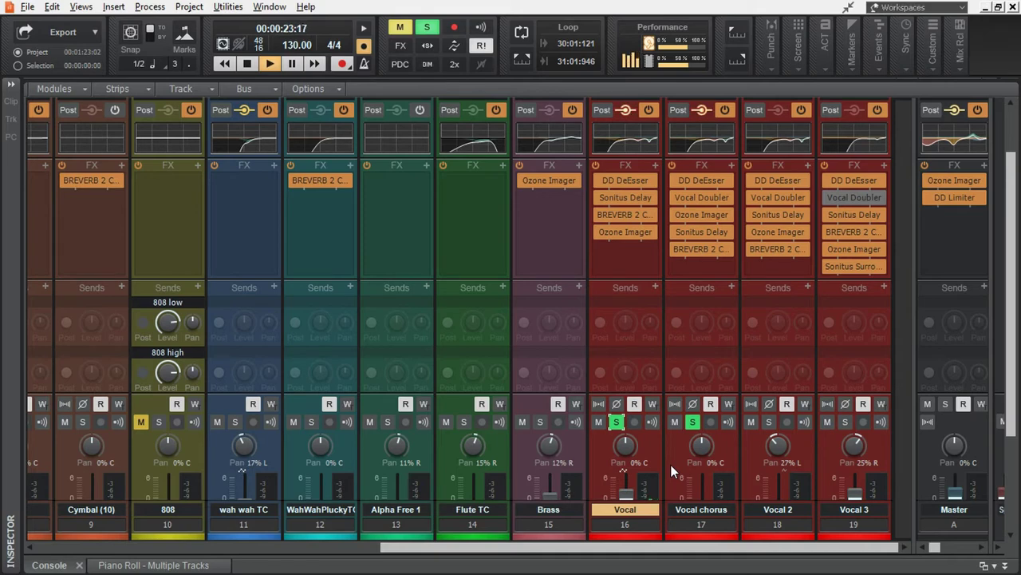
click(693, 422)
key(space)
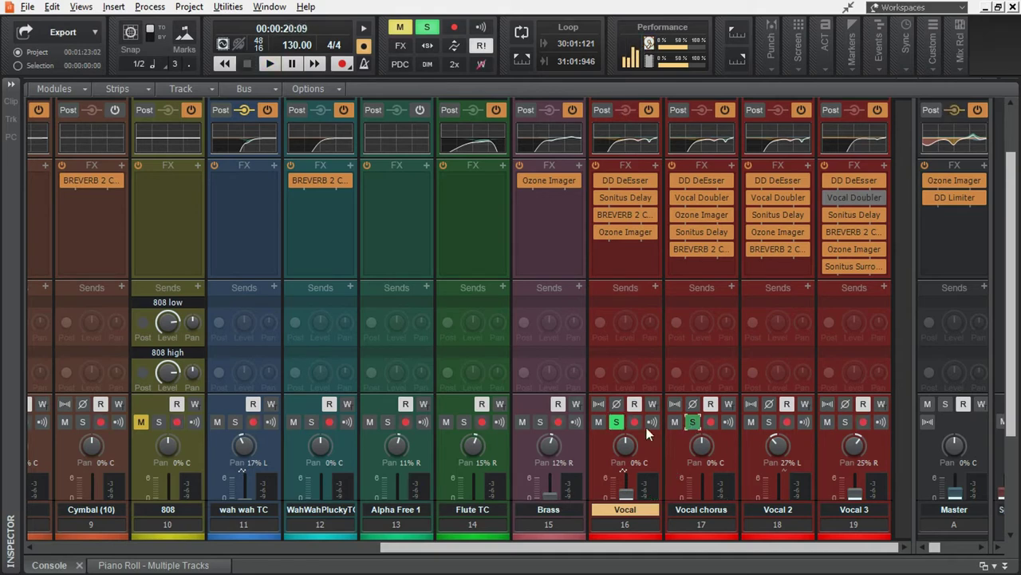
click(617, 422)
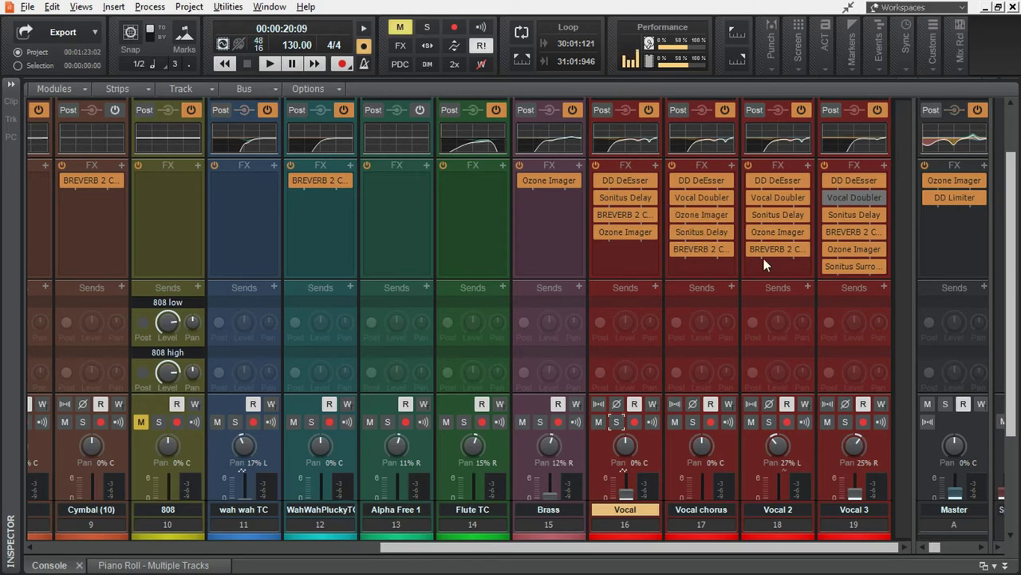
click(770, 421)
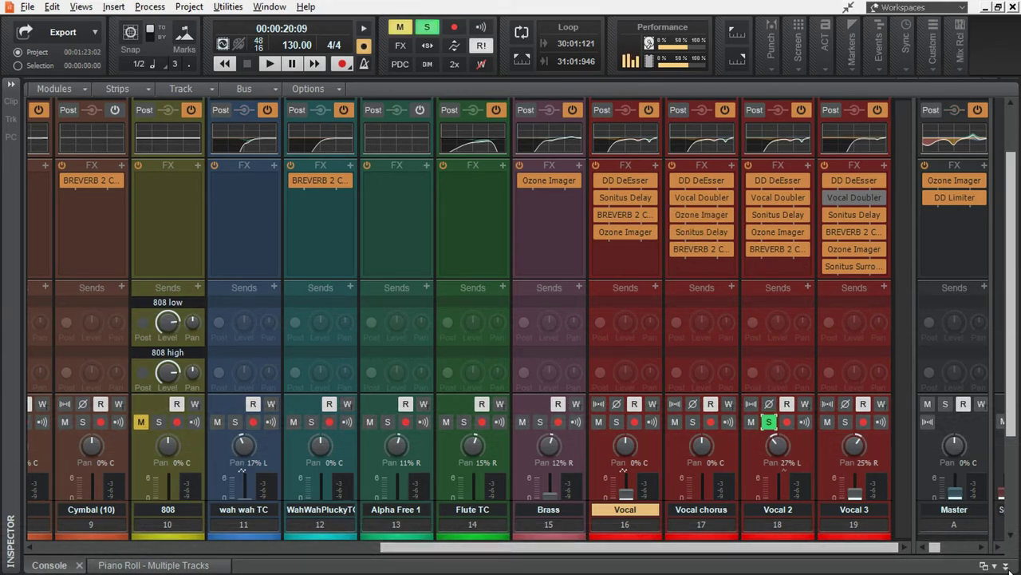
key(d)
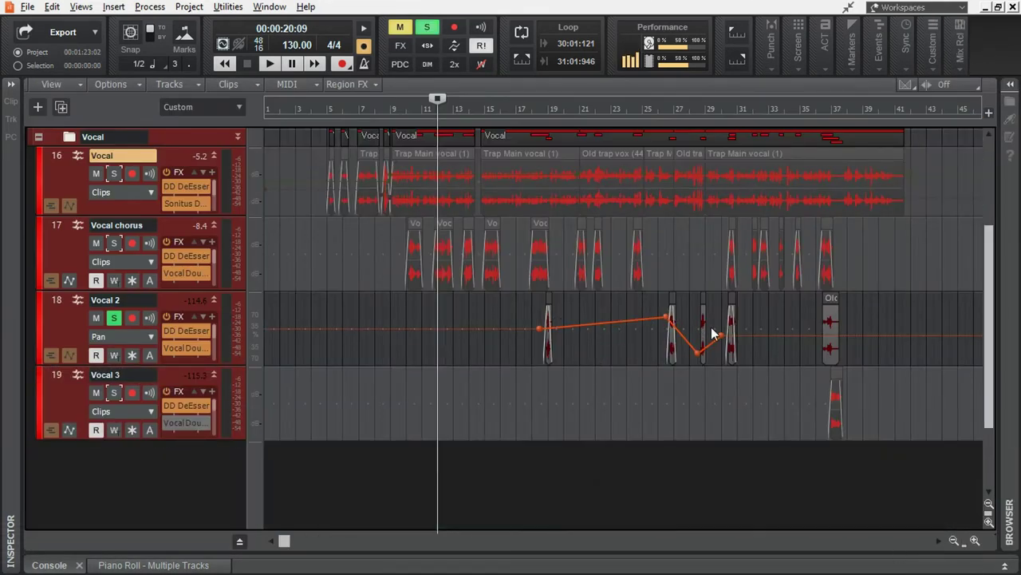
- Solo Vocal, listen from around bar 26, and collapse Vocal 2's pan automation lane
click(70, 356)
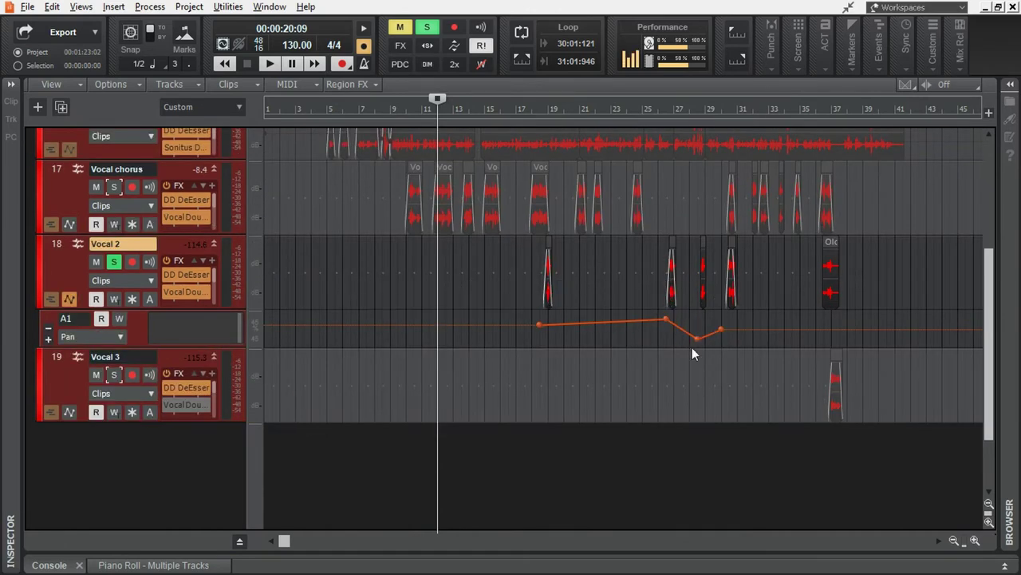
scroll(123, 199, up, 1)
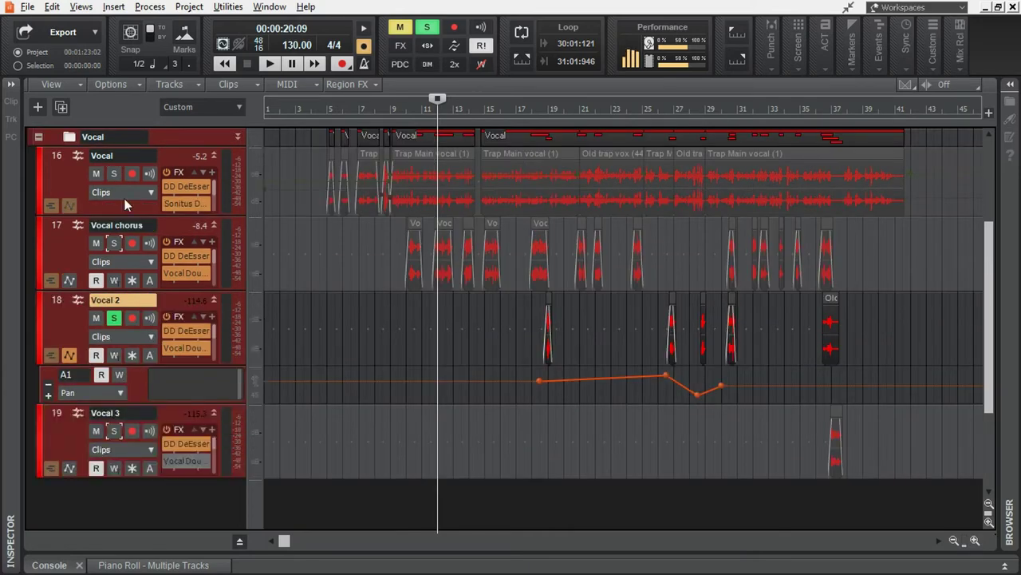
click(114, 175)
click(656, 409)
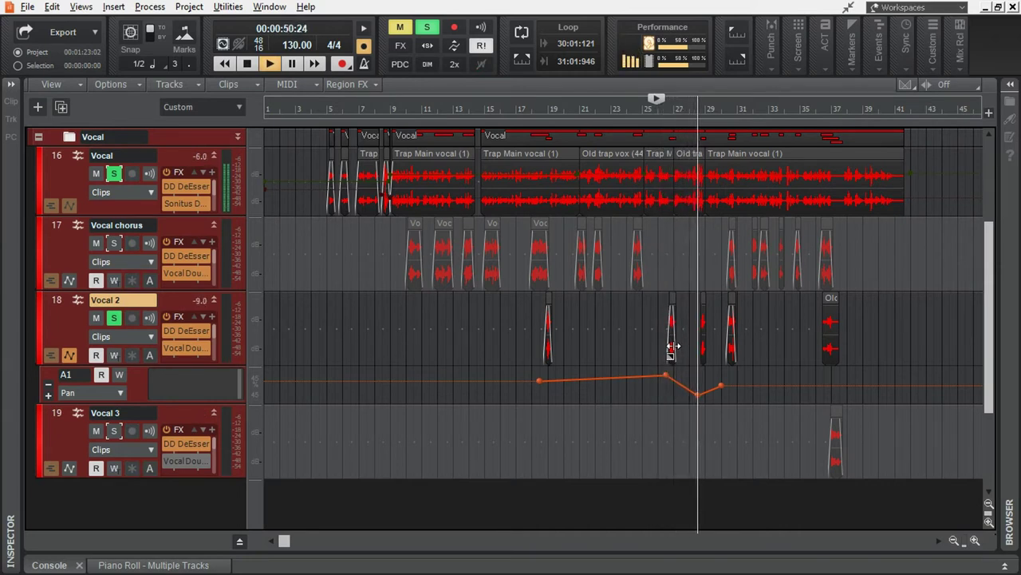
key(space)
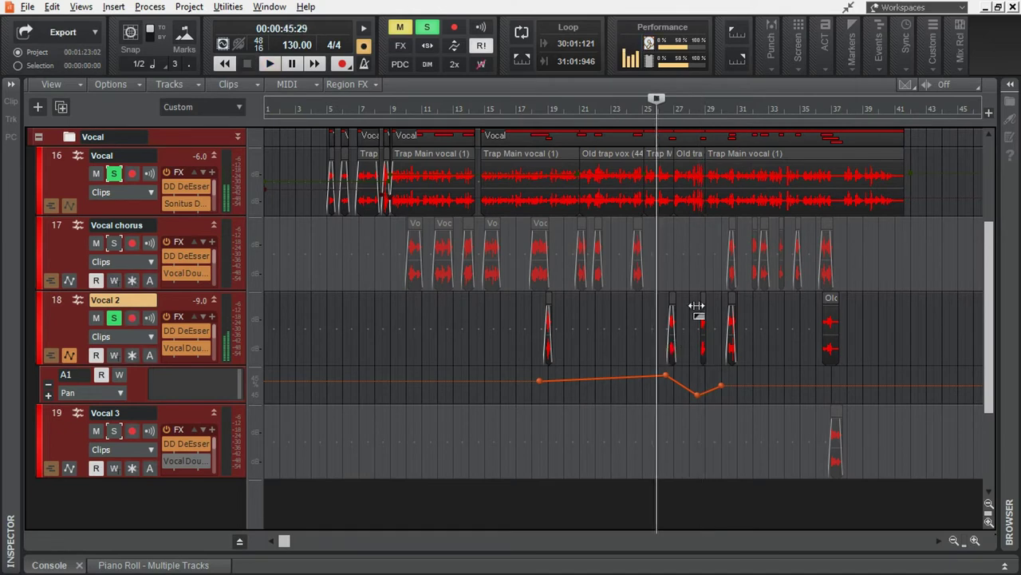
drag(147, 404, 166, 370)
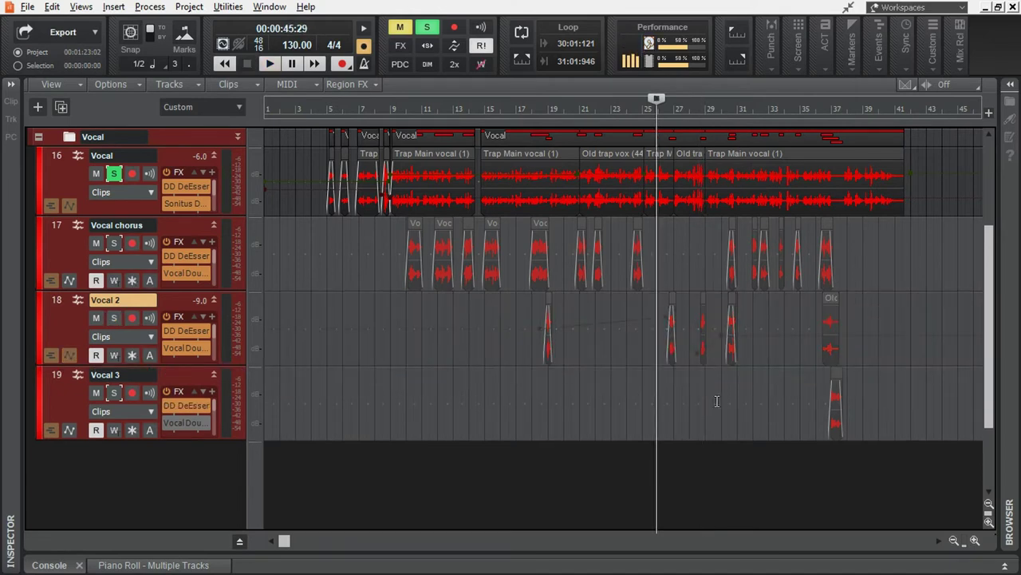
- Peek at the Console, then unsolo Vocal and play Vocal 3 from around bar 36
click(828, 458)
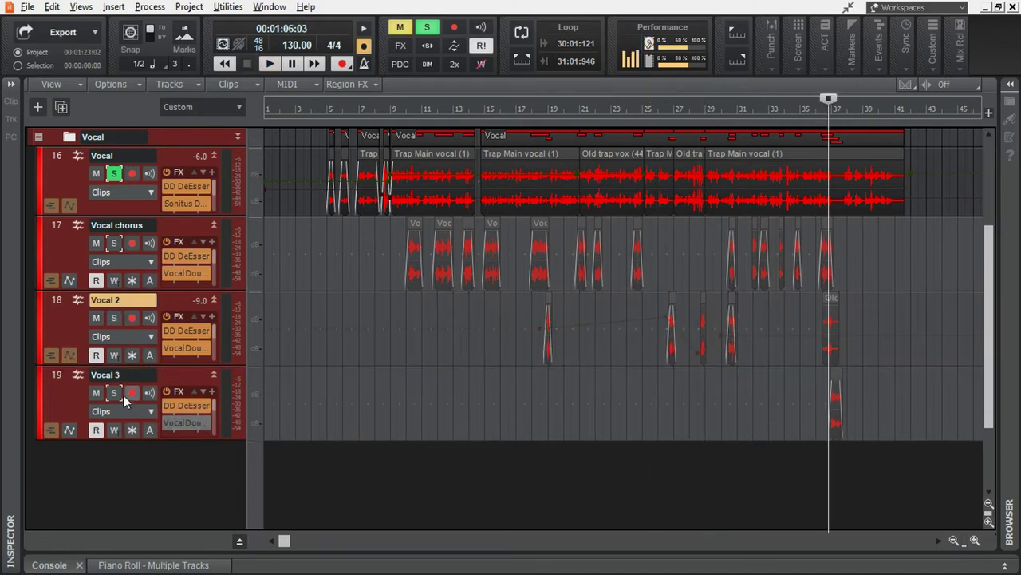
key(alt+2)
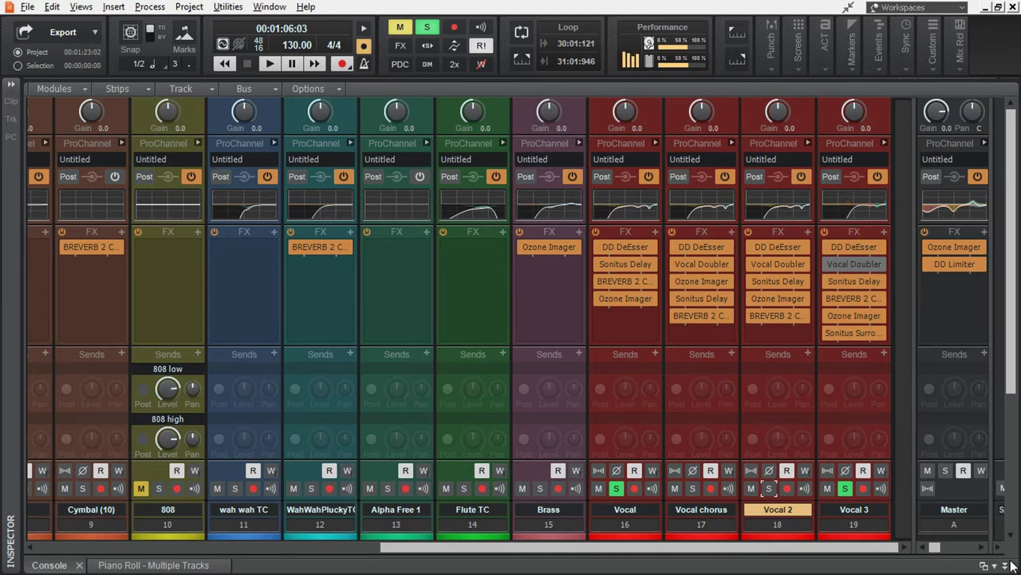
key(alt+1)
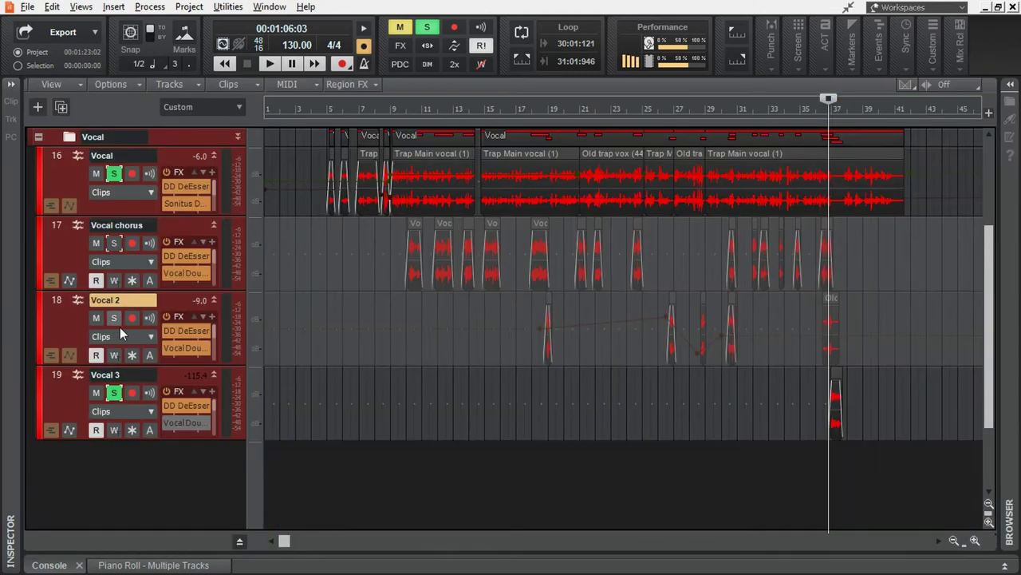
click(113, 173)
key(space)
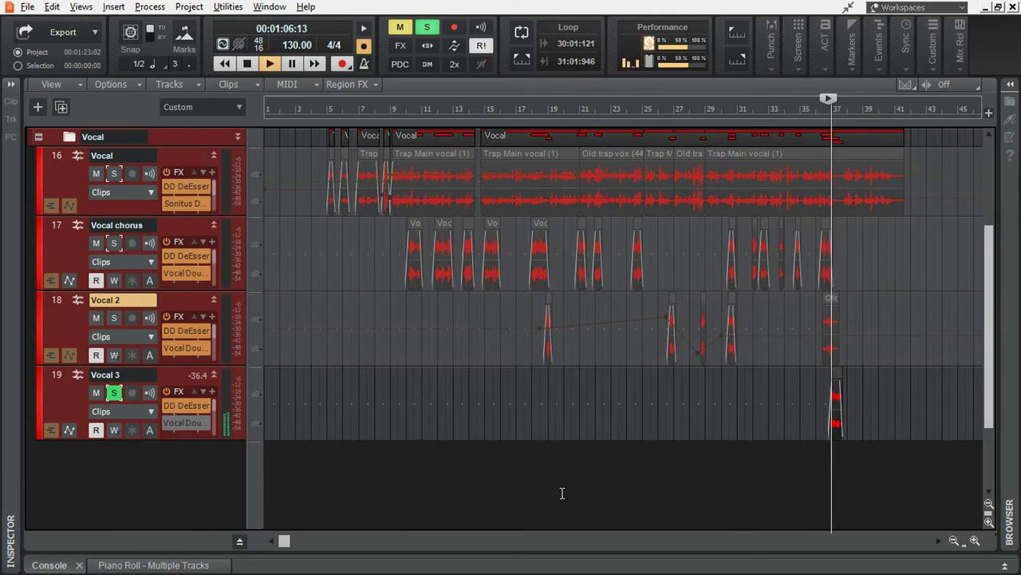
key(space)
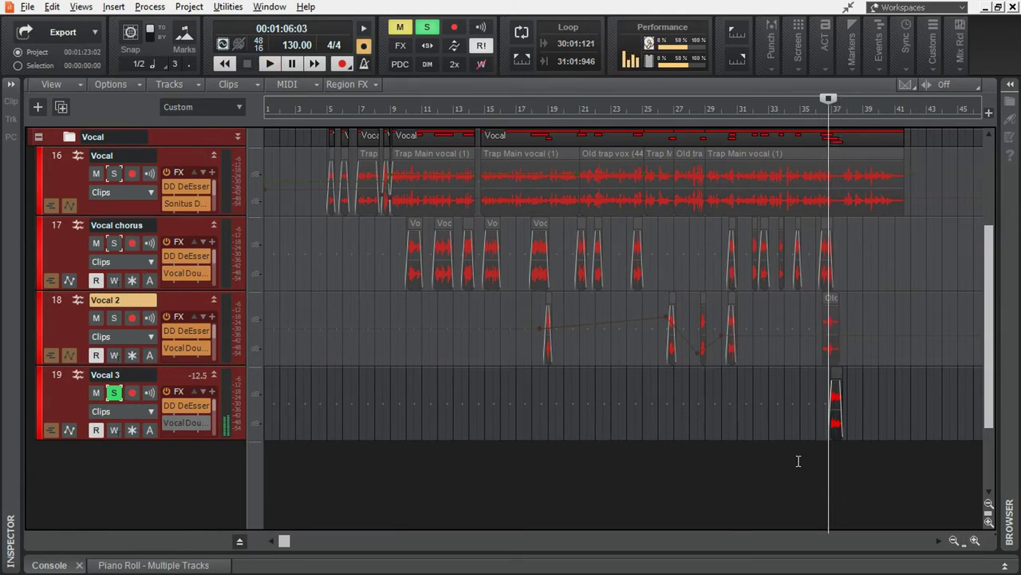
- Re-solo Vocal, play from around bar 35, and enlarge the Vocal folder header
click(798, 460)
click(113, 173)
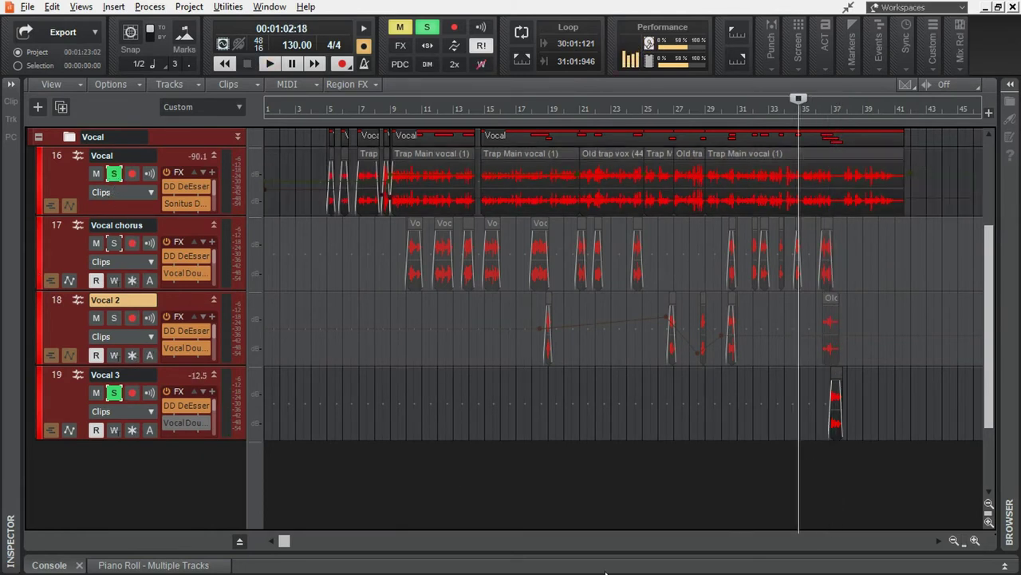
key(space)
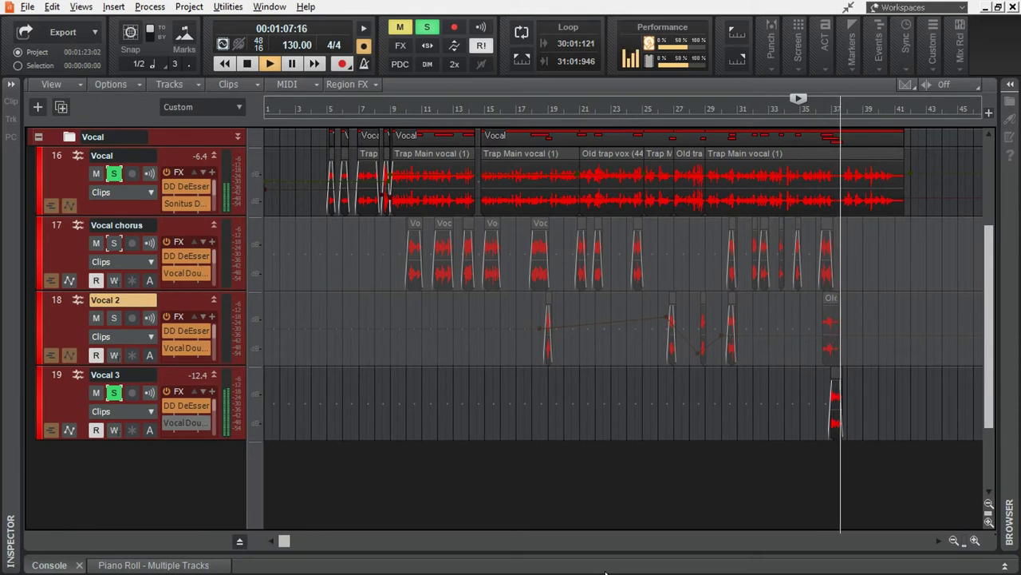
key(space)
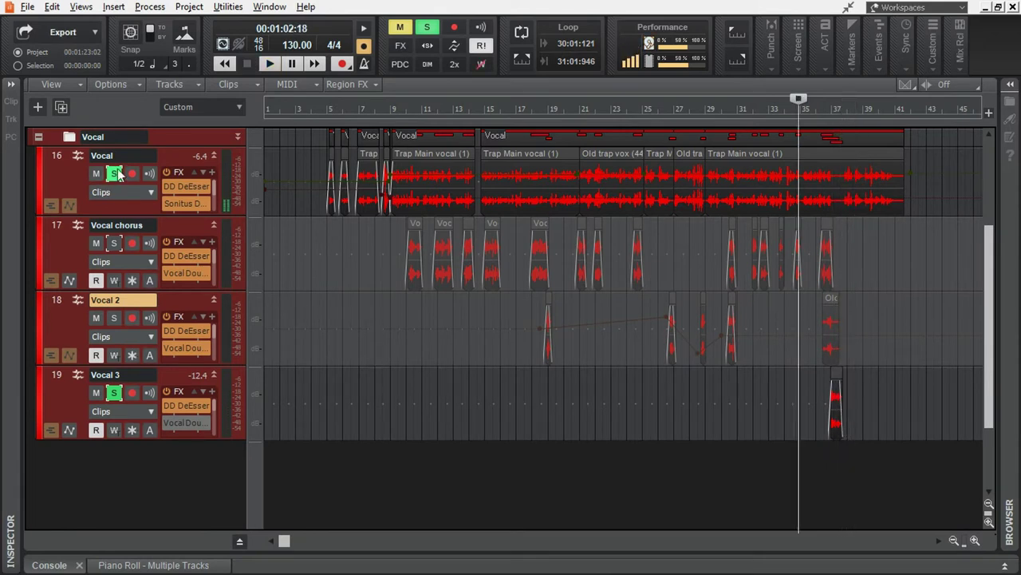
drag(151, 145, 152, 204)
key(space)
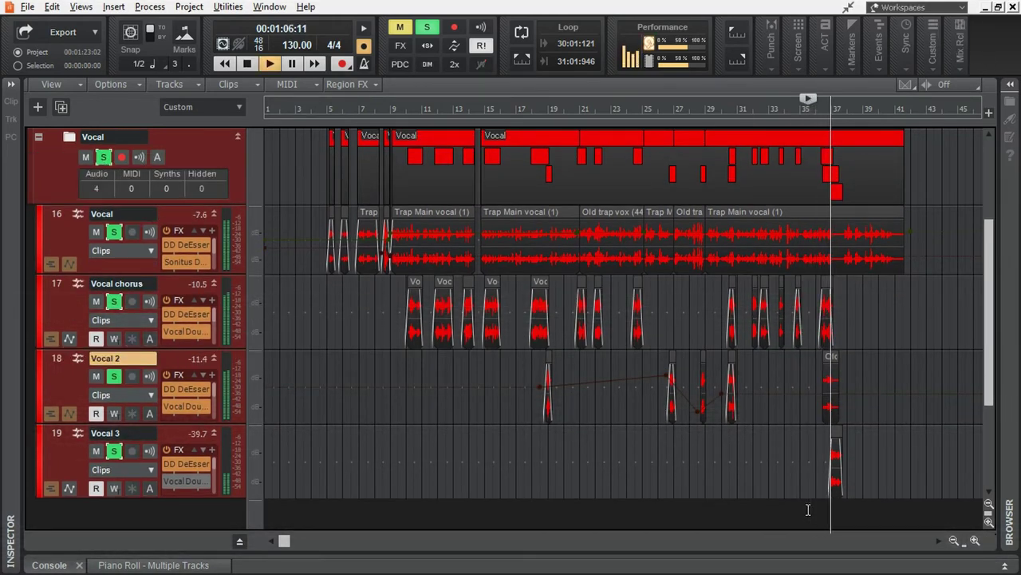
- Stop playback, clear all solos and collapse the Vocal folder
key(space)
key(space)
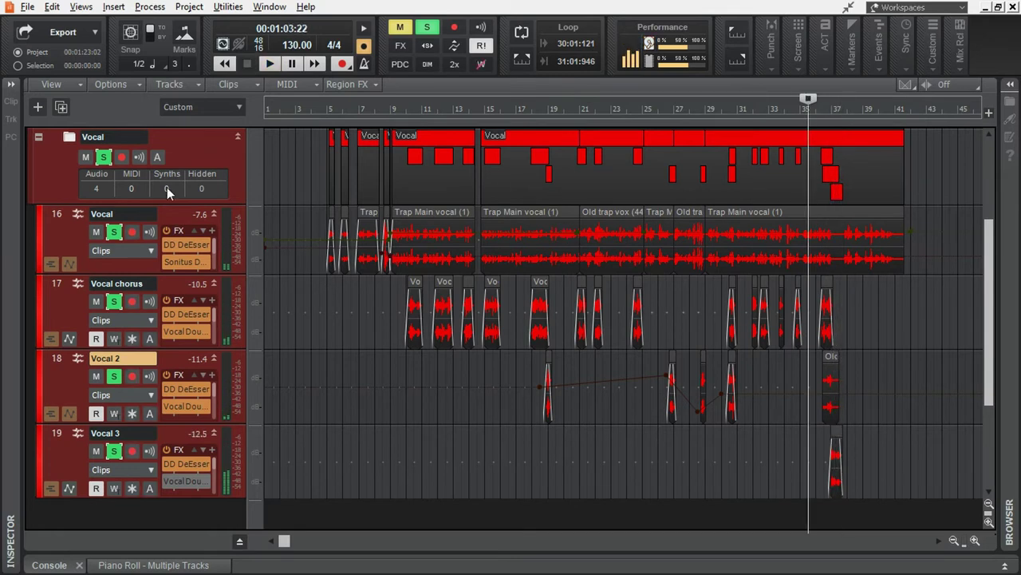
key(space)
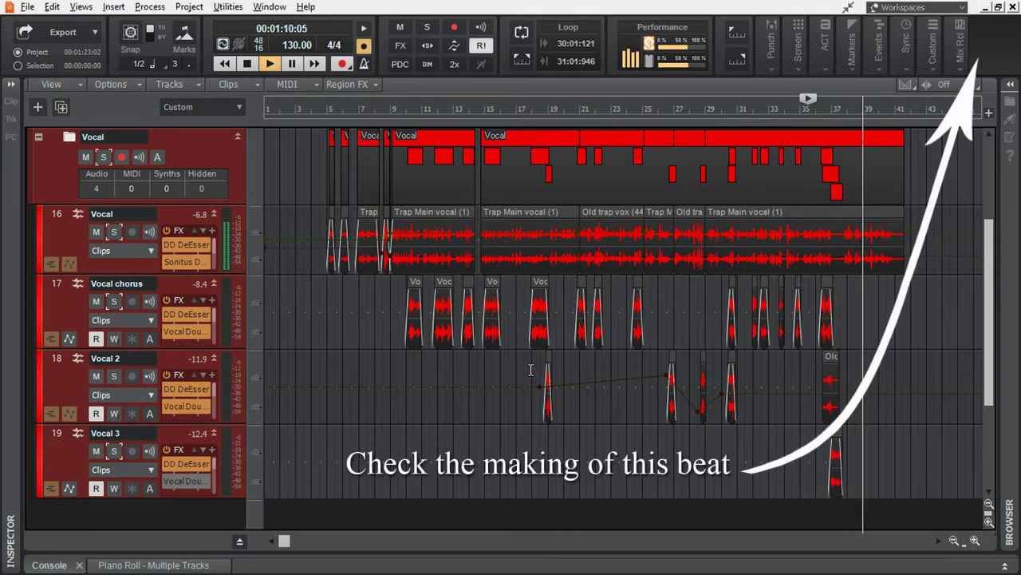
key(space)
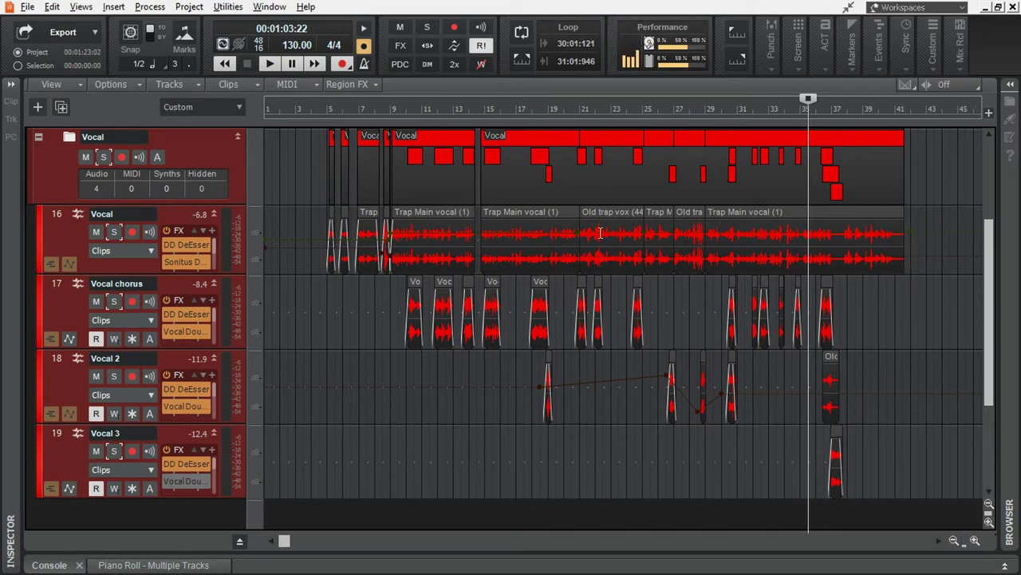
click(37, 136)
- Return to the project start, make the Vocal track taller and widen the track headers
scroll(695, 358, up, 5)
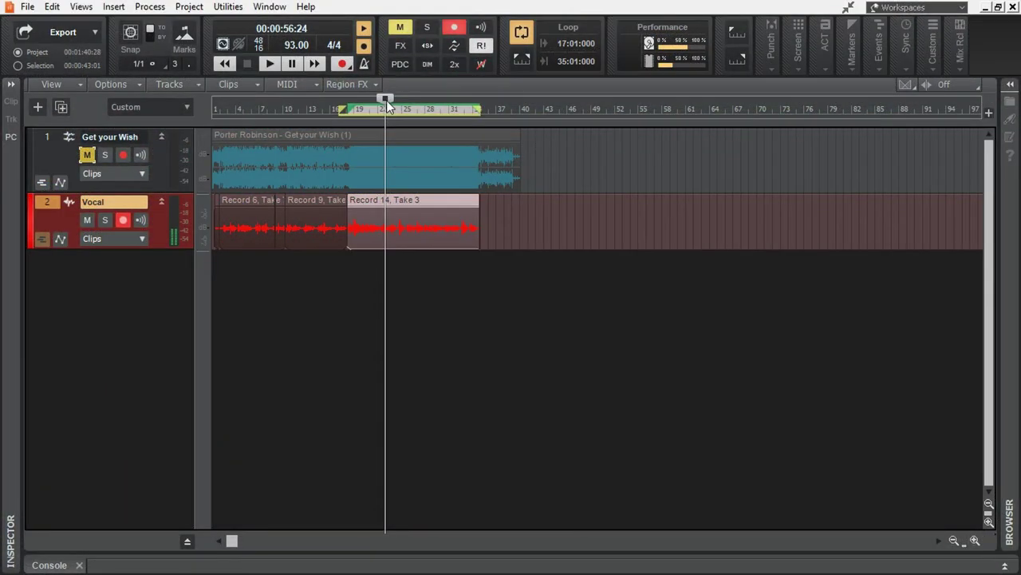
drag(386, 100, 212, 100)
scroll(312, 305, up, 2)
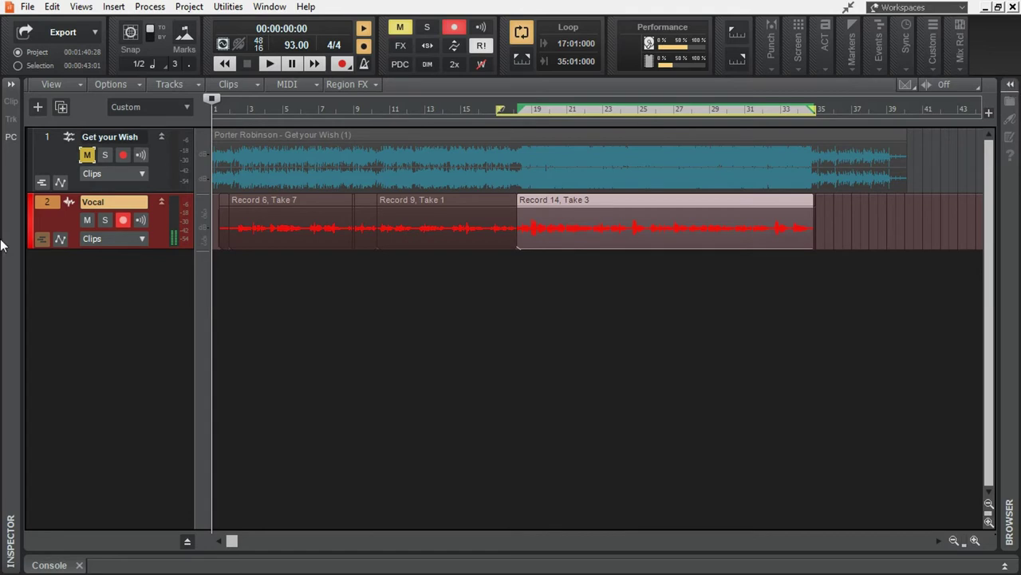
drag(156, 248, 155, 289)
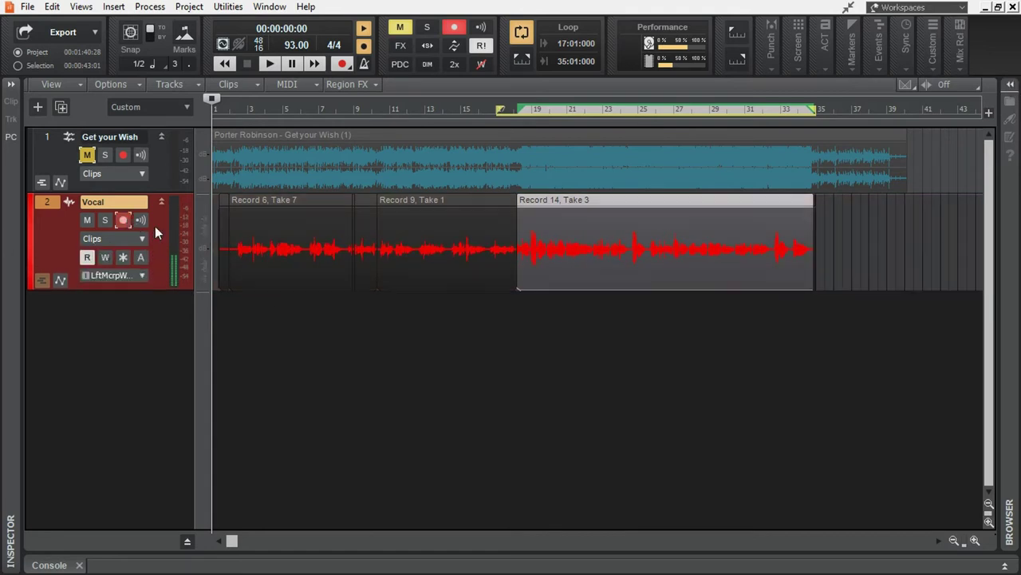
drag(212, 162, 285, 162)
- Search the plug-in browser for "grail" and drop Graillon 2 into the Vocal FX bin
click(1011, 85)
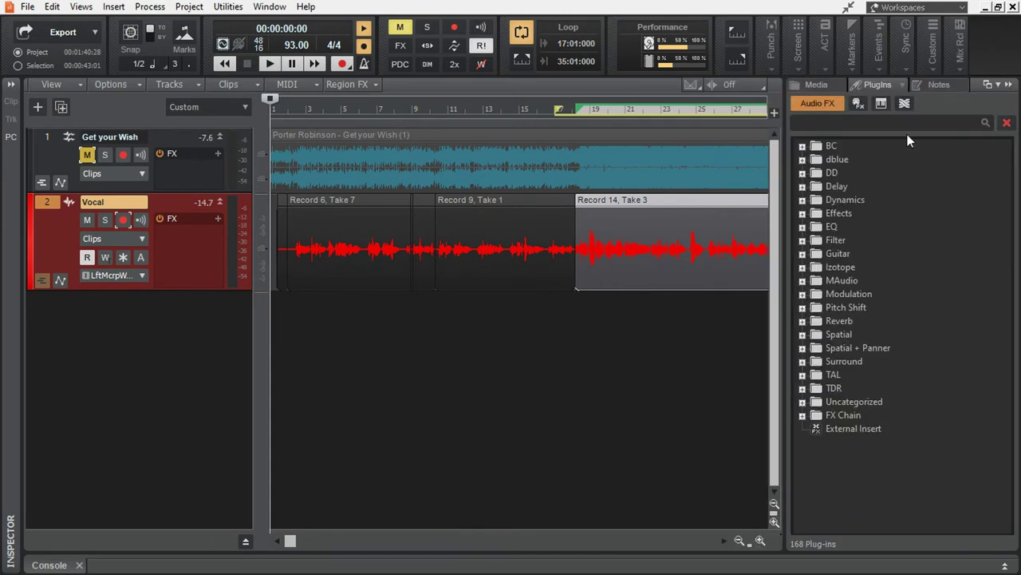
click(855, 124)
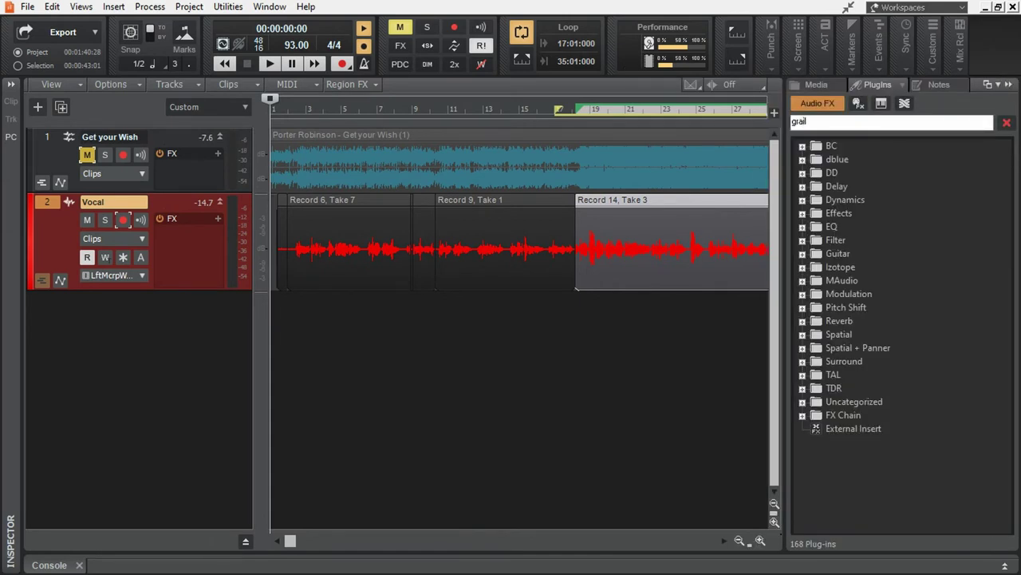
drag(858, 159, 246, 268)
drag(750, 62, 617, 17)
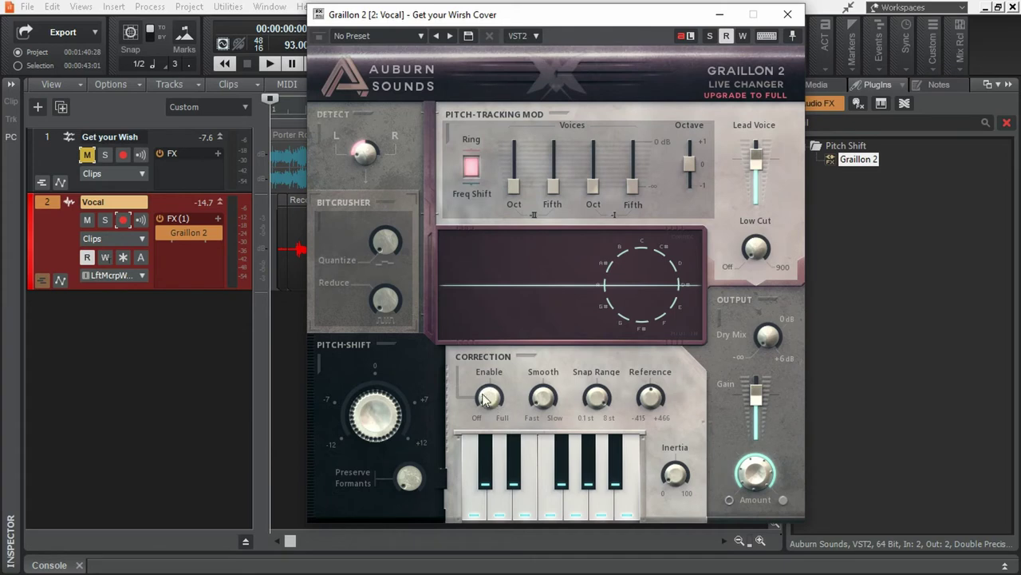
- Set Graillon 2 correction to about 76 %, smoothing to 17.7 ms, and pick the scale notes
drag(493, 400, 497, 331)
mouse_move(543, 375)
drag(542, 375, 577, 299)
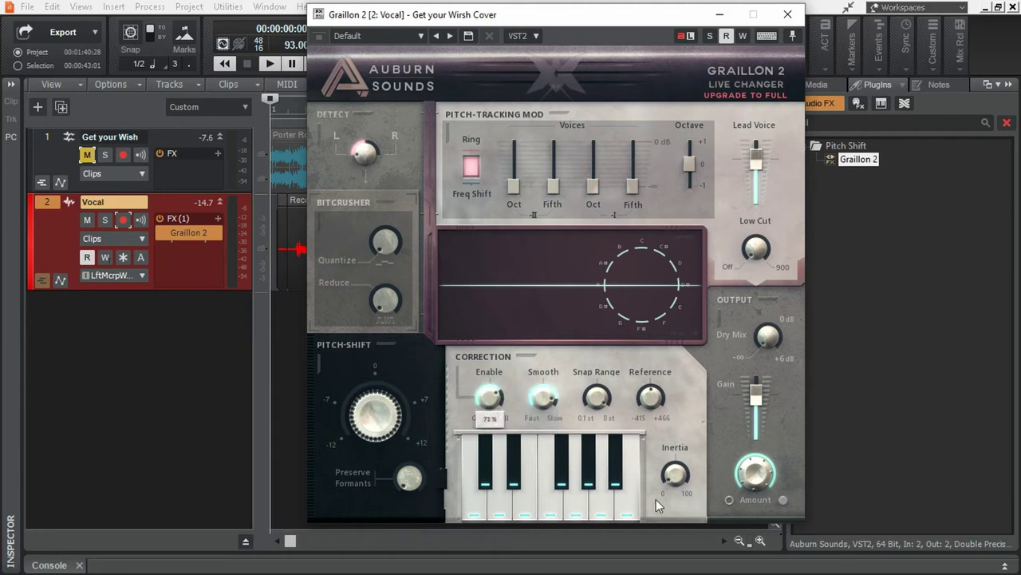
mouse_move(675, 467)
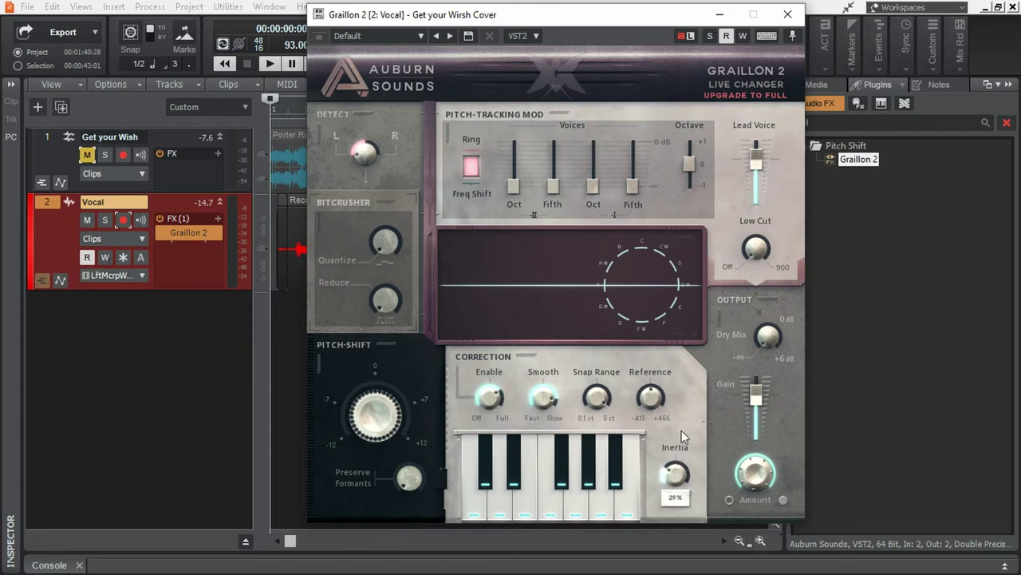
drag(615, 475, 487, 474)
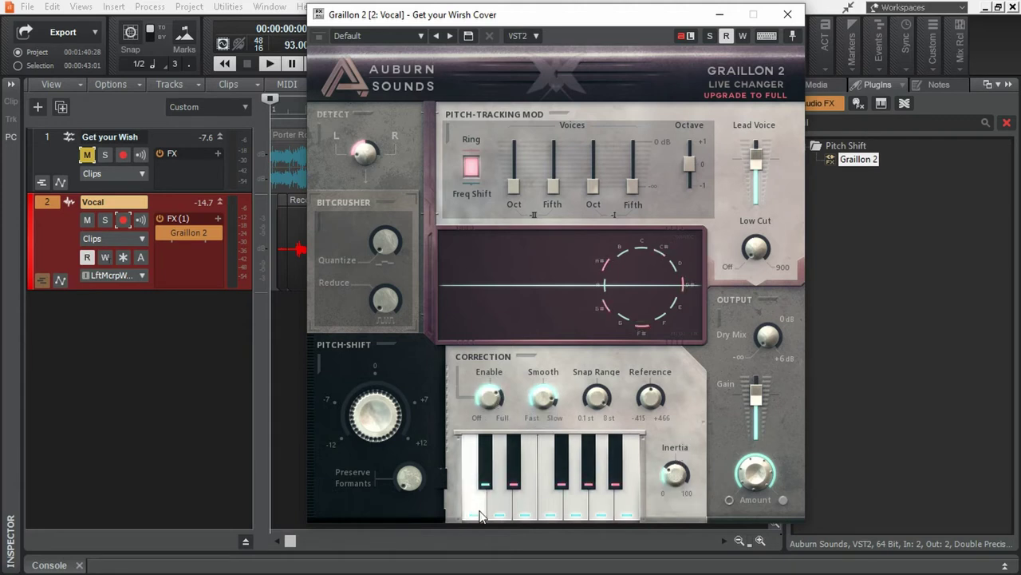
click(485, 477)
drag(562, 479, 551, 503)
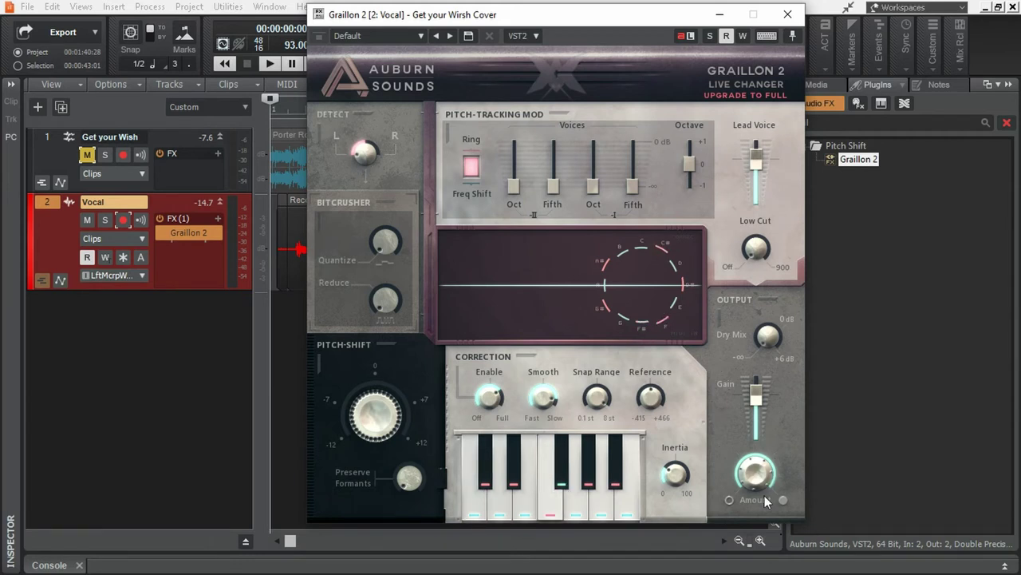
- Audition the pitch-corrected vocal and close the Graillon 2 window
key(space)
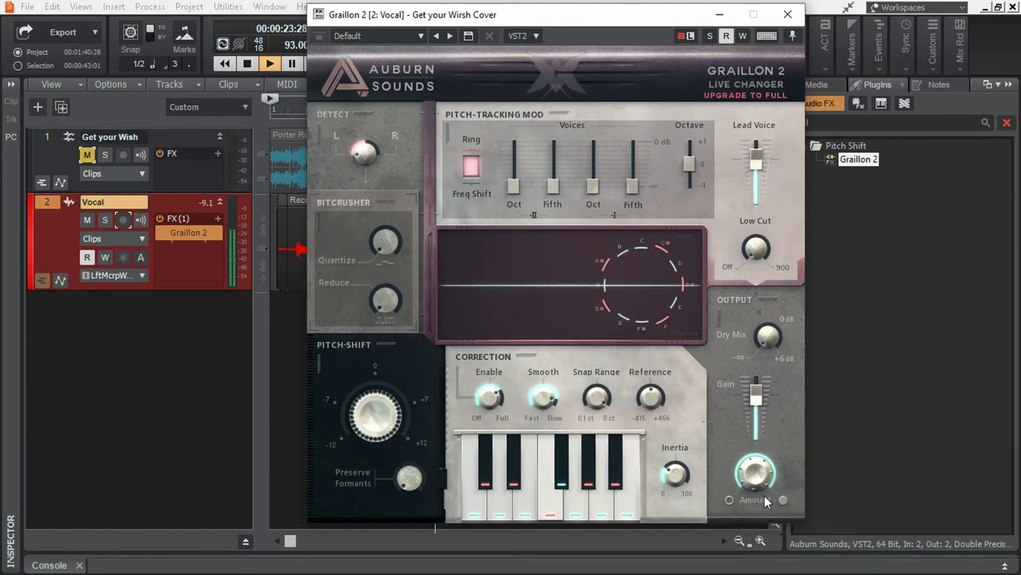
click(675, 478)
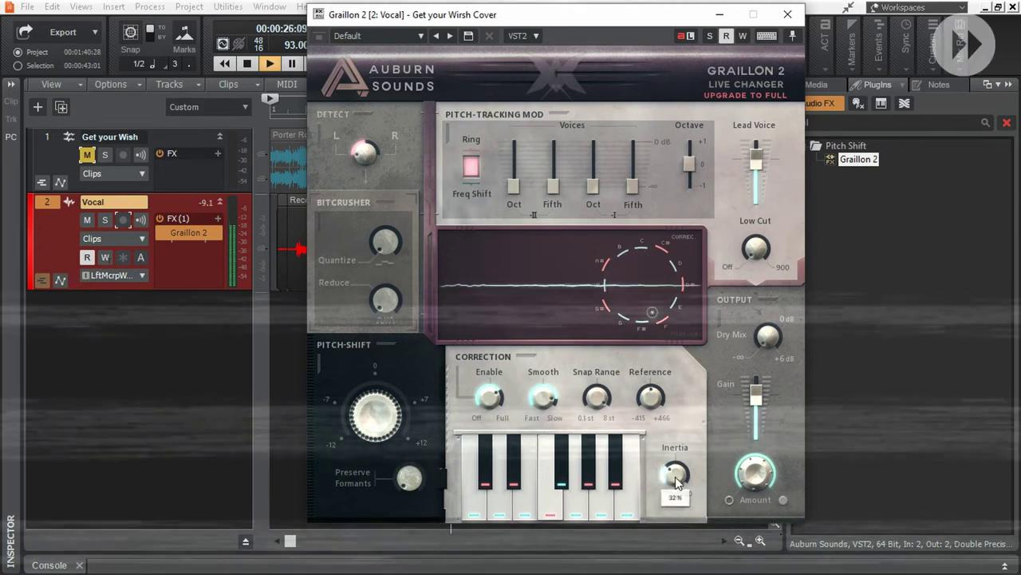
click(549, 399)
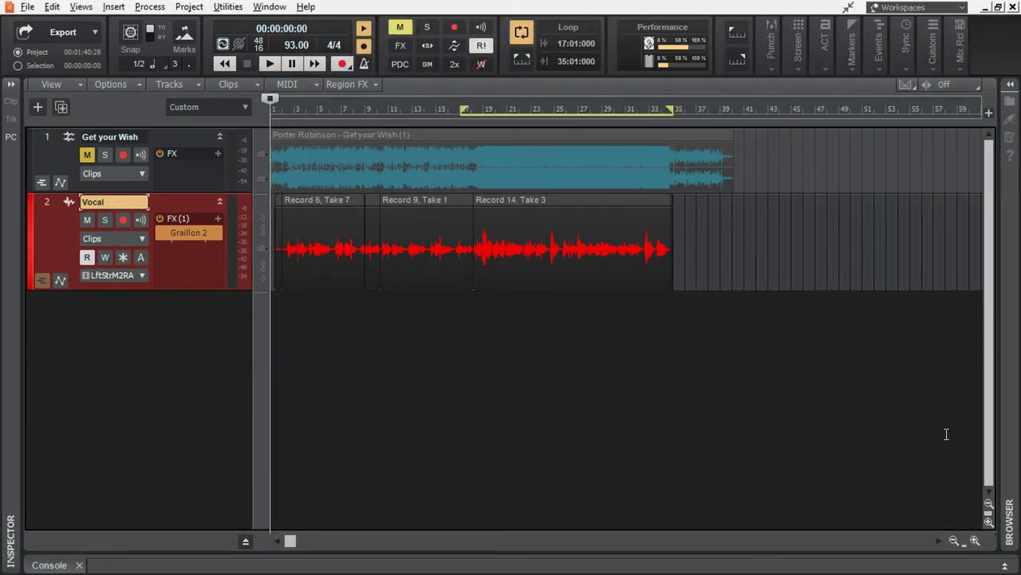
- Show the Project Audio Folder in the Browser's Media tab
click(1010, 84)
click(878, 104)
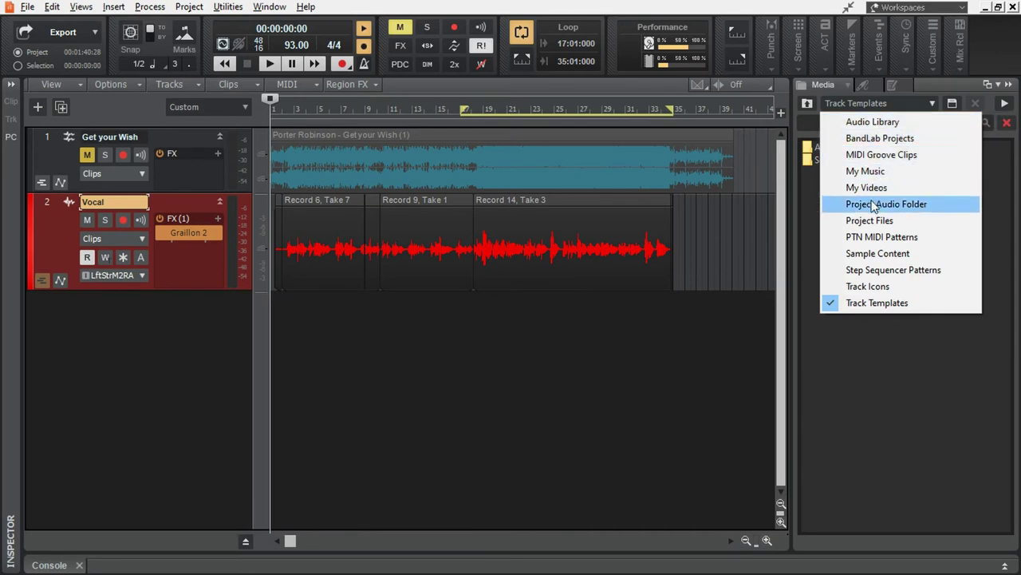
click(950, 211)
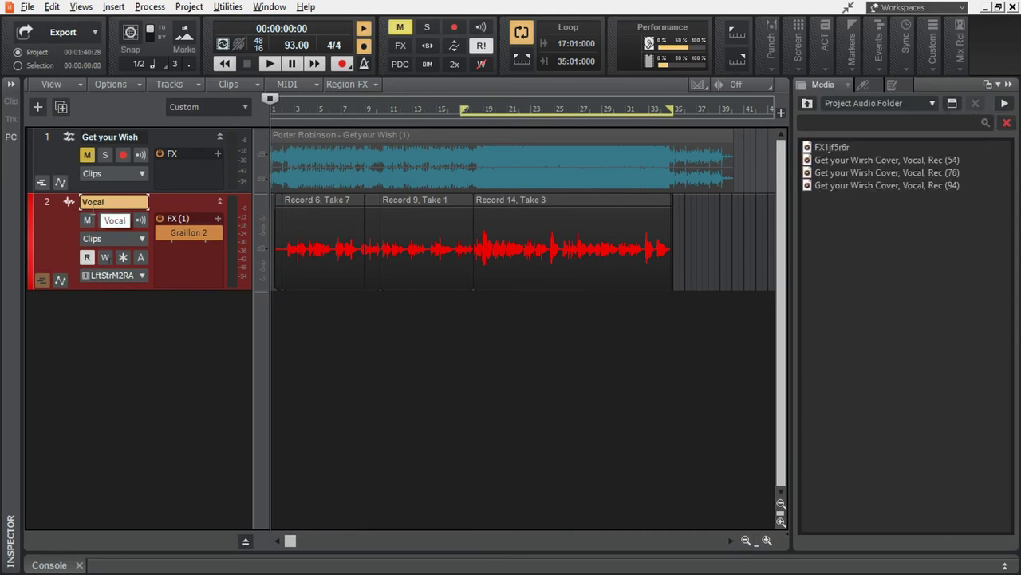
- Rename the Vocal track to zzzz
double_click(110, 202)
text(zzzz)
key(Return)
- Bounce the vocal takes into one clip and drag the bounced zzzz file out of the project
right_click(547, 209)
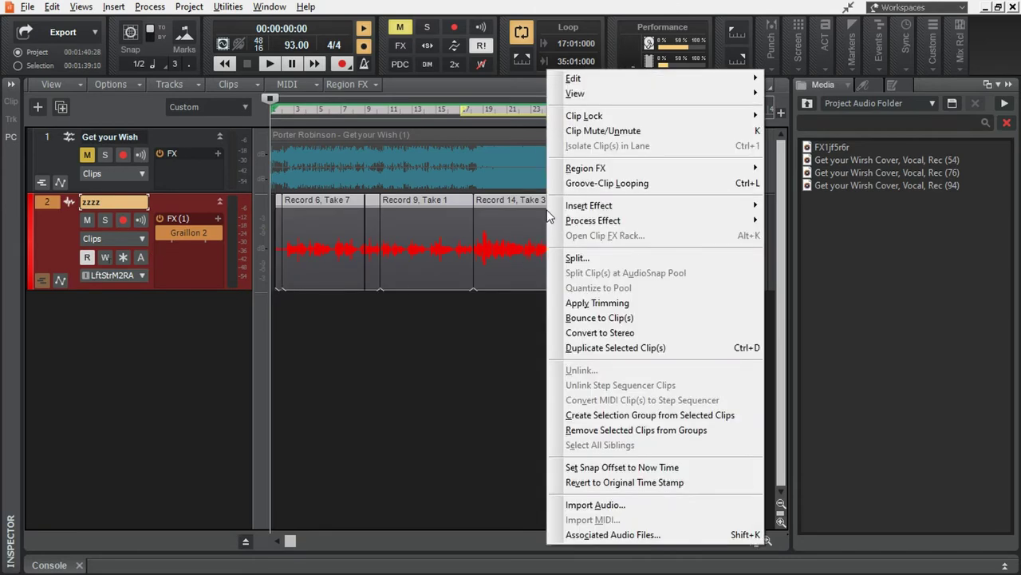
click(698, 317)
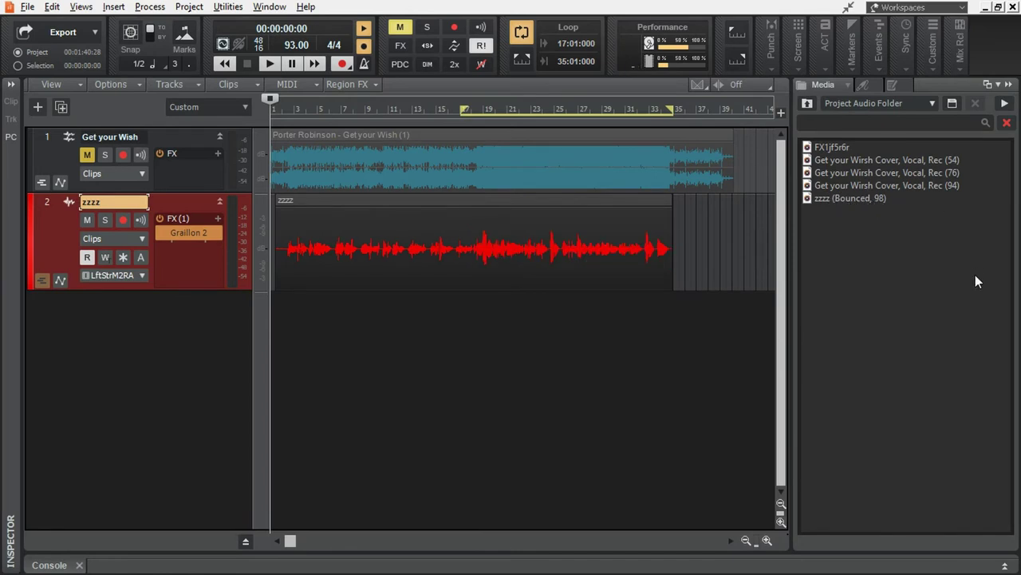
drag(848, 198, 185, 165)
- Bring the bounced vocal into Audacity, play it and zoom into the opening seconds
key(alt+Tab)
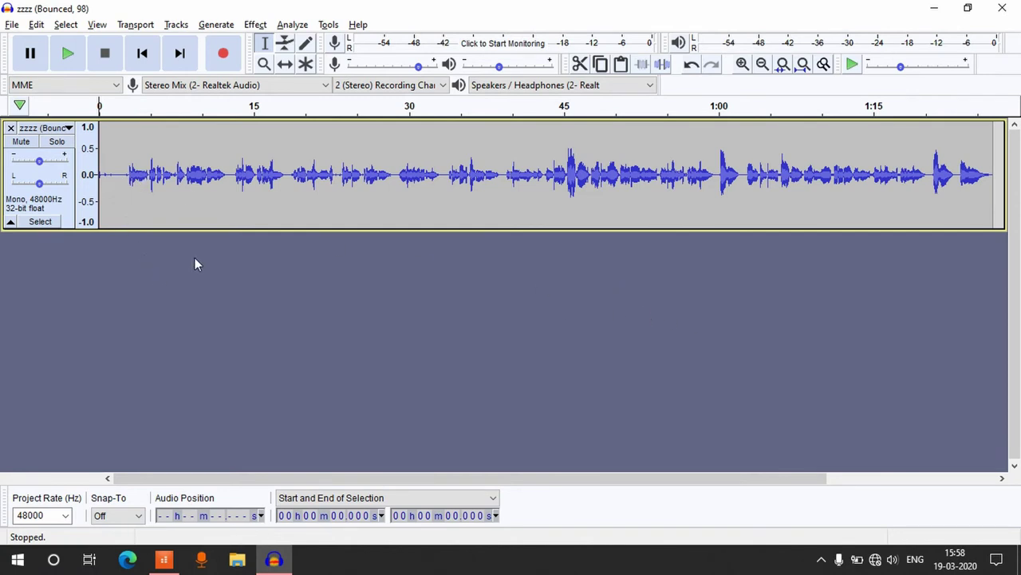
key(space)
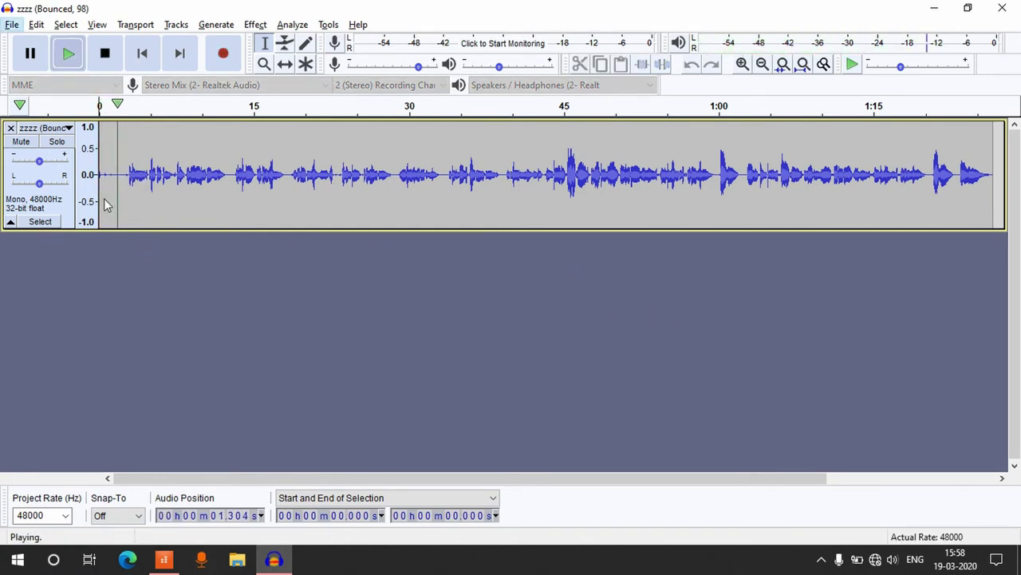
click(122, 201)
key(space)
key(ctrl+1)
key(ctrl+1)
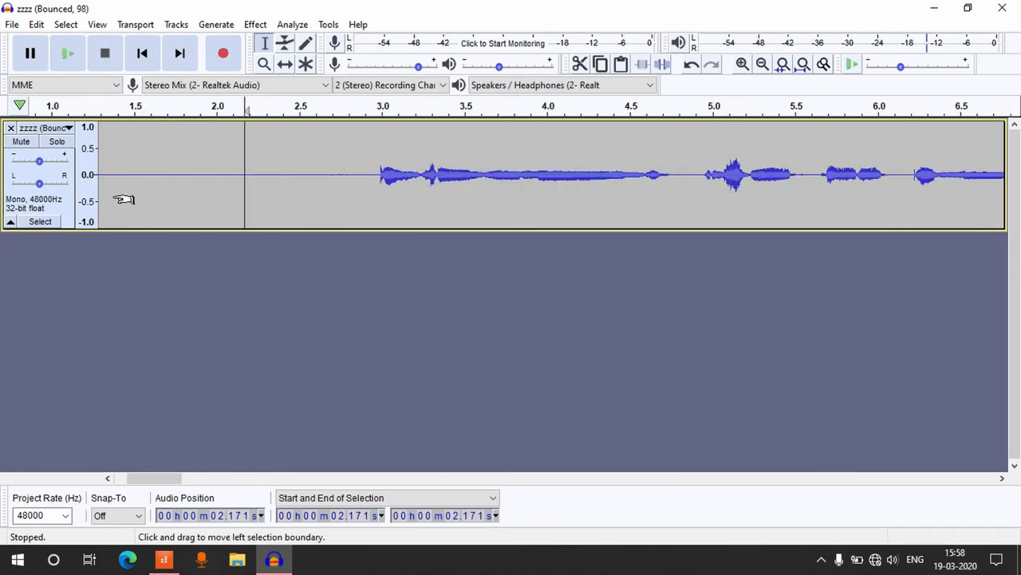
key(ctrl+1)
click(121, 189)
key(space)
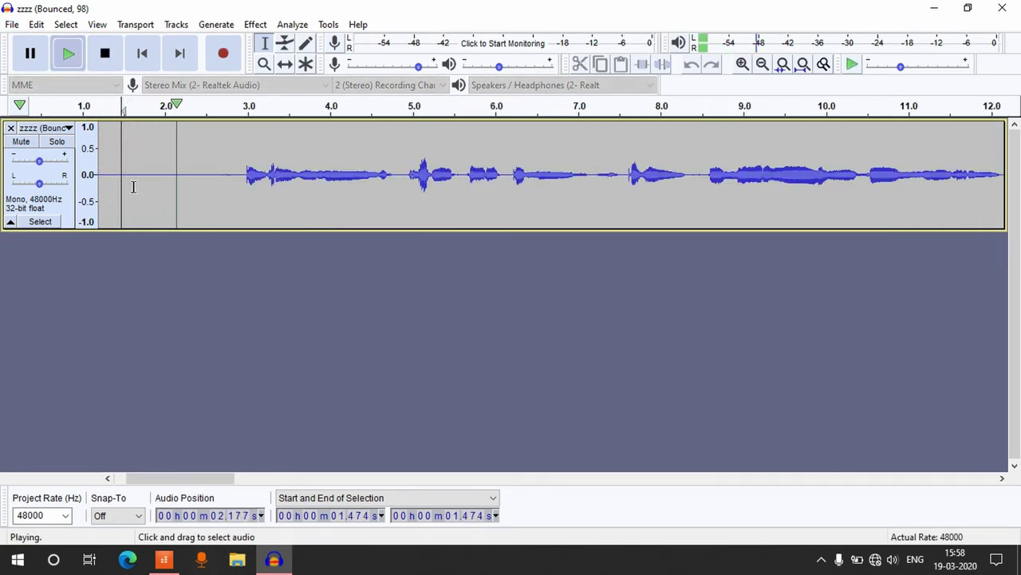
key(space)
- Capture a noise profile from the quiet gap before the singing
drag(137, 184, 214, 184)
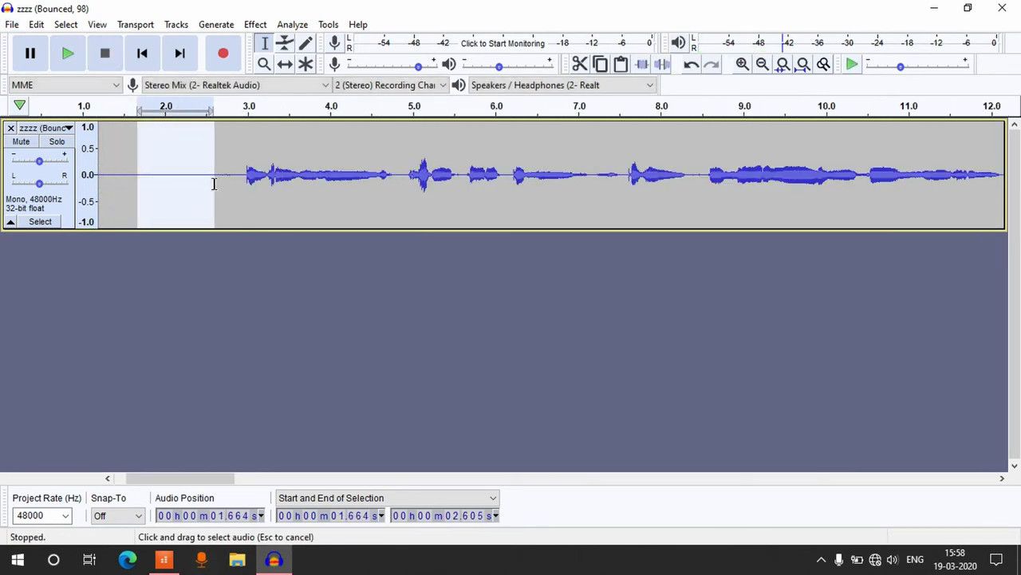
click(261, 27)
click(361, 313)
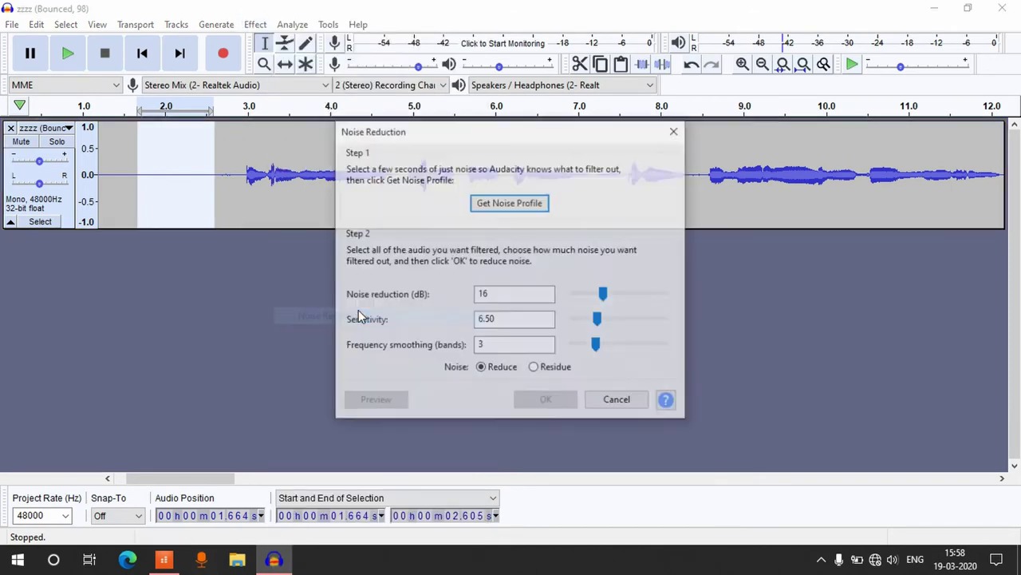
click(519, 204)
- Preview noise reduction on the first sung phrase at 24 dB, 12.50 sensitivity, 4 bands, then cancel
click(218, 171)
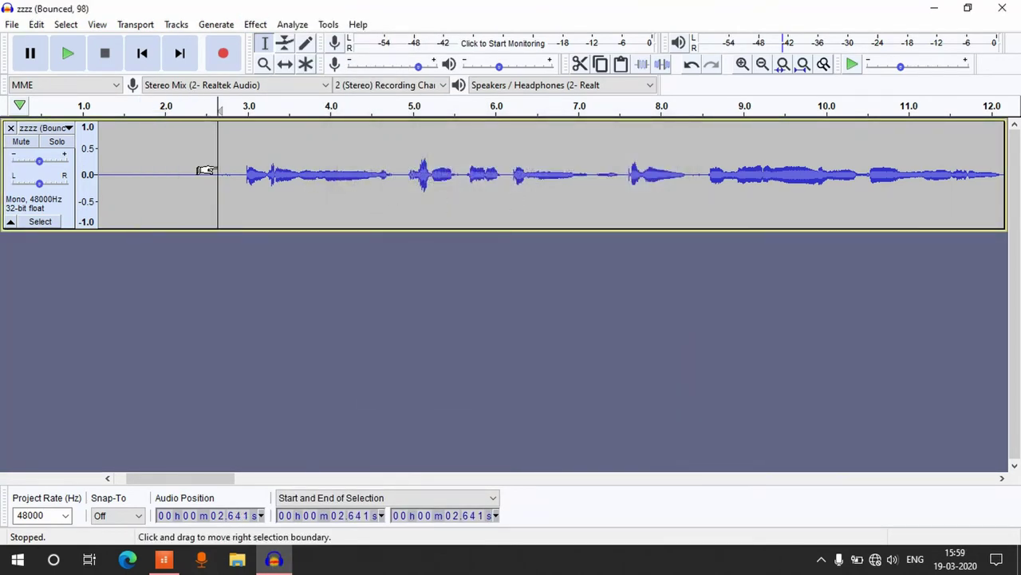
key(ctrl+a)
click(216, 166)
drag(250, 170, 477, 179)
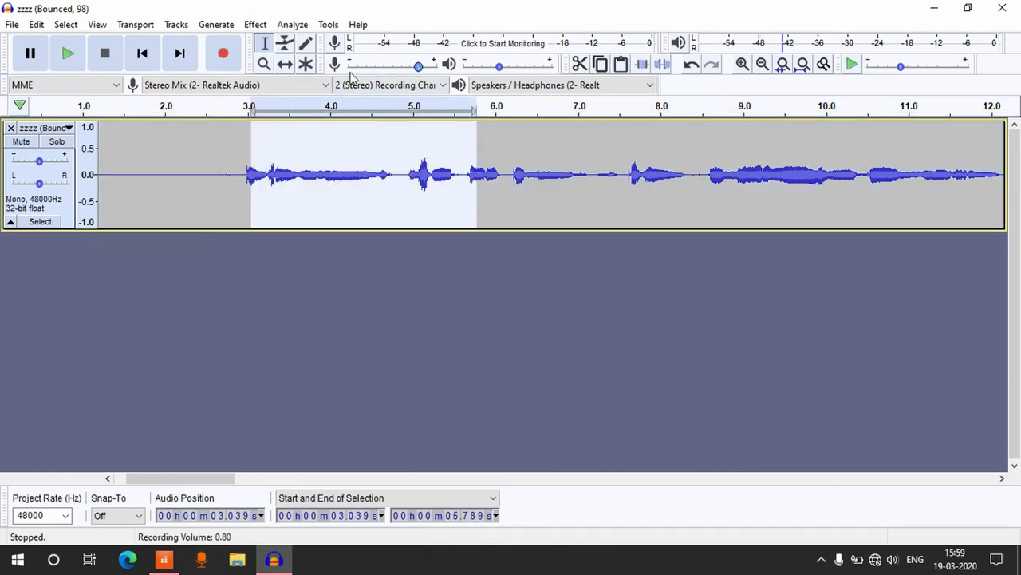
click(257, 25)
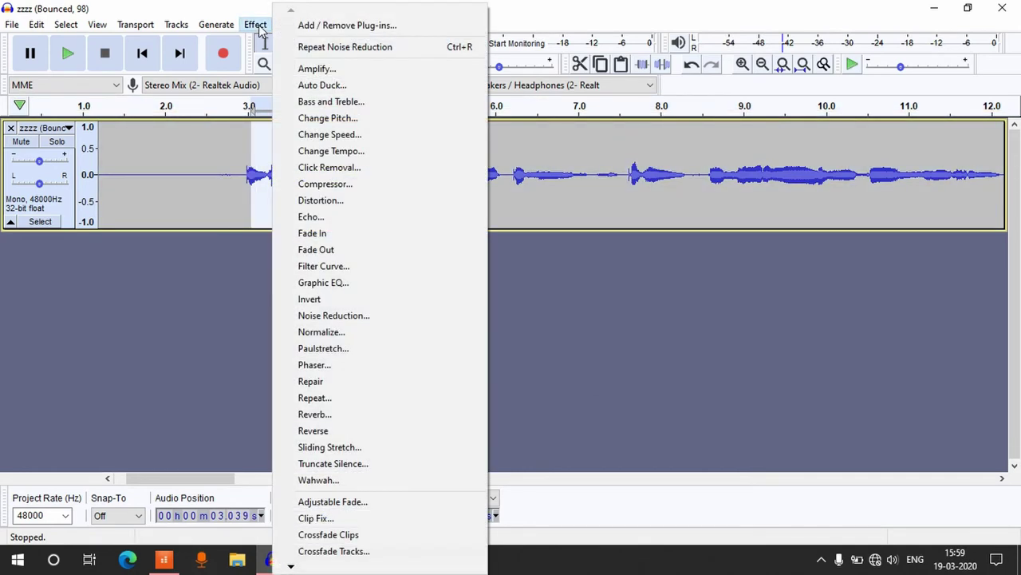
click(311, 315)
click(388, 403)
click(540, 324)
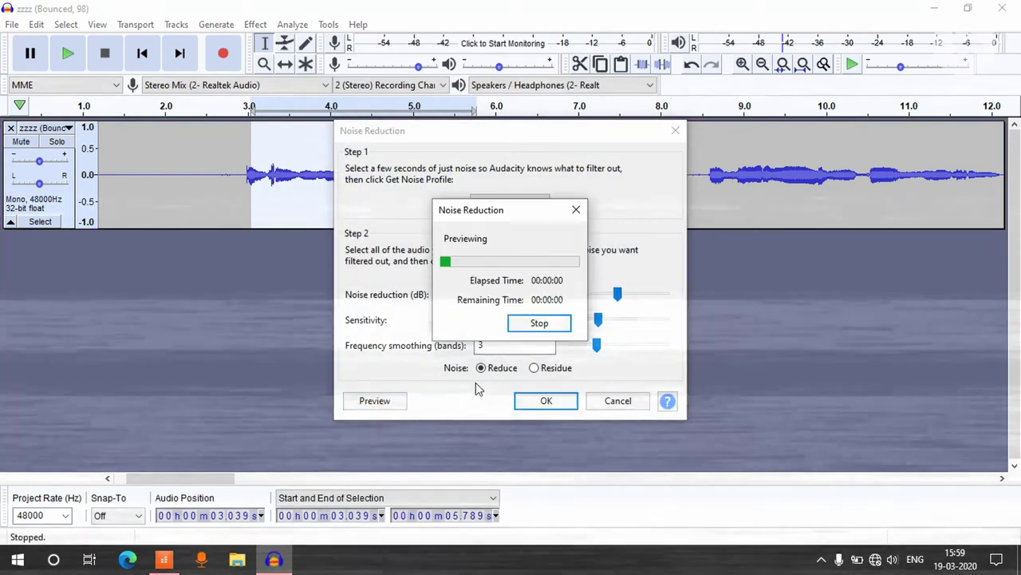
drag(604, 294, 616, 293)
drag(598, 319, 622, 321)
click(390, 401)
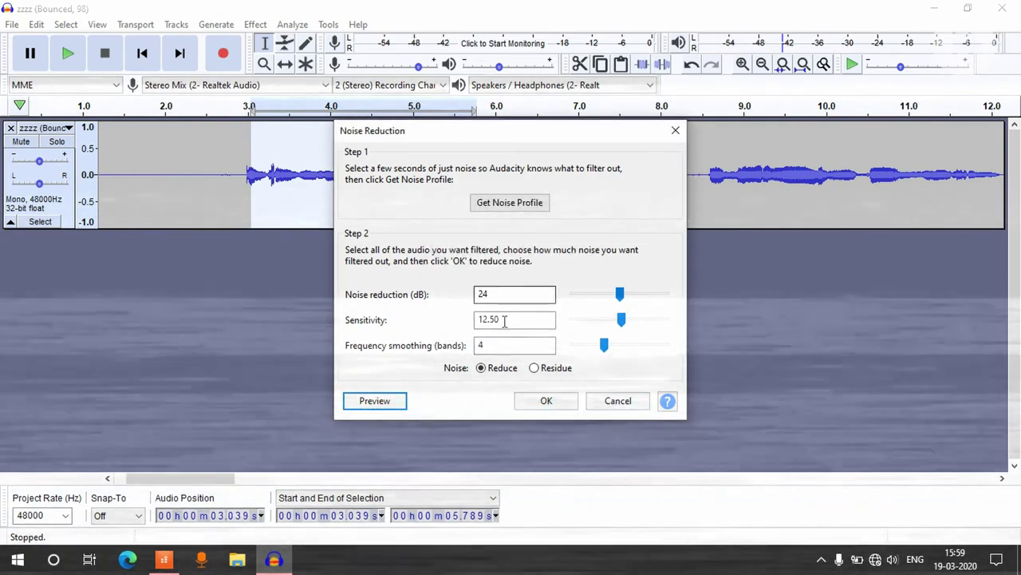
click(618, 401)
- Apply noise reduction at 24 dB, sensitivity 11, smoothing 3 to the whole track
key(ctrl+a)
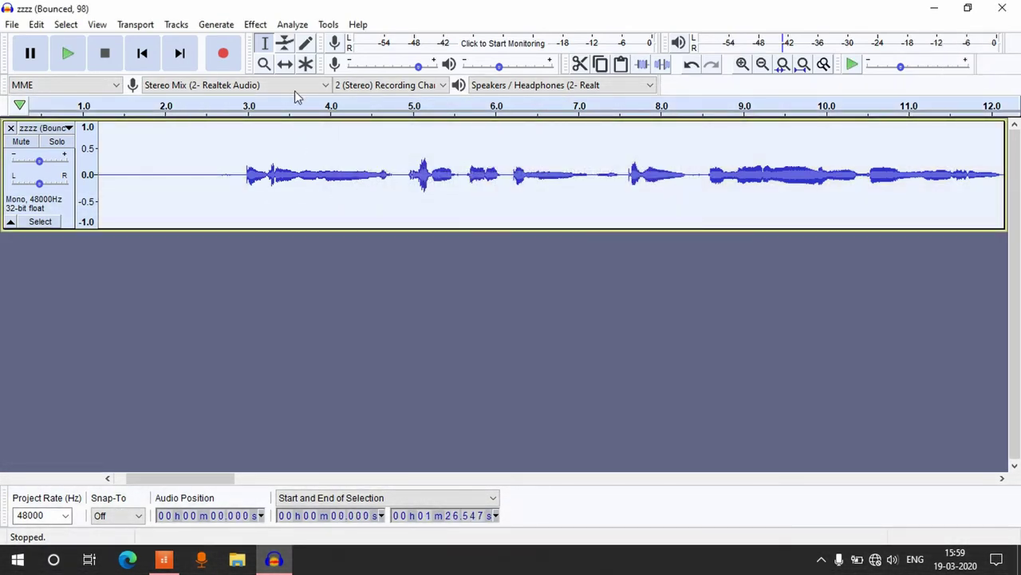
click(256, 24)
click(319, 314)
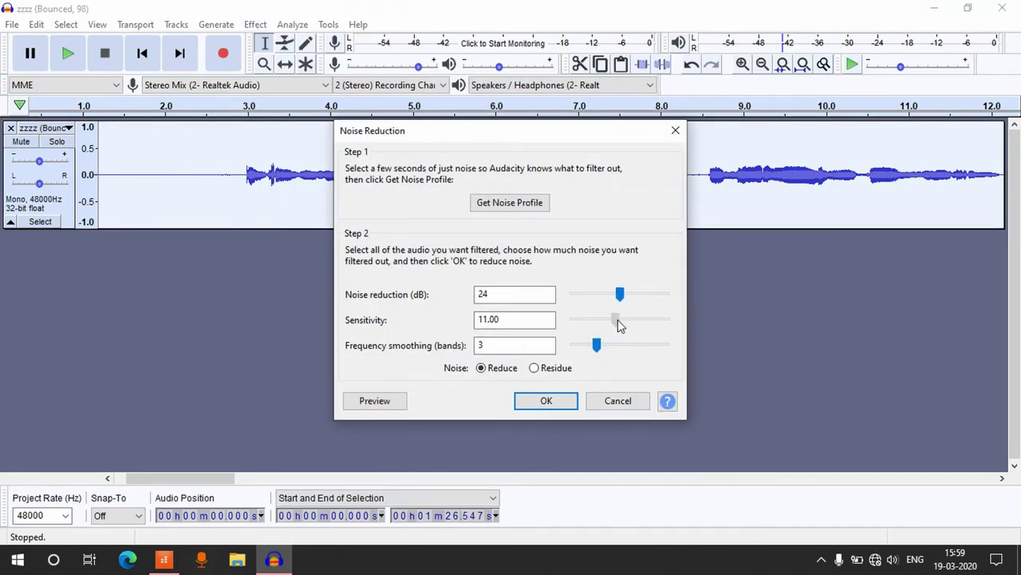
click(546, 401)
- Play back the cleaned track, jumping ahead to about 43 seconds
key(ctrl+f)
key(space)
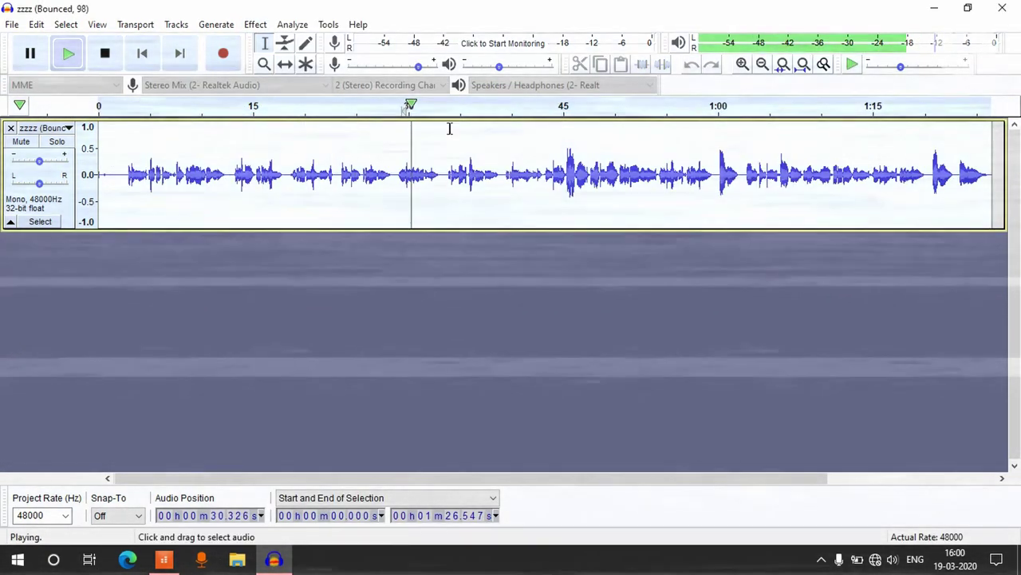
click(548, 175)
ctrl+scroll(547, 175, up, 3)
ctrl+scroll(547, 175, down, 4)
key(space)
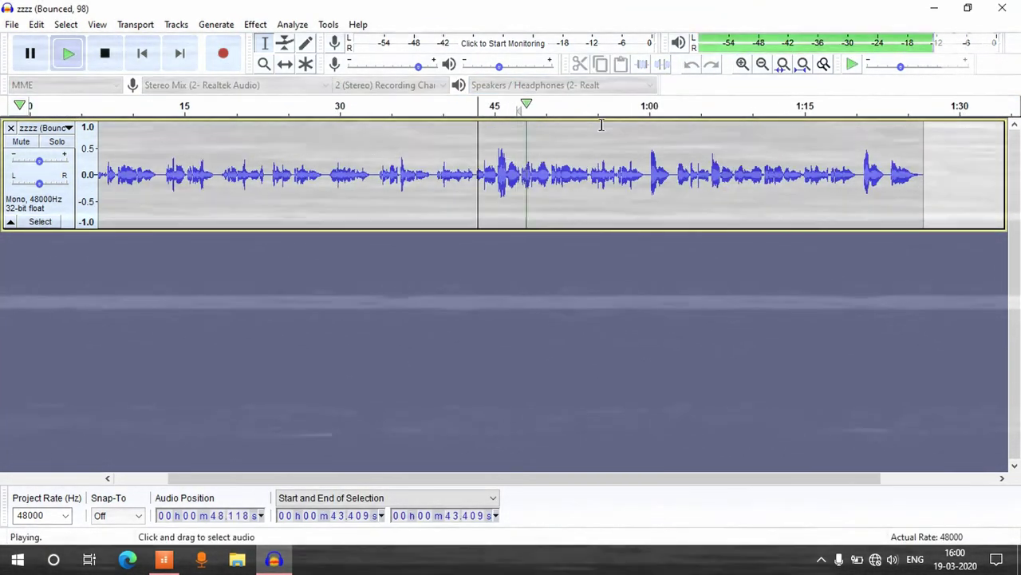
ctrl+scroll(677, 211, up, 1)
scroll(795, 207, right, 3)
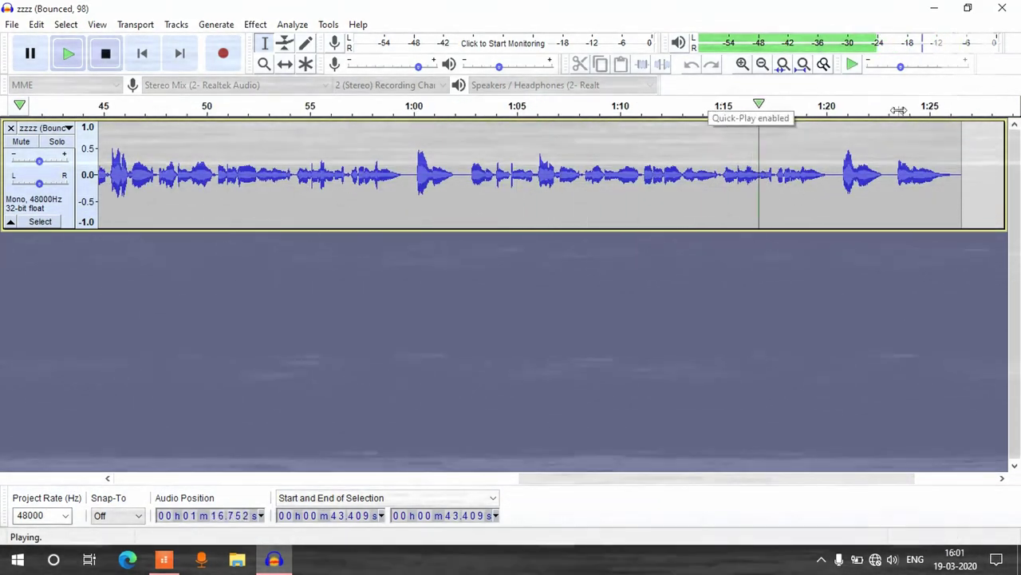
- Normalize the track to a -1.0 dB peak with DC offset removed and play from the start
click(256, 24)
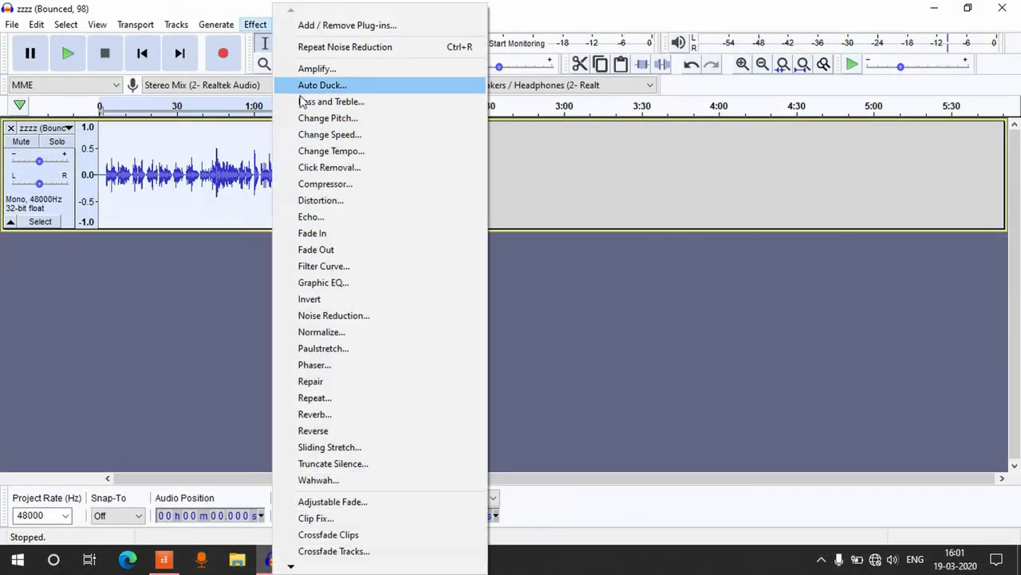
click(343, 332)
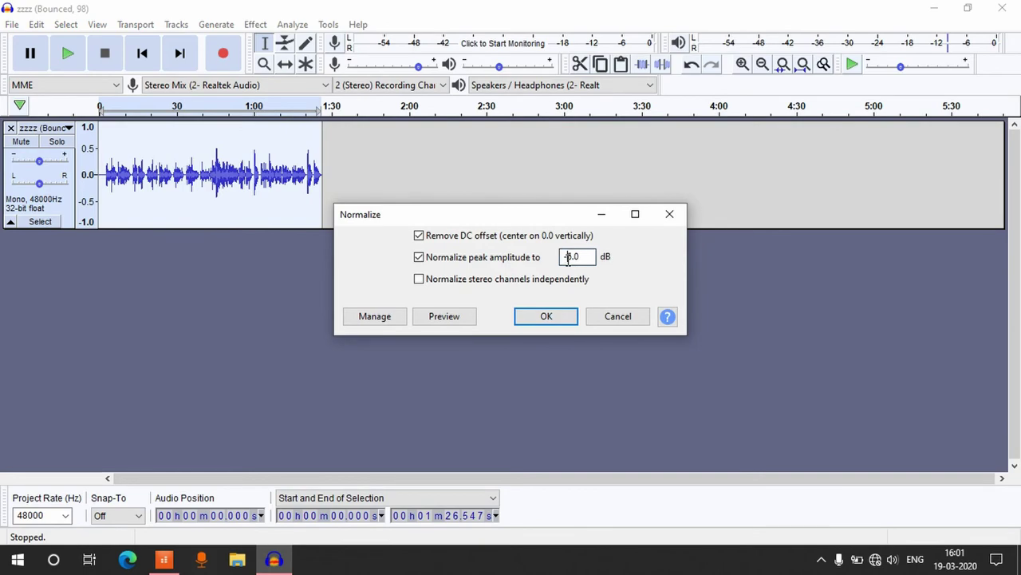
click(547, 316)
ctrl+scroll(101, 126, up, 3)
click(108, 112)
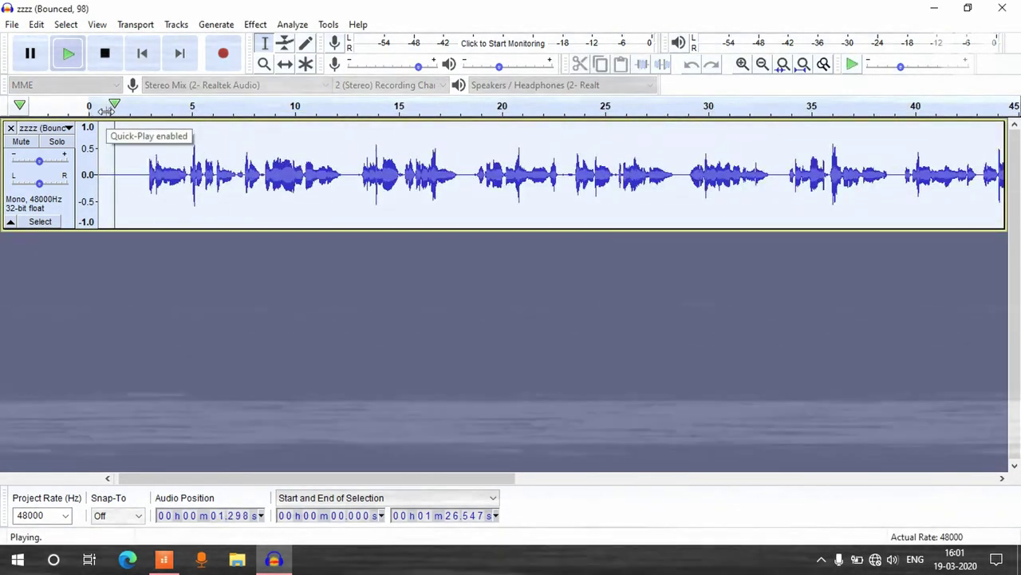
ctrl+scroll(160, 120, up, 3)
ctrl+scroll(171, 199, up, 4)
key(space)
- Audition the quiet stretch before the first phrase and the passages around 12 and 22.7 seconds
drag(180, 176, 367, 176)
click(167, 176)
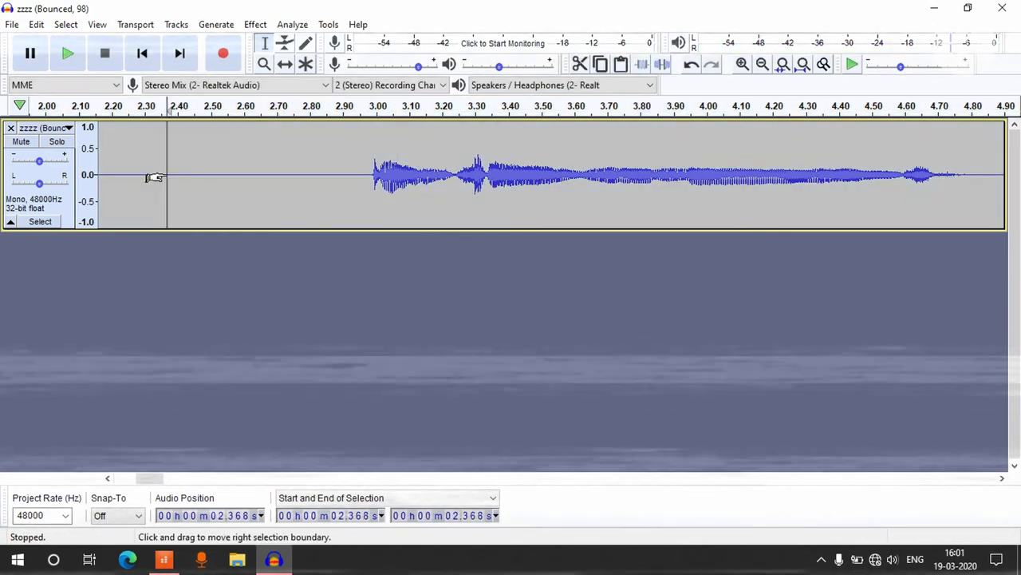
ctrl+scroll(424, 187, down, 4)
key(space)
click(351, 108)
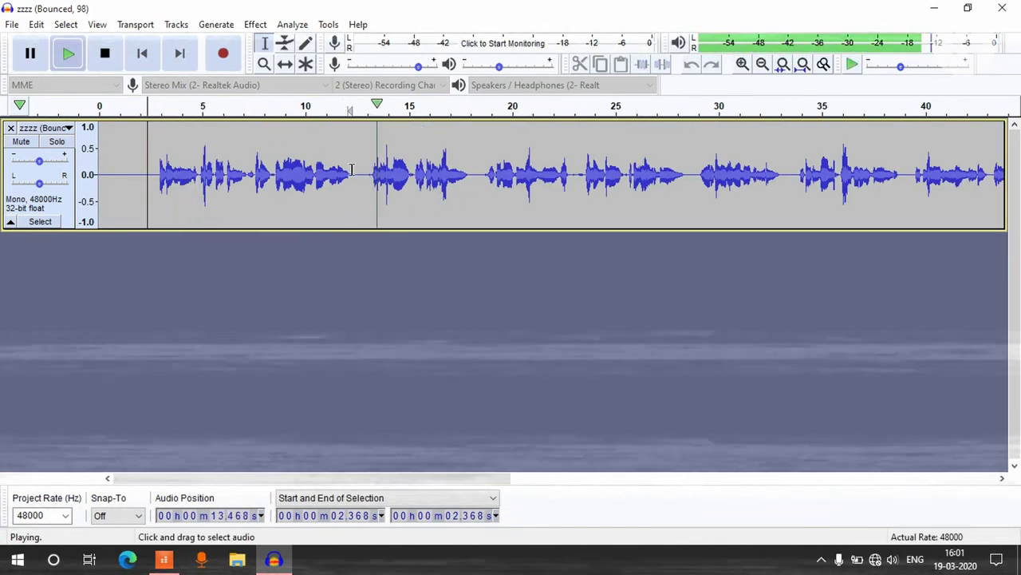
click(568, 108)
key(space)
- Zoom in on the tiny blip near 23 seconds, select it, then fit the whole track in view
ctrl+scroll(585, 209, up, 3)
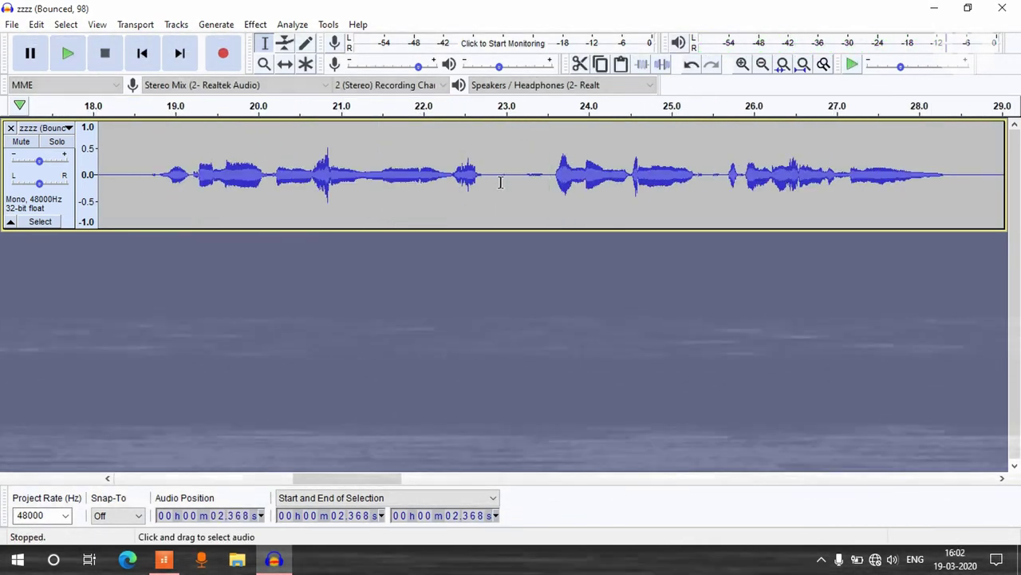
ctrl+scroll(506, 187, up, 2)
click(506, 187)
key(space)
drag(510, 186, 519, 186)
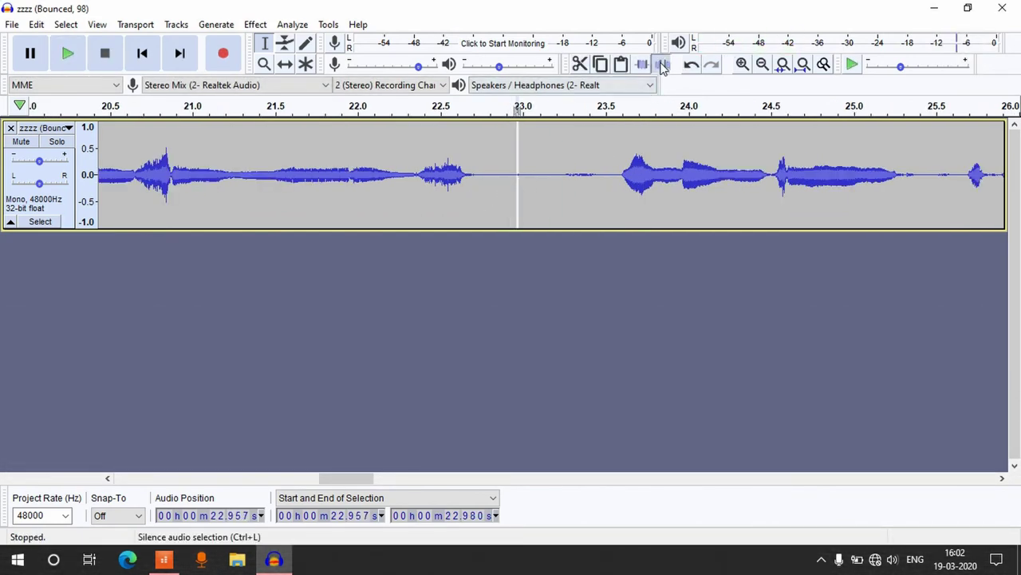
click(354, 184)
key(ctrl+f)
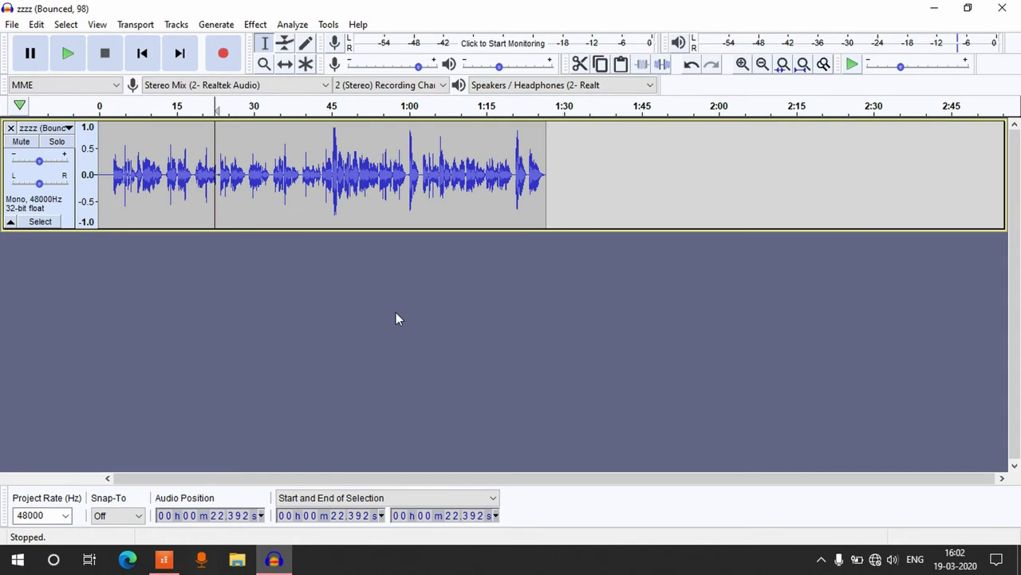
- Back in Cakewalk, set the Now time near the start of the zzzz vocal
click(12, 24)
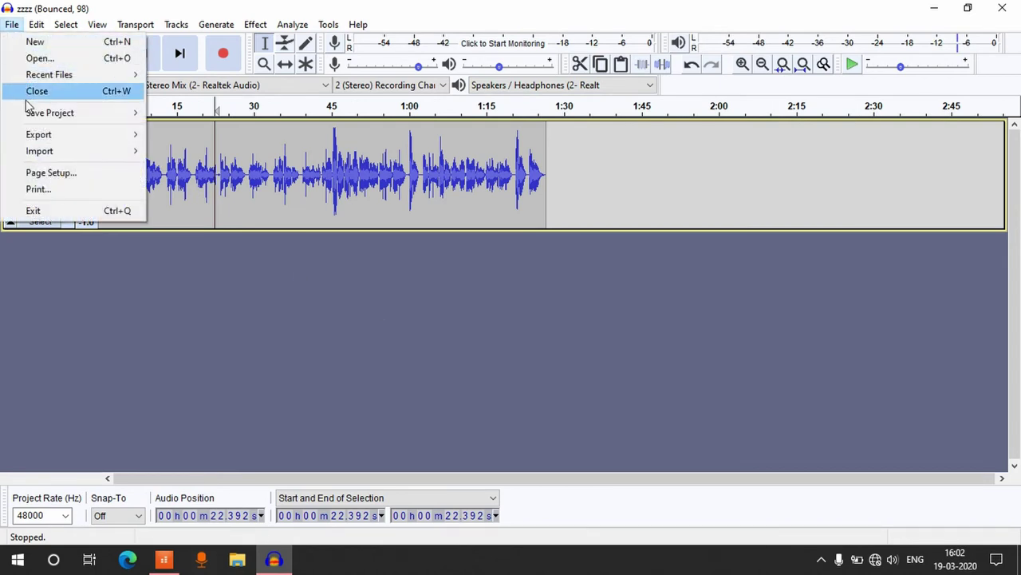
mouse_move(48, 134)
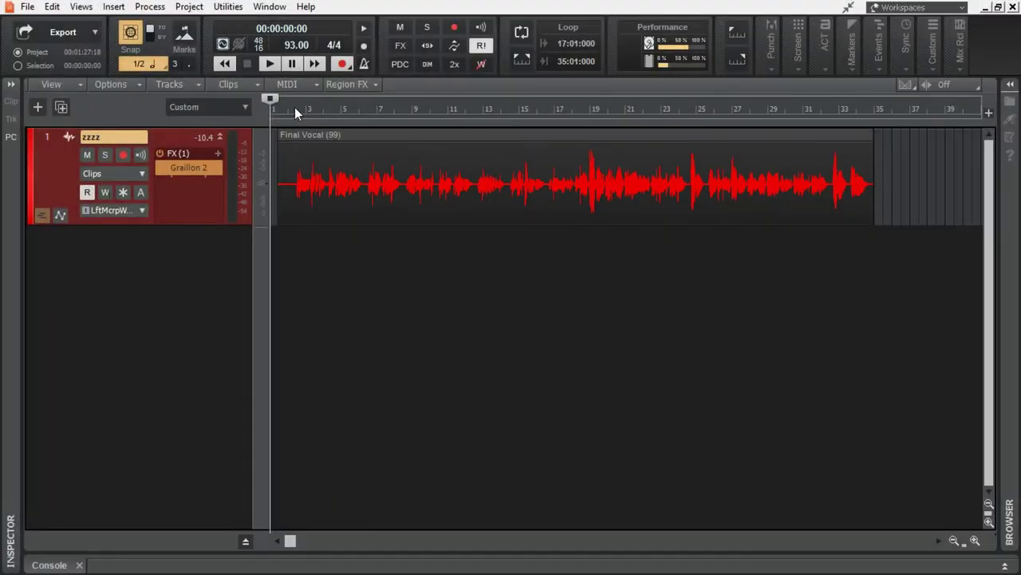
click(294, 107)
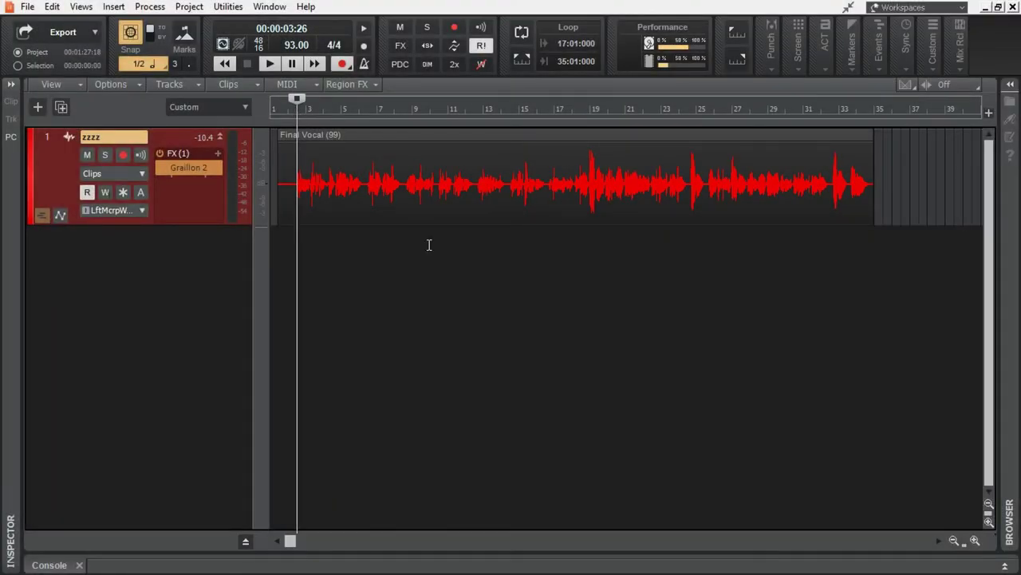
- Add DD DeEsser after Graillon 2 and lower its threshold to -30 dB while playing
key(b)
text(des)
key(BackSpace)
text(e)
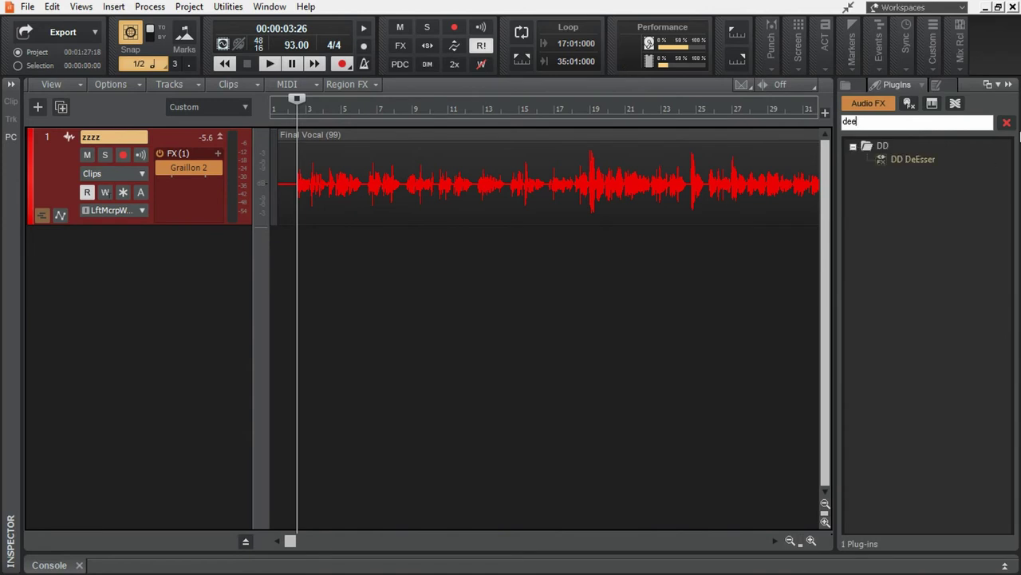
drag(914, 159, 188, 185)
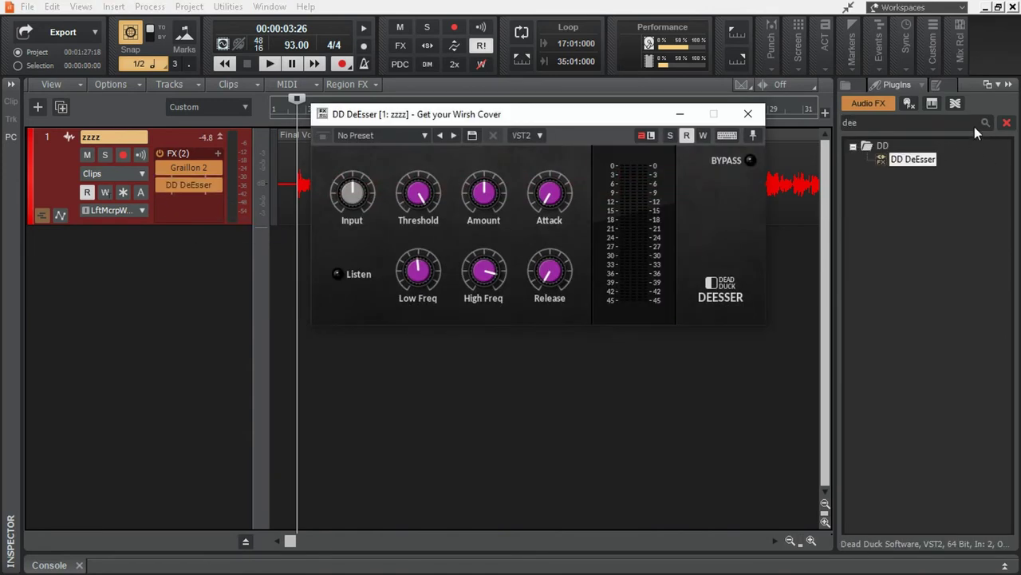
key(space)
drag(418, 192, 421, 249)
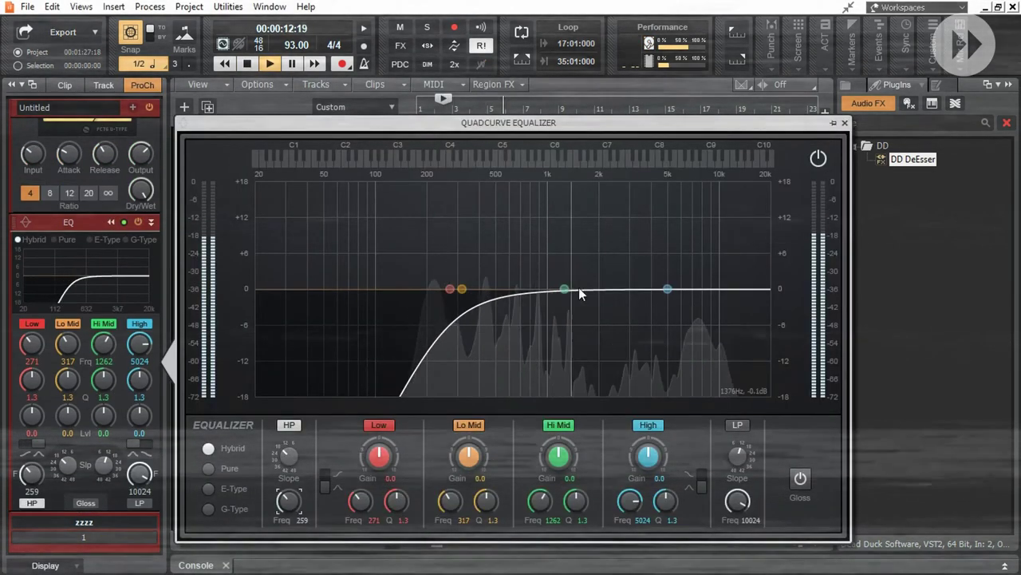
- In the QuadCurve EQ, reshape the low band, lift the low-mid and set the high-pass near 247 Hz
drag(564, 289, 699, 315)
drag(667, 289, 768, 265)
mouse_move(462, 289)
mouse_down()
mouse_move(628, 277)
mouse_move(477, 279)
mouse_up()
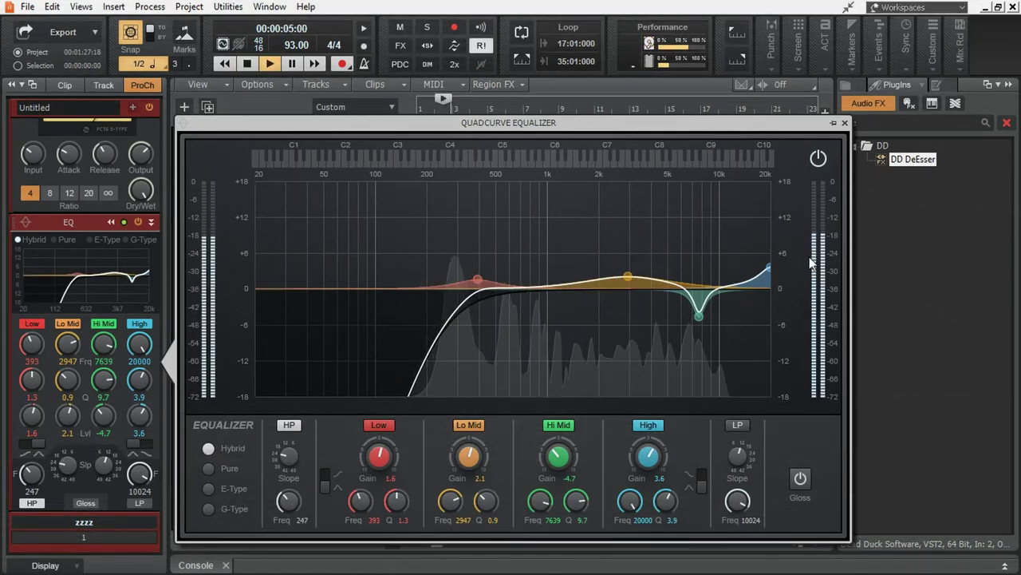
- Bypass and re-enable the QuadCurve EQ to compare, then close its window
click(815, 163)
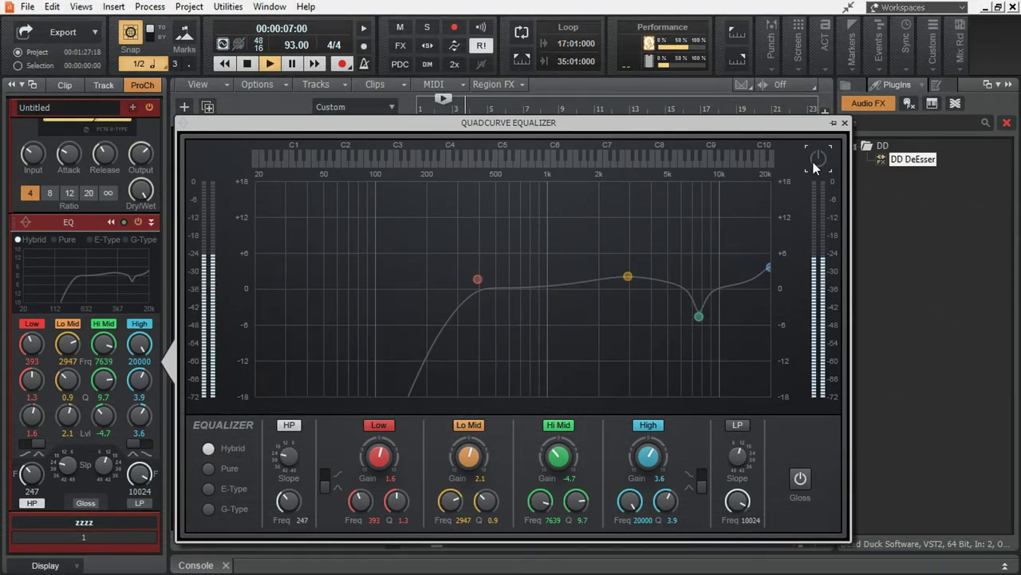
click(814, 163)
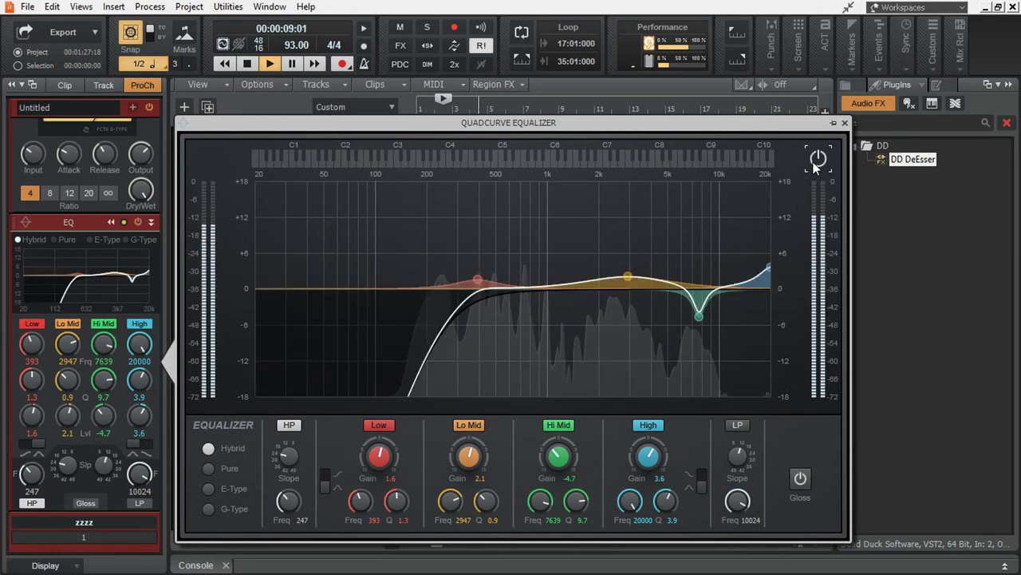
click(845, 124)
scroll(139, 124, up, 2)
scroll(147, 187, down, 2)
scroll(147, 187, down, 3)
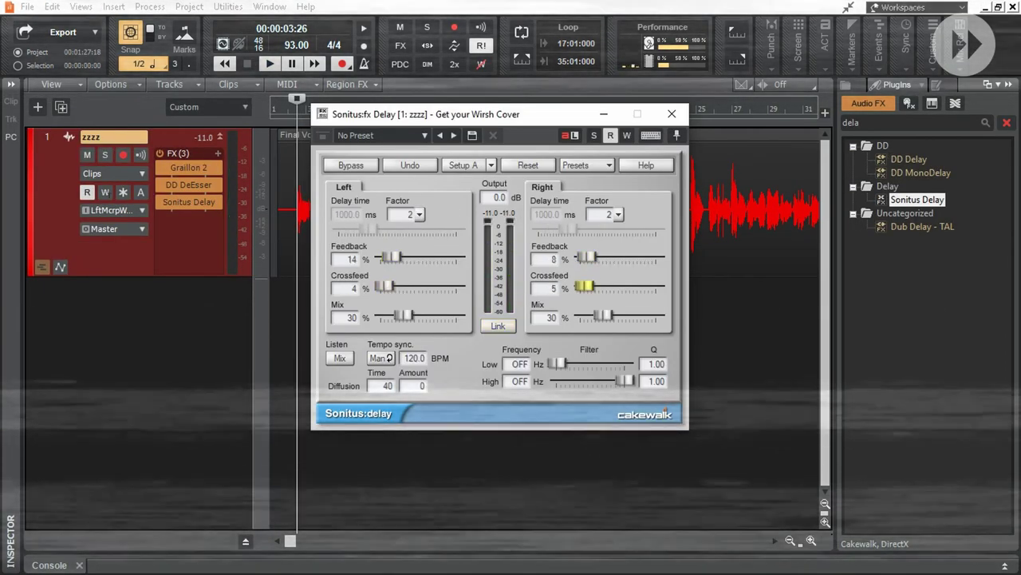
- Sync Sonitus Delay to 93 BPM, keeping the left delay factor at 2
click(406, 214)
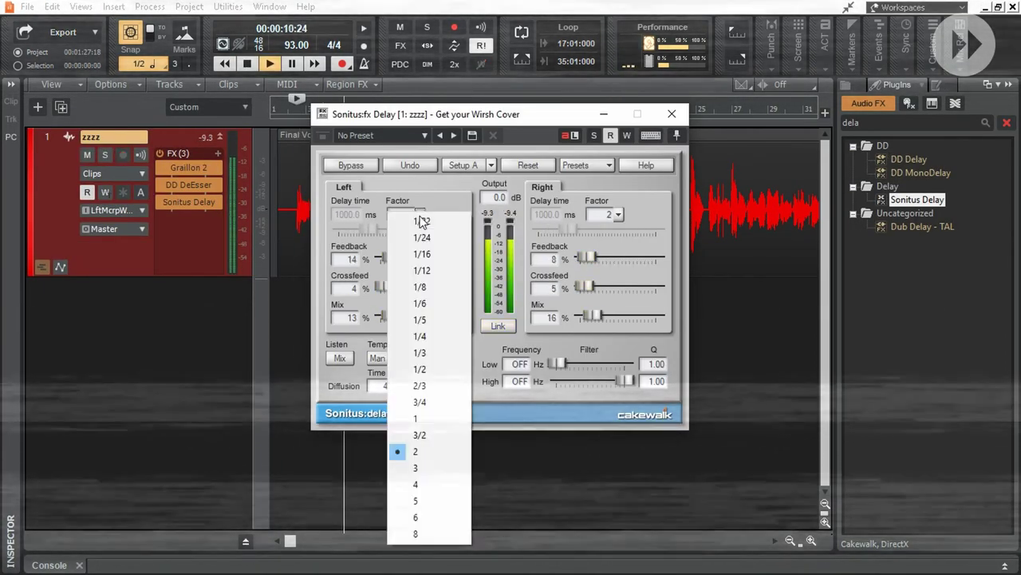
click(420, 476)
double_click(414, 357)
text(93)
key(Return)
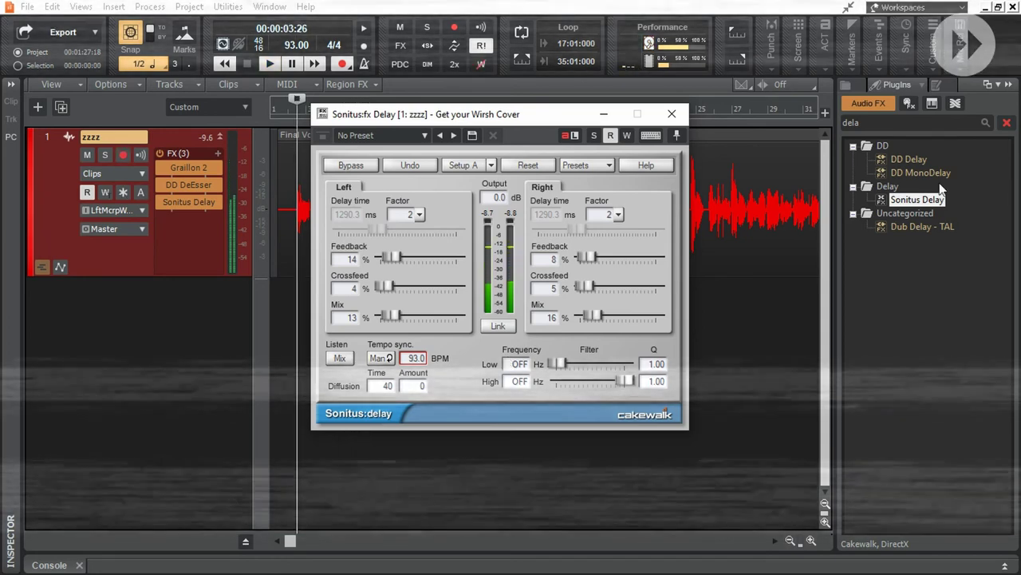
- Add TAL Reverb 4 to the vocal, set its modulation amount to about 36.7%, and close it
text(reverb)
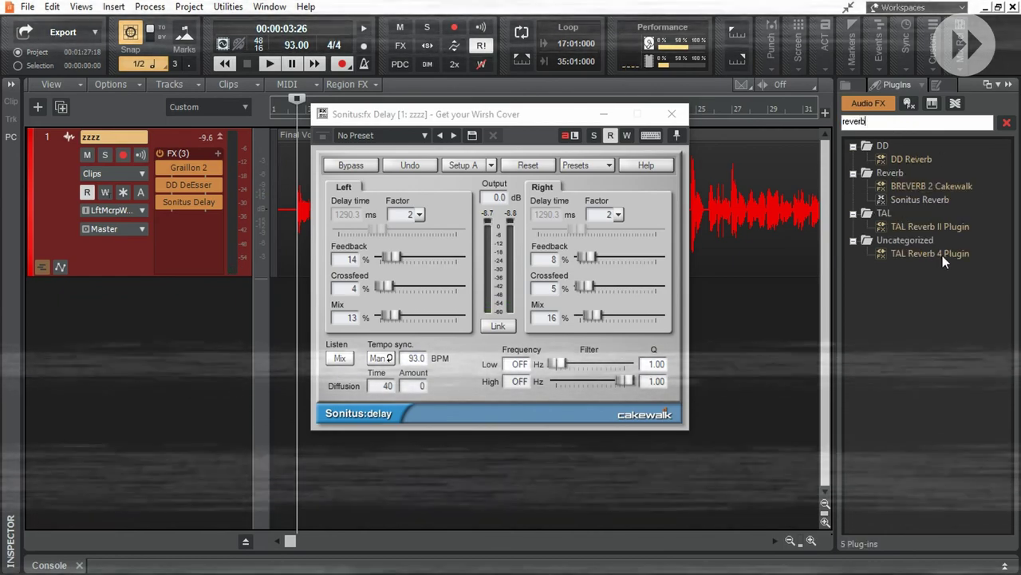
double_click(931, 253)
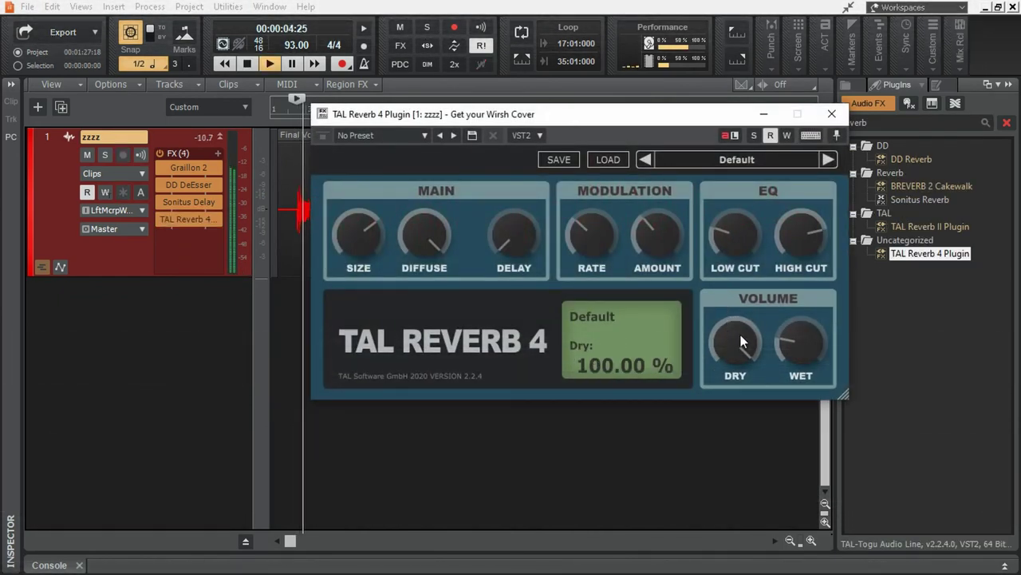
mouse_move(642, 243)
mouse_move(656, 232)
mouse_down()
mouse_move(656, 221)
mouse_move(656, 240)
mouse_up()
mouse_move(727, 235)
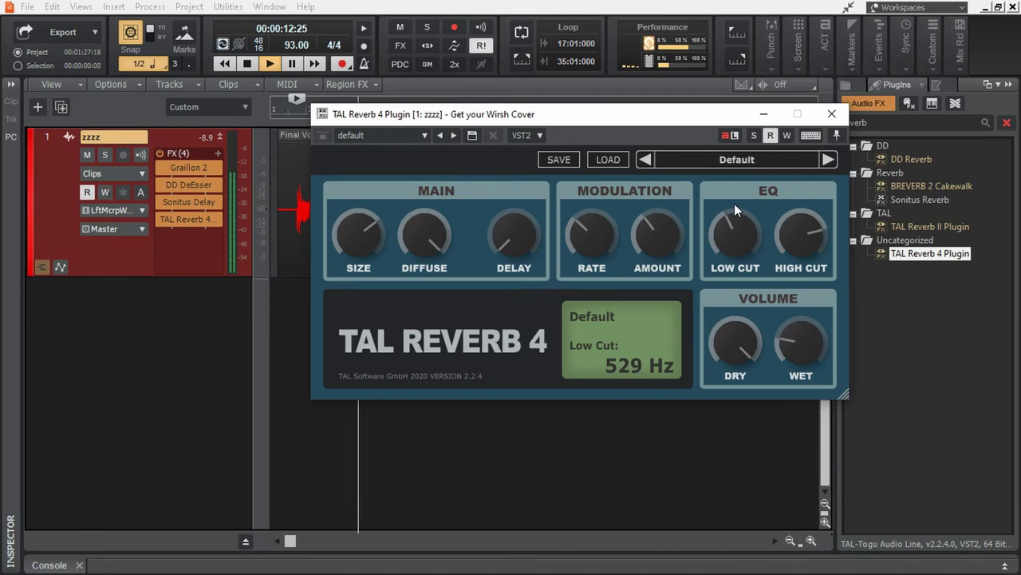
click(832, 114)
click(910, 122)
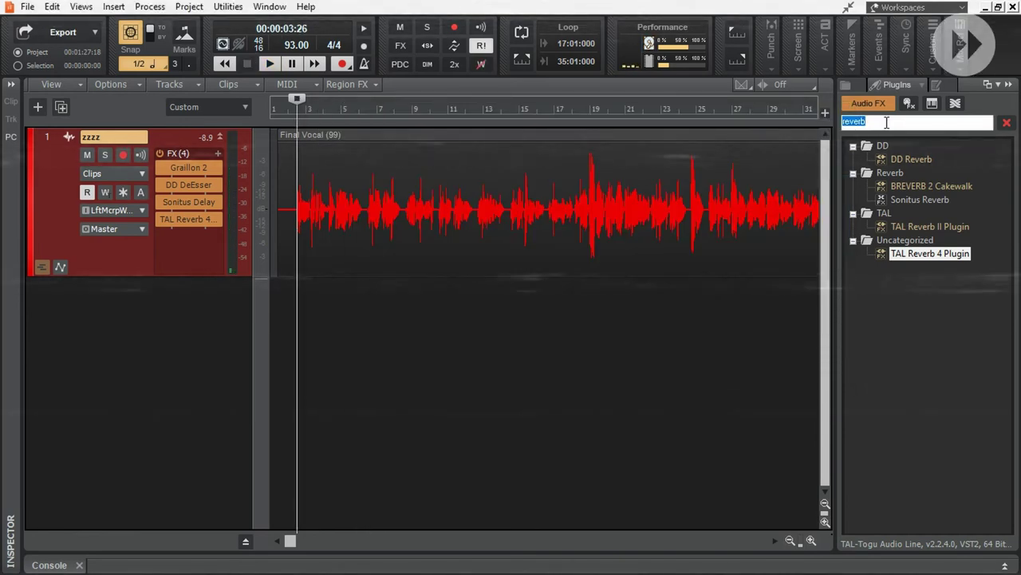
- Add TDR Nova to the vocal and enable its high-pass filter at about 217 Hz
text(nova)
drag(917, 146, 188, 236)
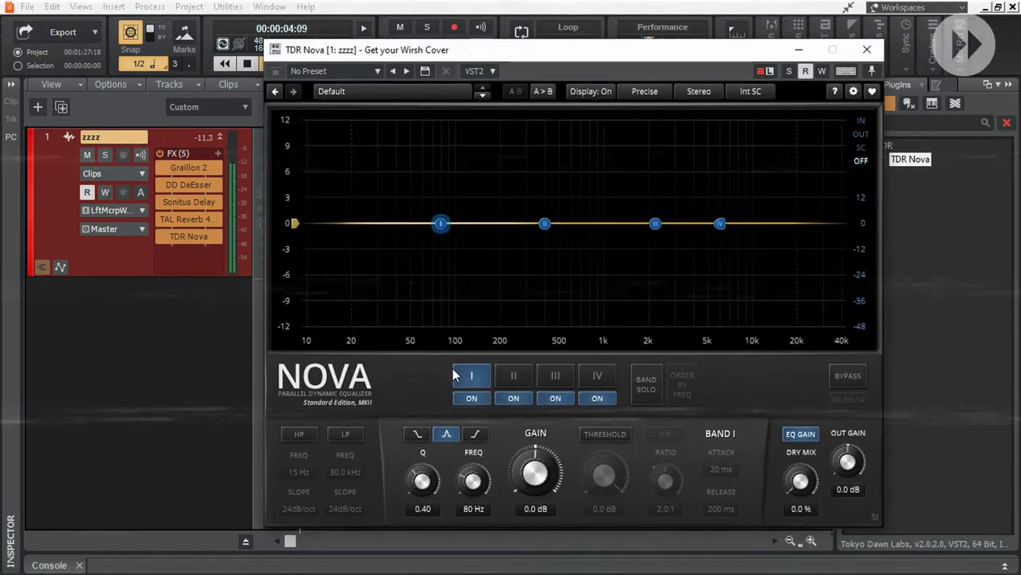
click(299, 433)
drag(330, 223, 497, 223)
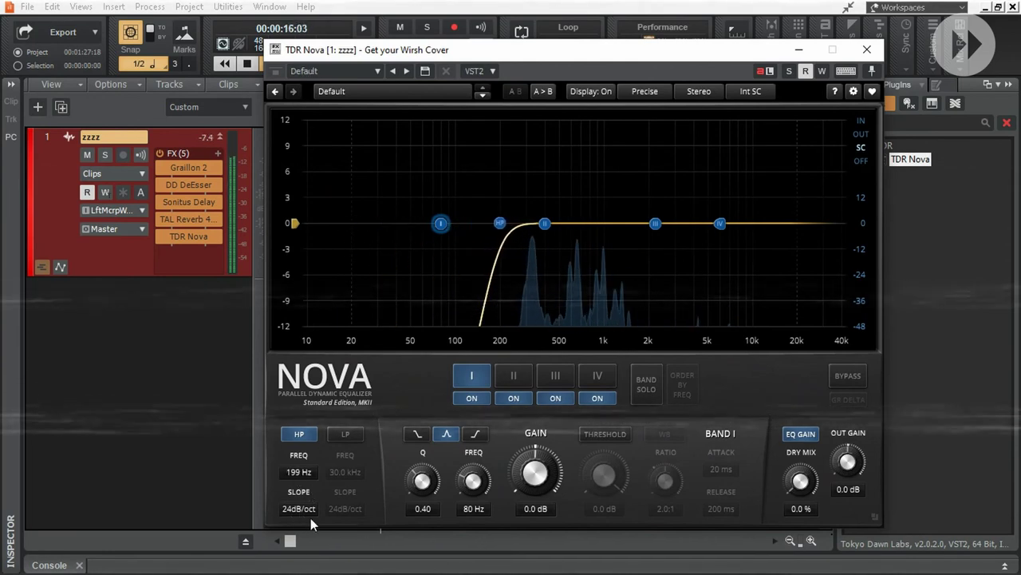
scroll(499, 224, down, 1)
click(302, 432)
click(303, 432)
scroll(304, 472, up, 1)
scroll(303, 471, up, 1)
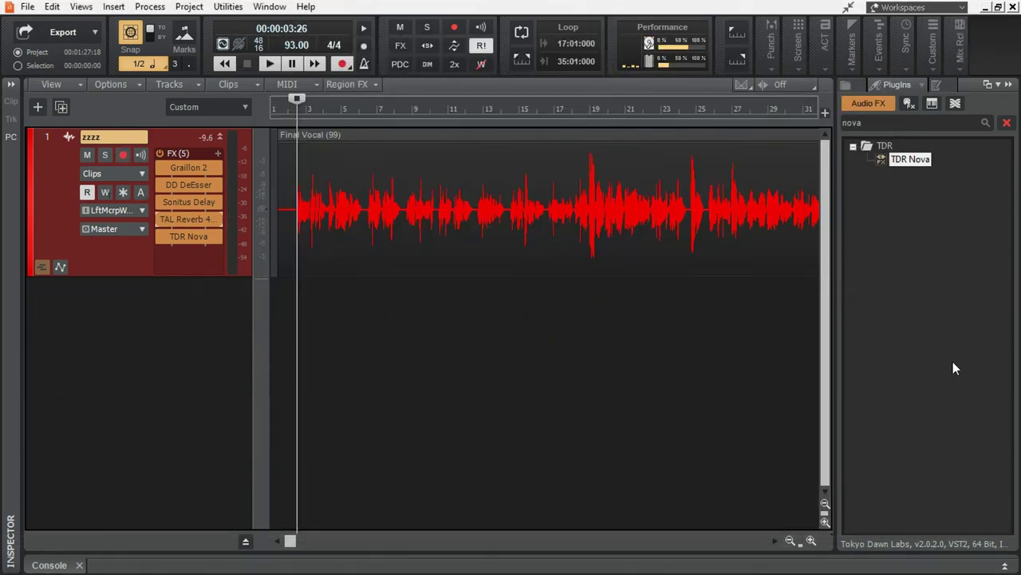
- Play the vocal to audition the effect chain, then collapse the plugin browser
key(space)
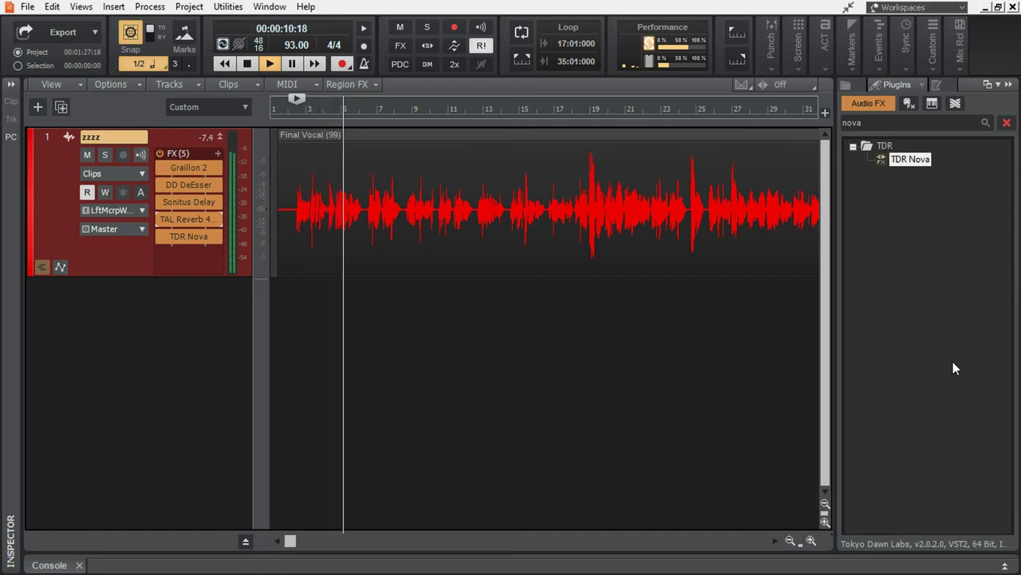
key(space)
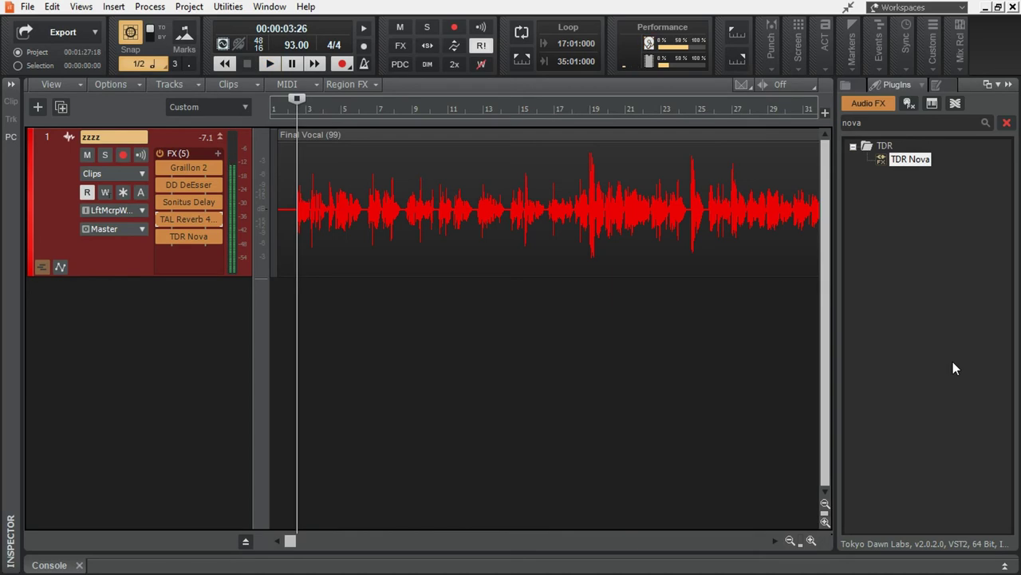
click(1009, 85)
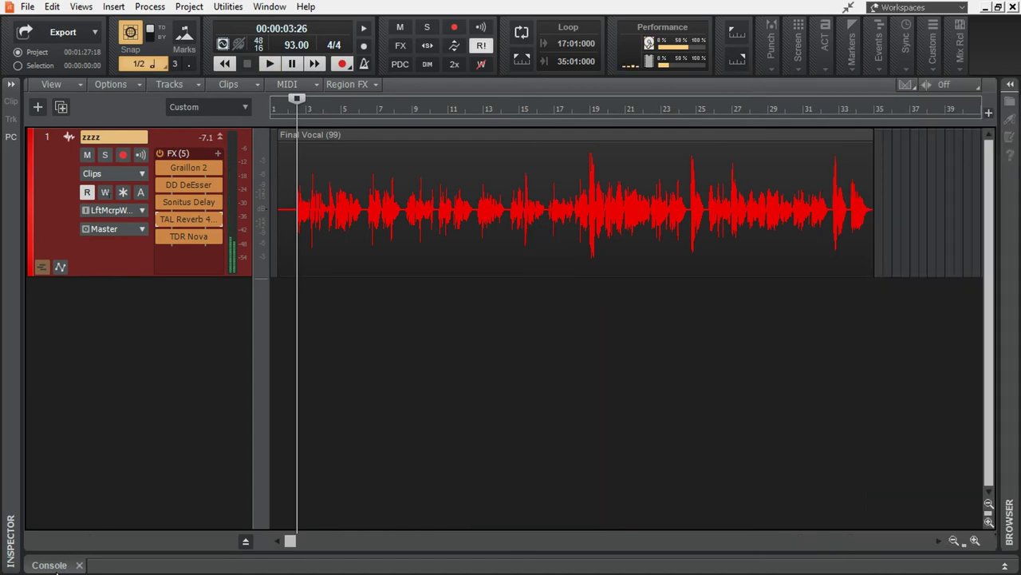
- In the Console, insert a new stereo bus and name it 'Vocal effect bus'
click(50, 565)
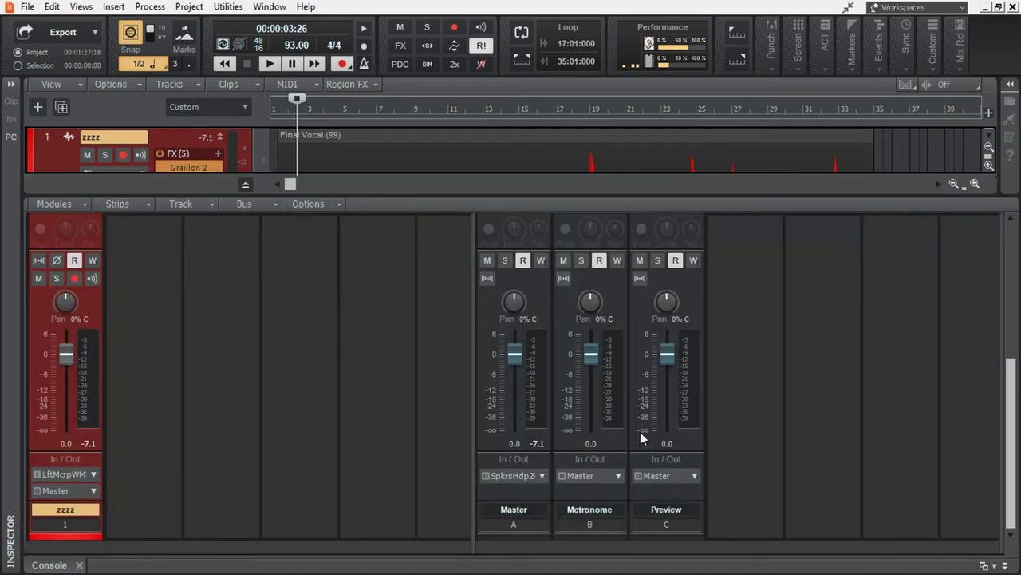
right_click(768, 361)
click(790, 367)
double_click(764, 509)
text(V)
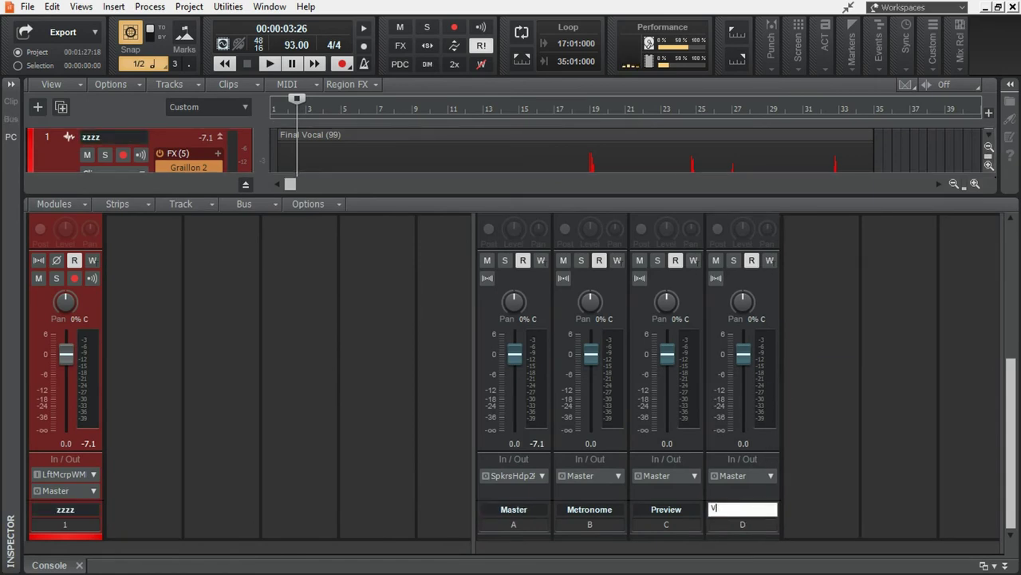
text(ocal effect bus)
key(Return)
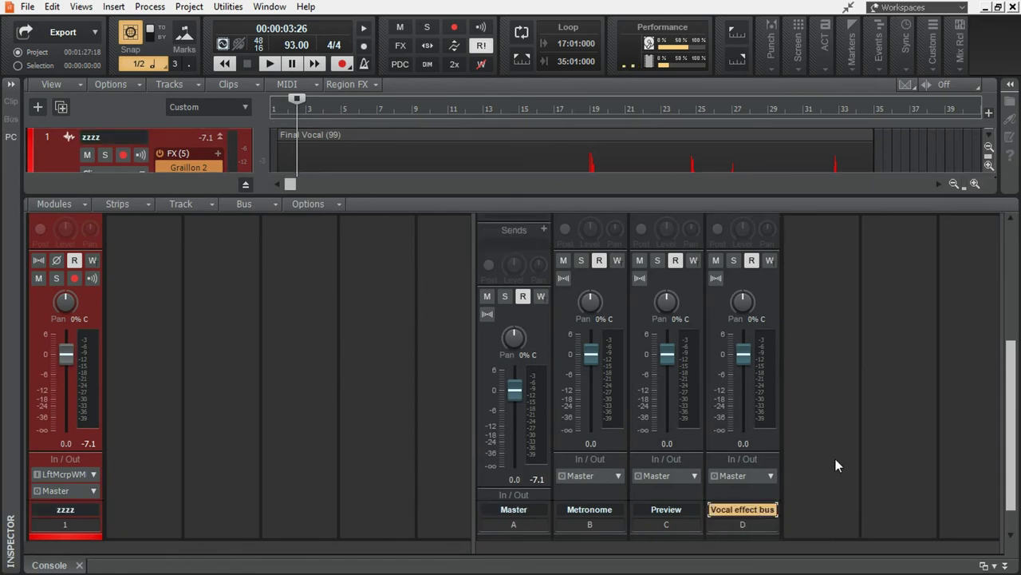
- Move Sonitus Delay from zzzz onto the new bus and add a zzzz send to it
scroll(837, 465, up, 5)
mouse_move(63, 396)
mouse_down()
mouse_move(722, 370)
mouse_move(733, 405)
mouse_up()
scroll(208, 406, down, 4)
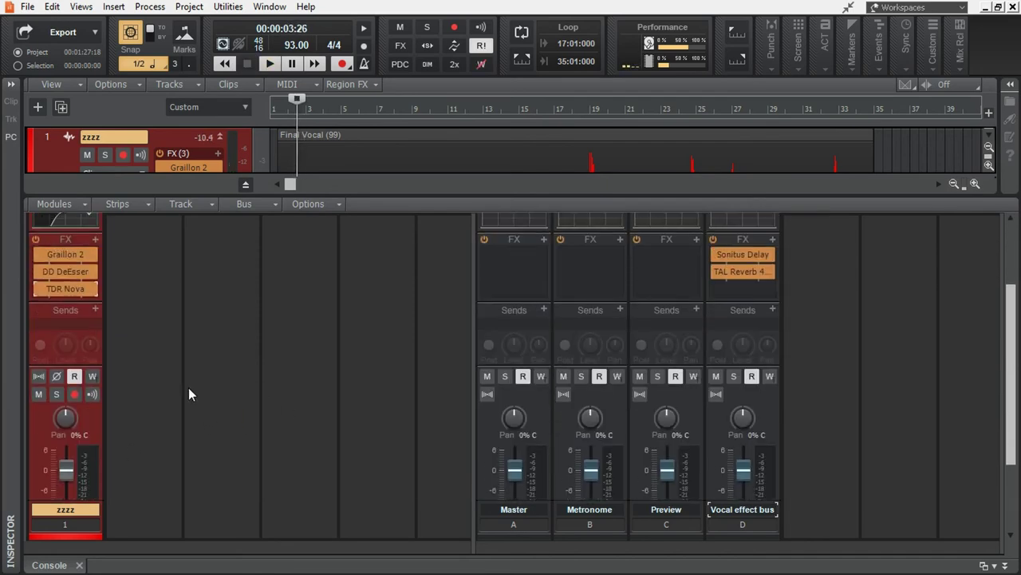
click(95, 309)
click(139, 401)
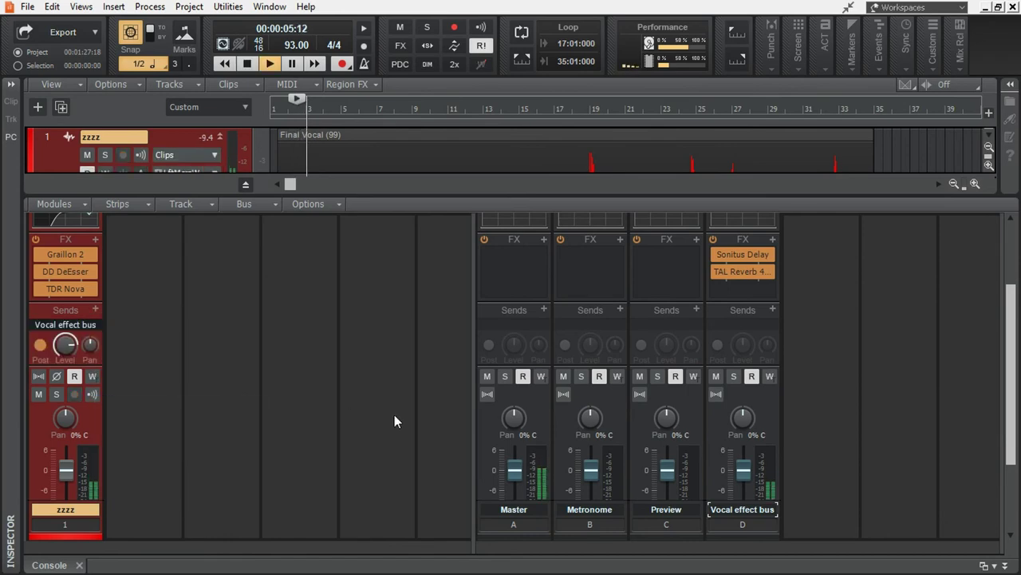
key(space)
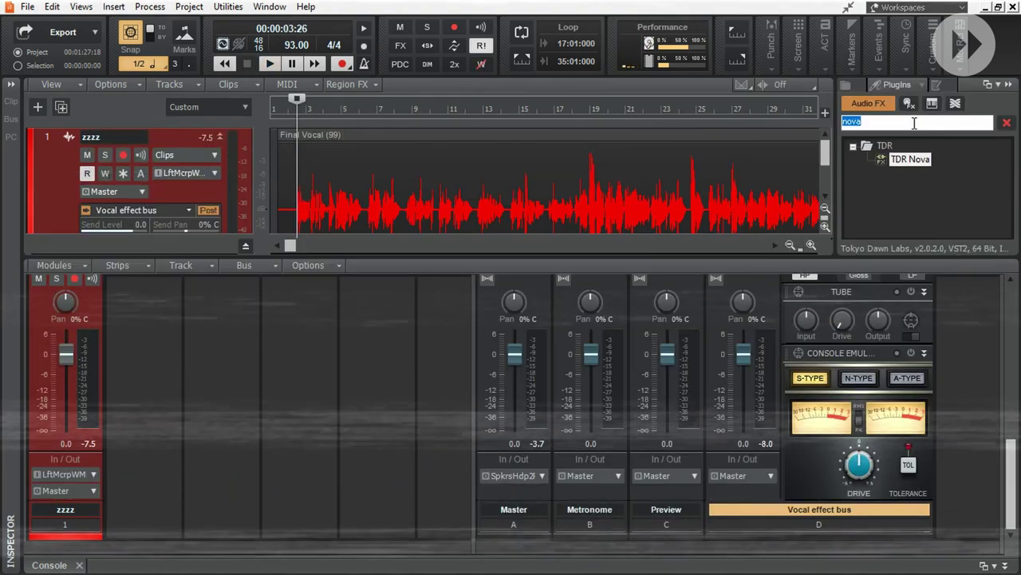
- Add Sonitus Compressor to the Vocal effect bus, sidechained by a zzzz send
text(compre)
drag(930, 172, 738, 353)
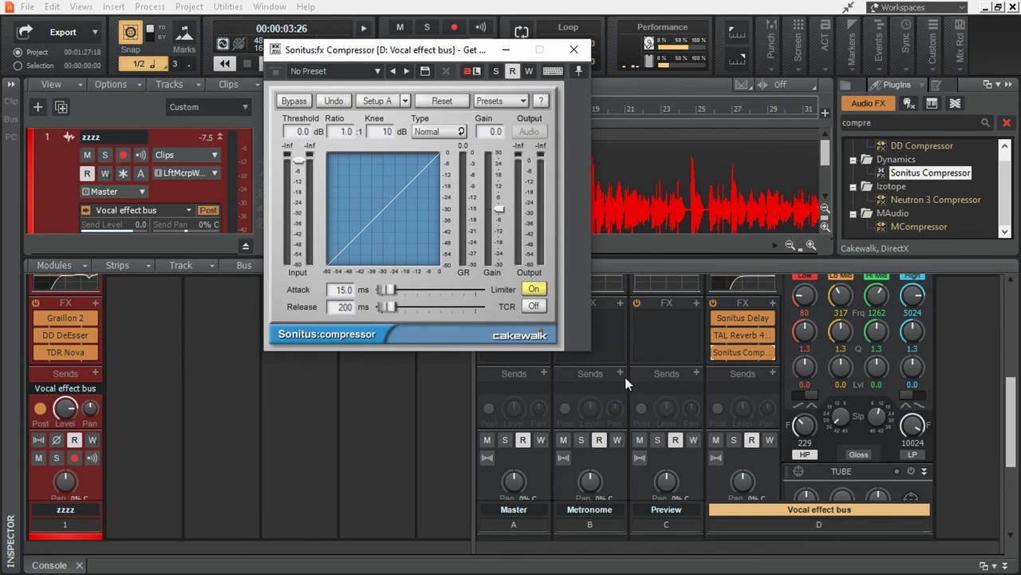
click(92, 376)
click(231, 287)
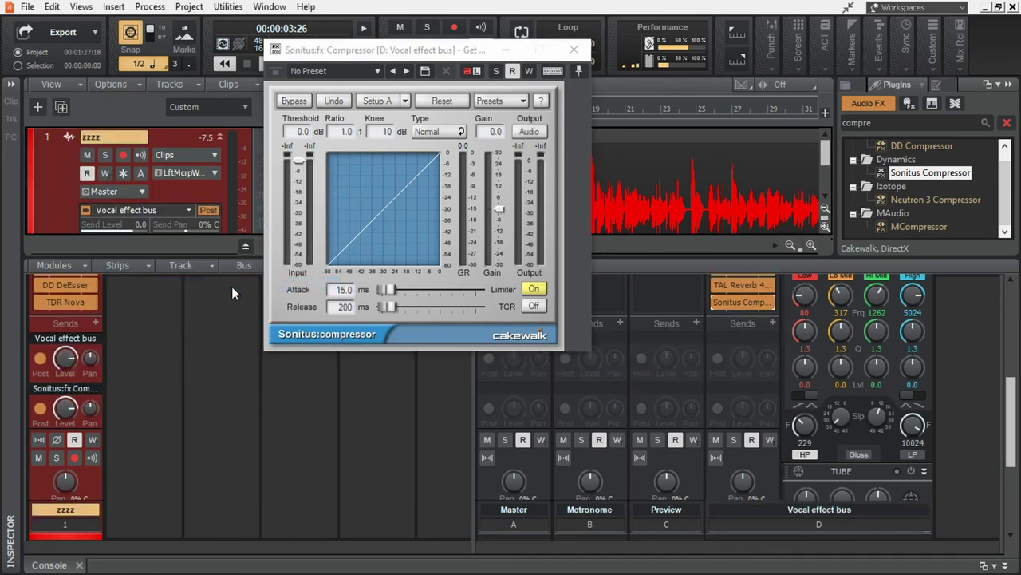
- Set the compressor attack to 11.8 ms and threshold to -28.9 dB while listening
drag(299, 160, 299, 173)
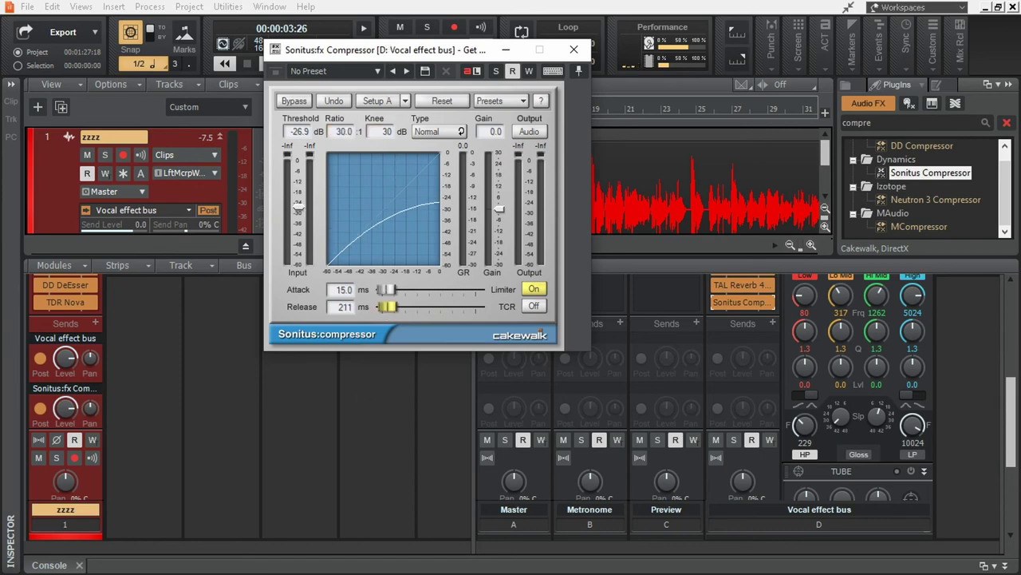
key(space)
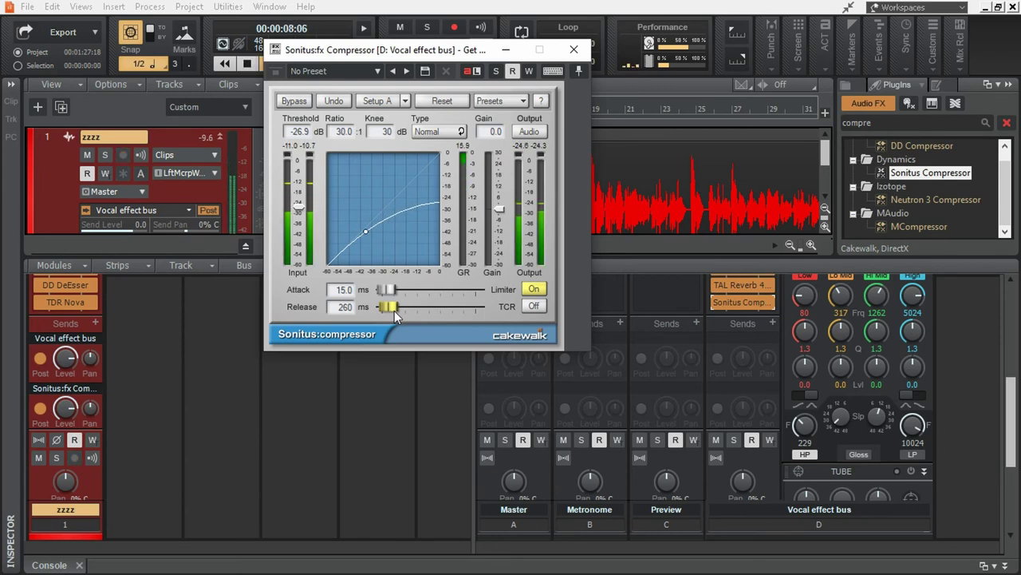
drag(384, 290, 397, 305)
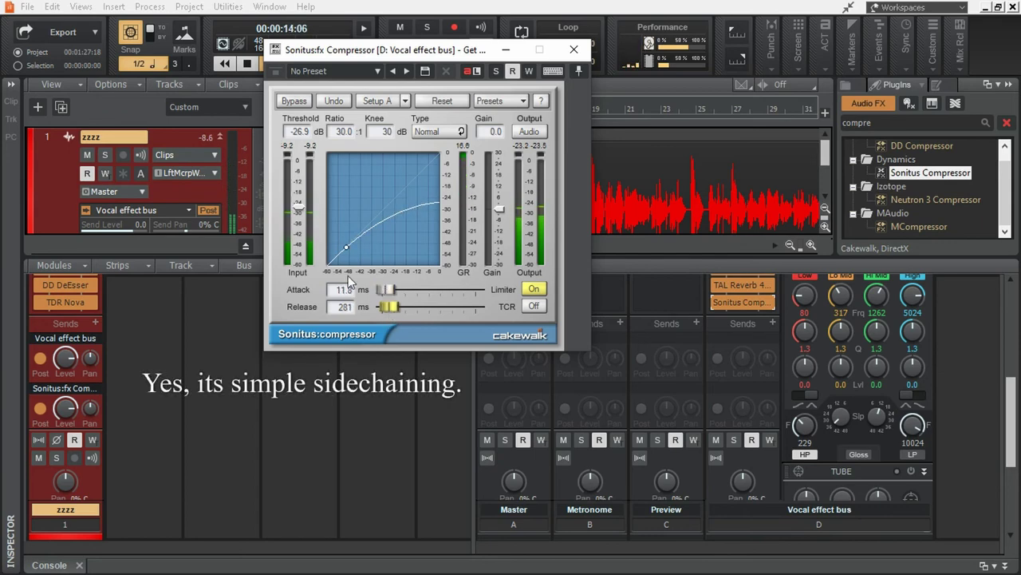
drag(297, 206, 297, 211)
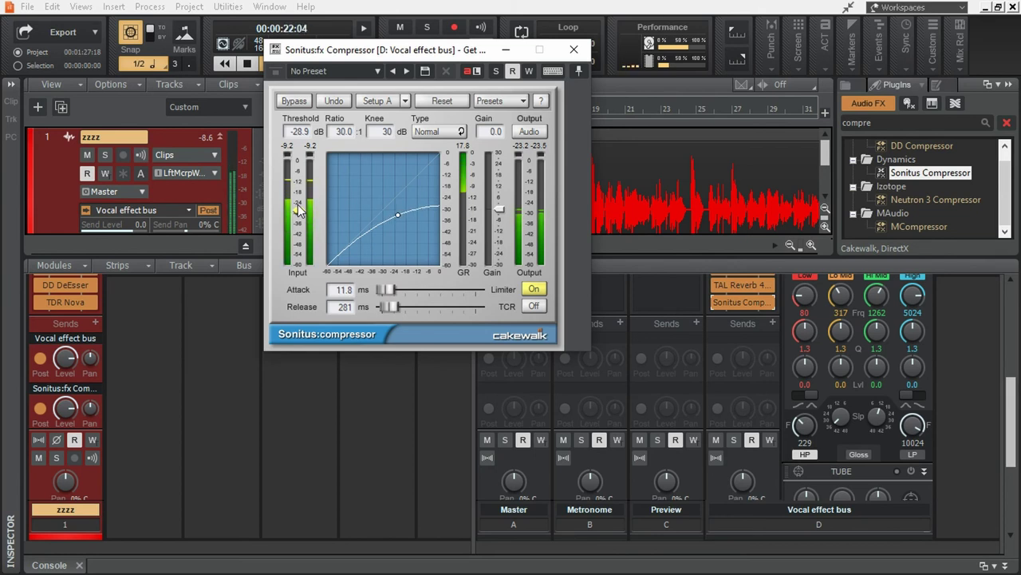
click(572, 51)
key(space)
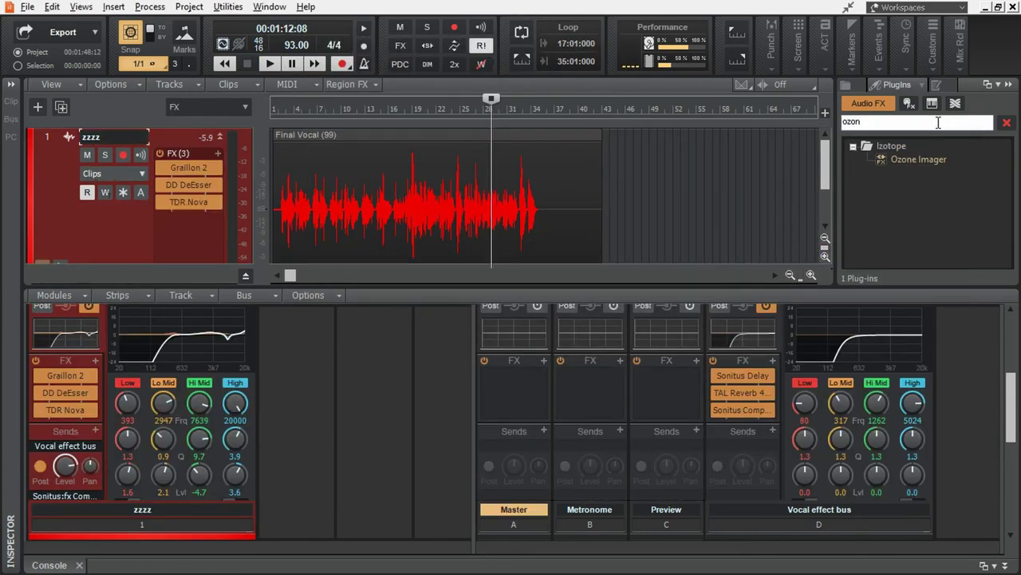
- Add Ozone Imager to the Vocal effect bus and copy TAL Reverb 4 onto zzzz
drag(918, 159, 734, 417)
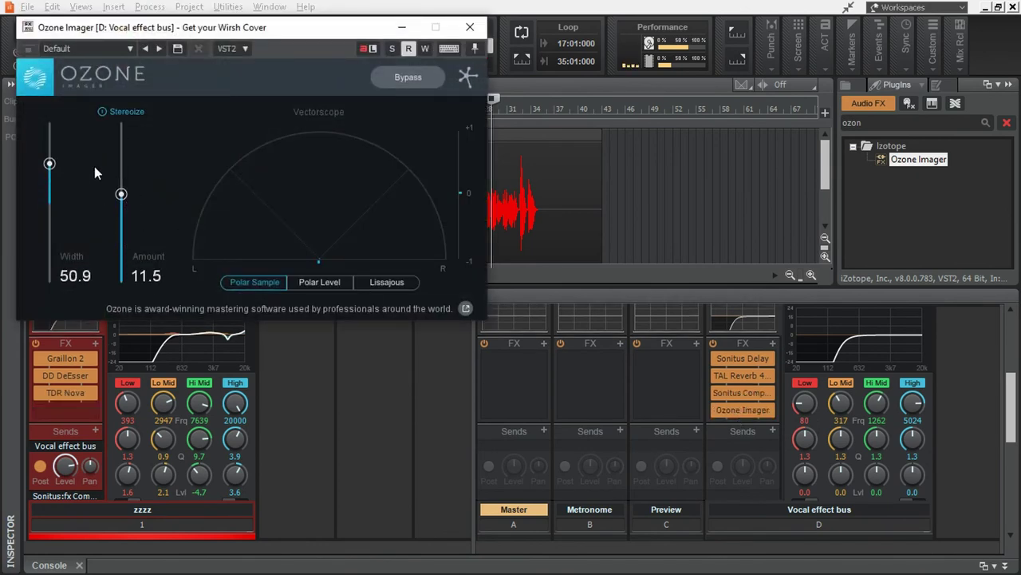
click(470, 27)
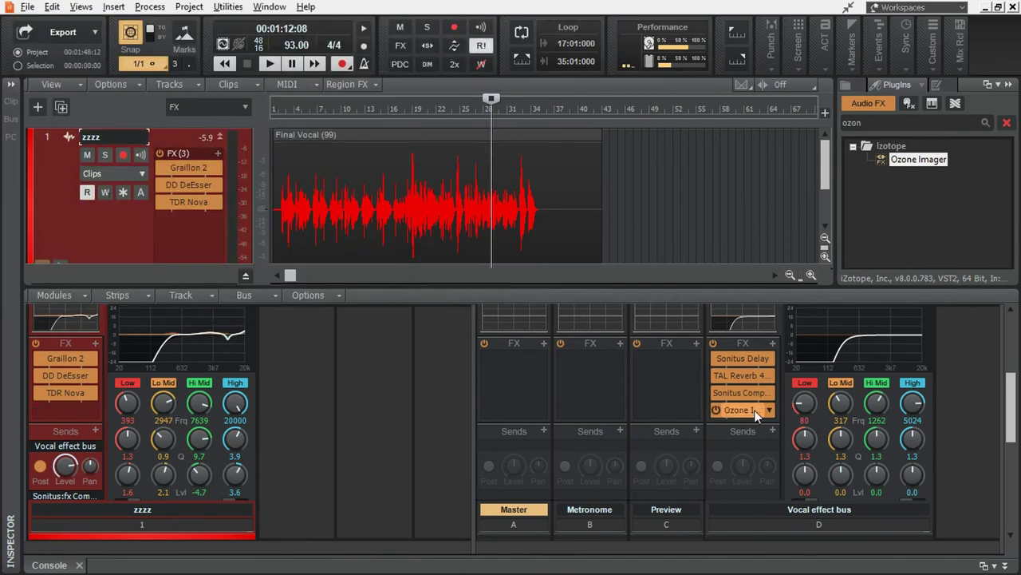
drag(746, 375, 78, 393)
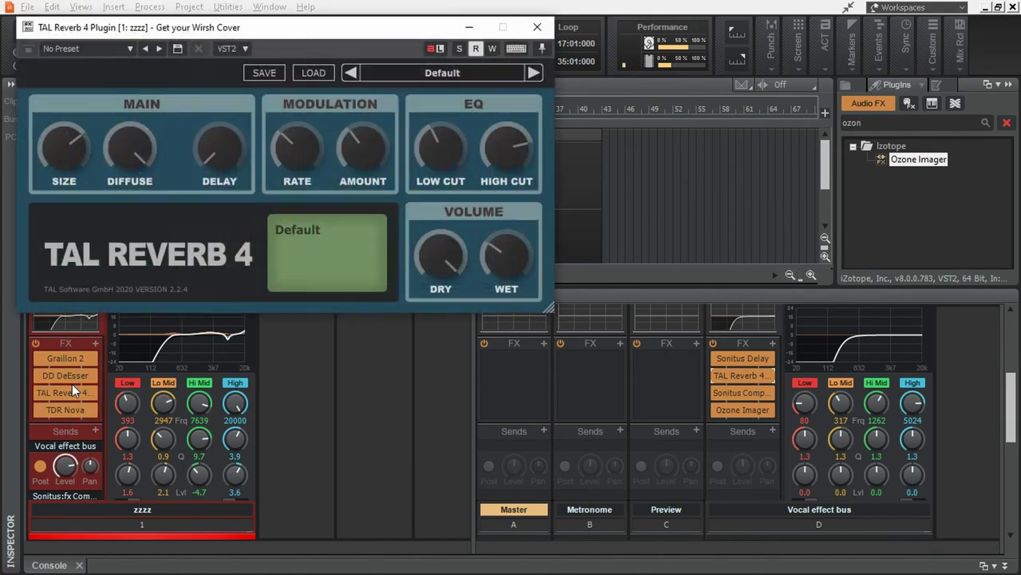
- Raise the zzzz reverb copy's low cut to 1204 Hz and boost its wet level
drag(442, 153, 443, 131)
drag(504, 239, 503, 232)
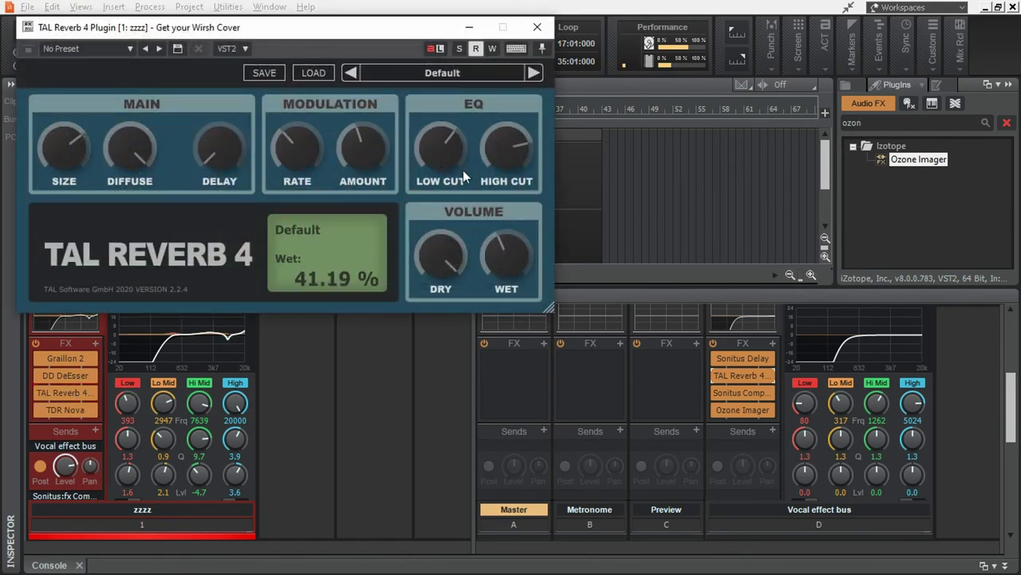
click(537, 27)
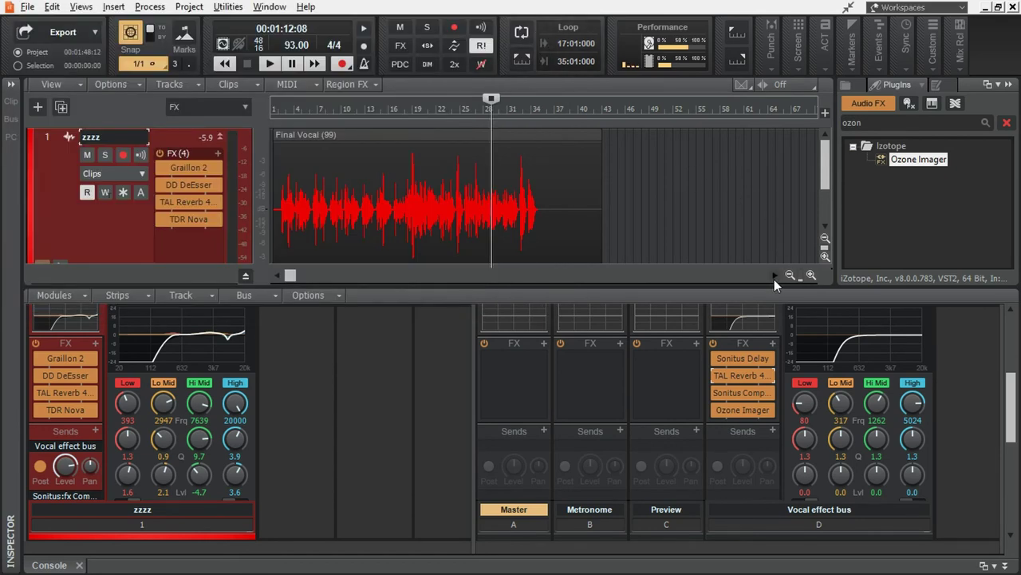
- Enlarge the Console to fill the window and return the play position to the start
drag(725, 287, 713, 472)
drag(492, 99, 72, 85)
drag(710, 438, 707, 79)
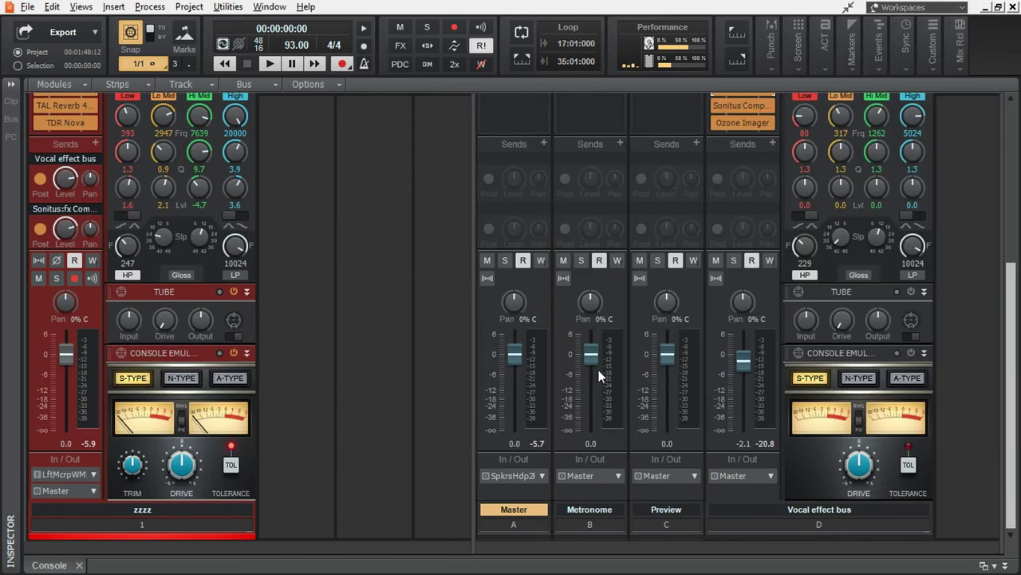
- Start playback and open the Graillon 2 plugin on track zzzz
scroll(353, 340, down, 5)
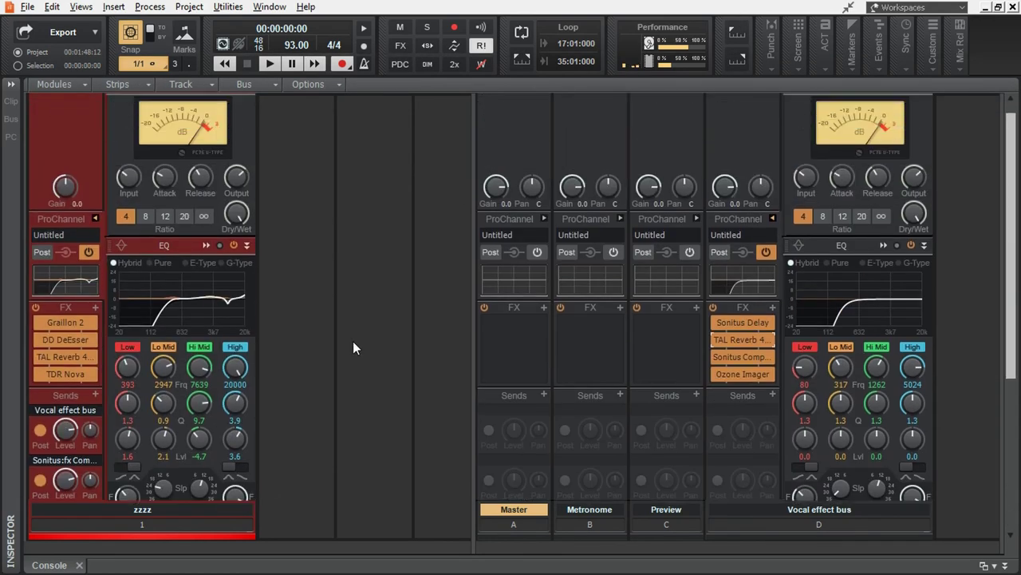
key(space)
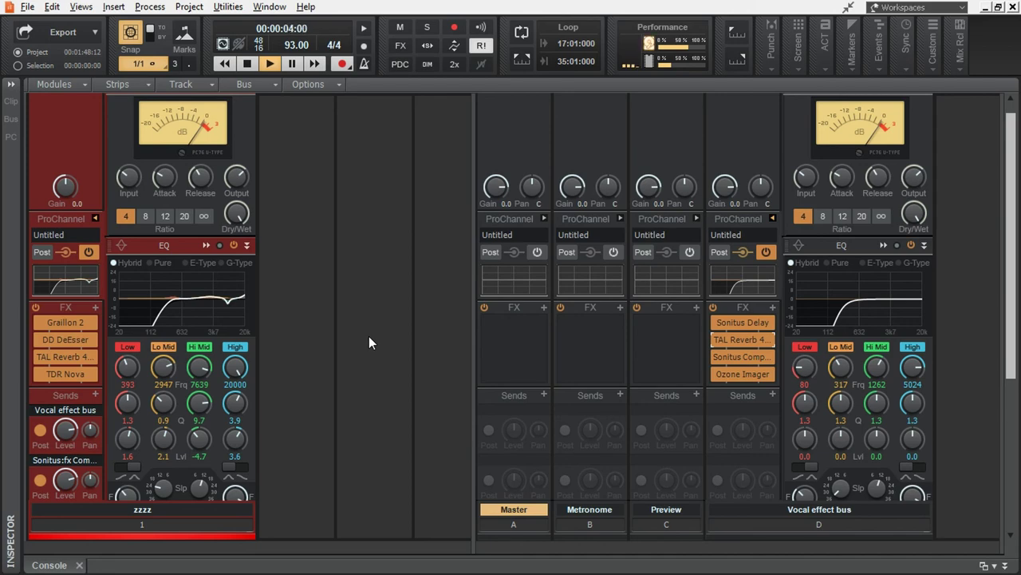
double_click(67, 322)
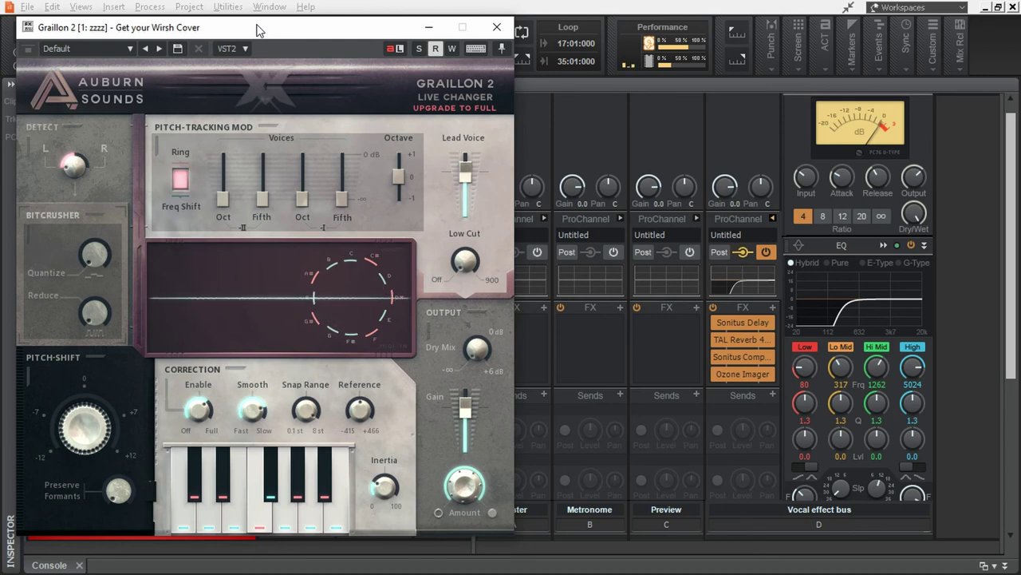
- Close Graillon 2, then review zzzz's DD DeEsser, TAL Reverb 4 and TDR Nova plugins
click(498, 28)
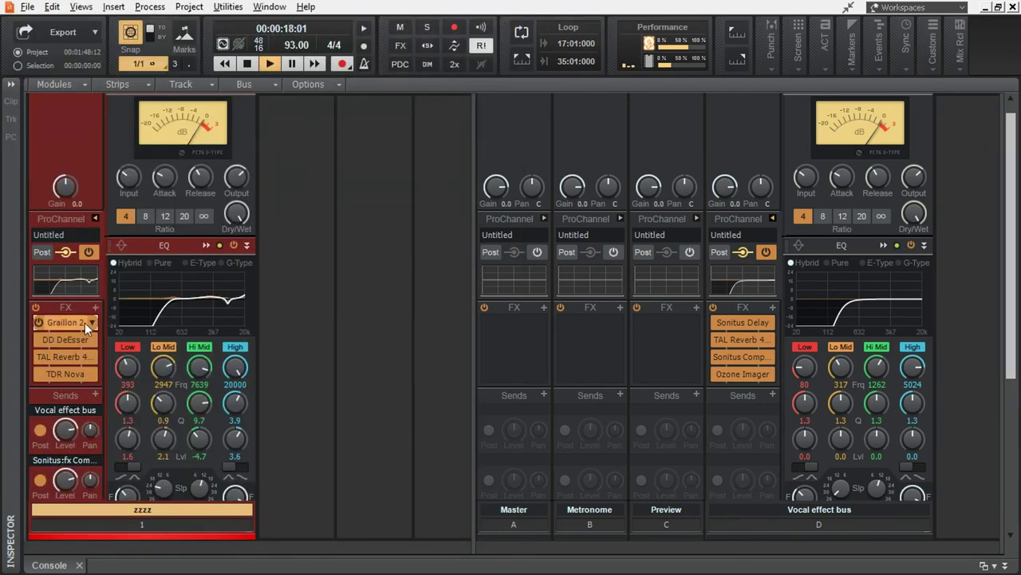
double_click(61, 339)
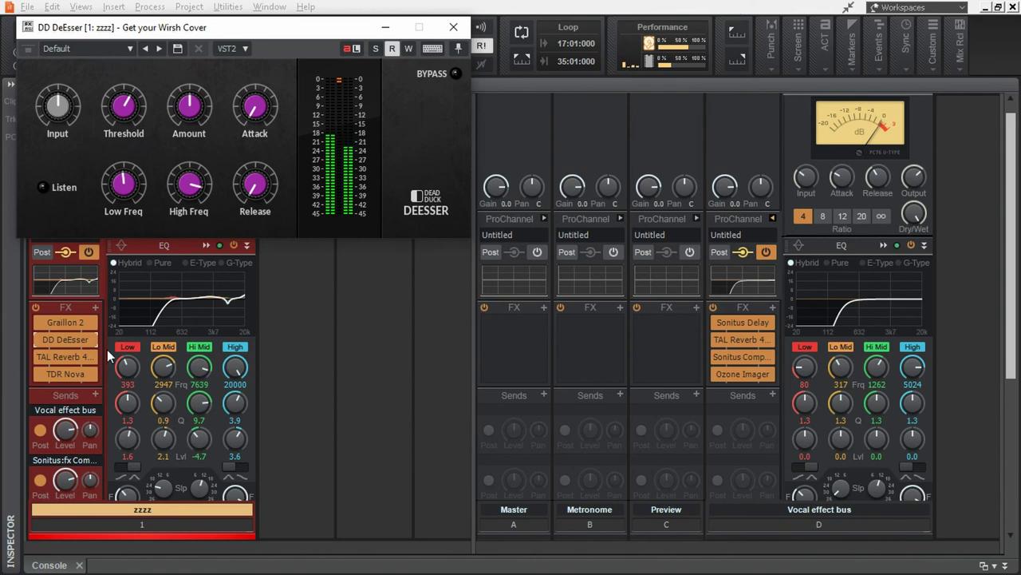
double_click(62, 356)
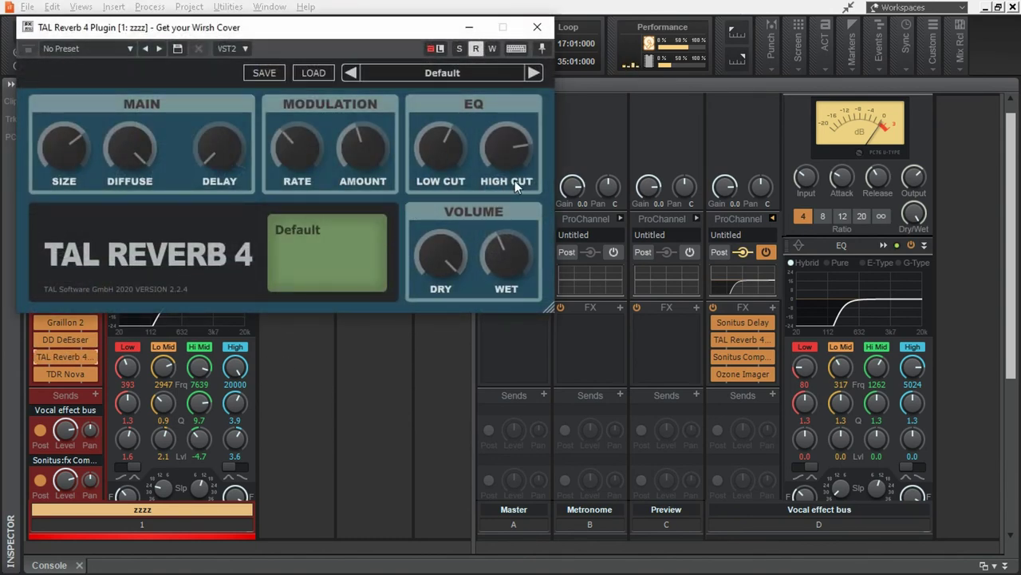
double_click(62, 373)
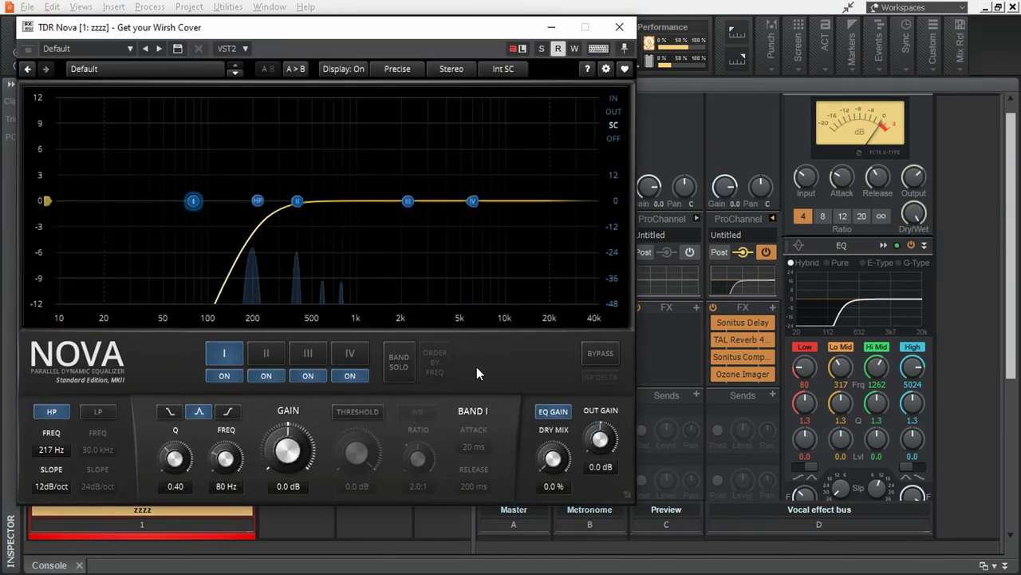
- Review the bus's Sonitus Delay, TAL Reverb 4, compressor and Ozone Imager, then return to Track view
double_click(745, 323)
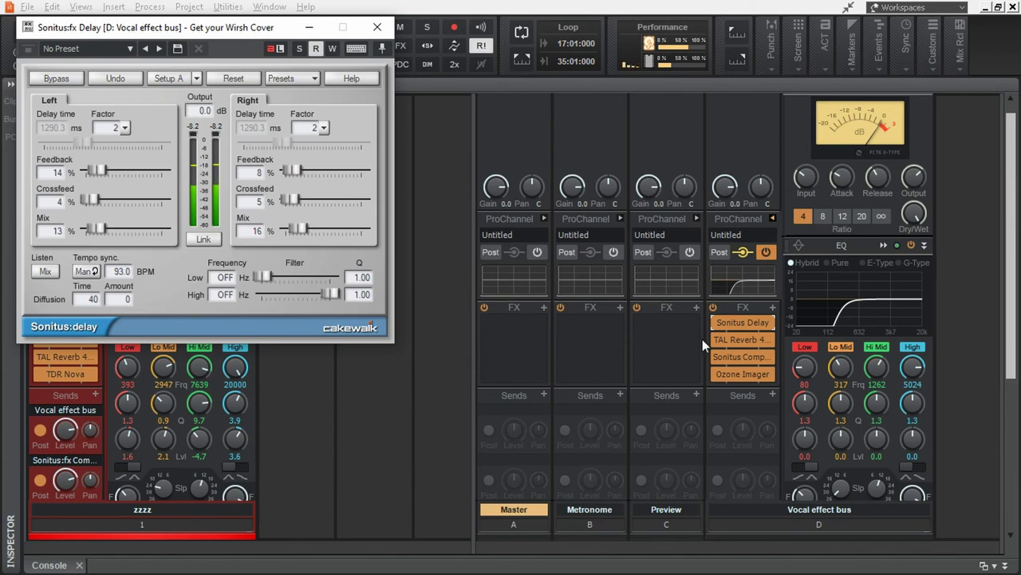
double_click(746, 339)
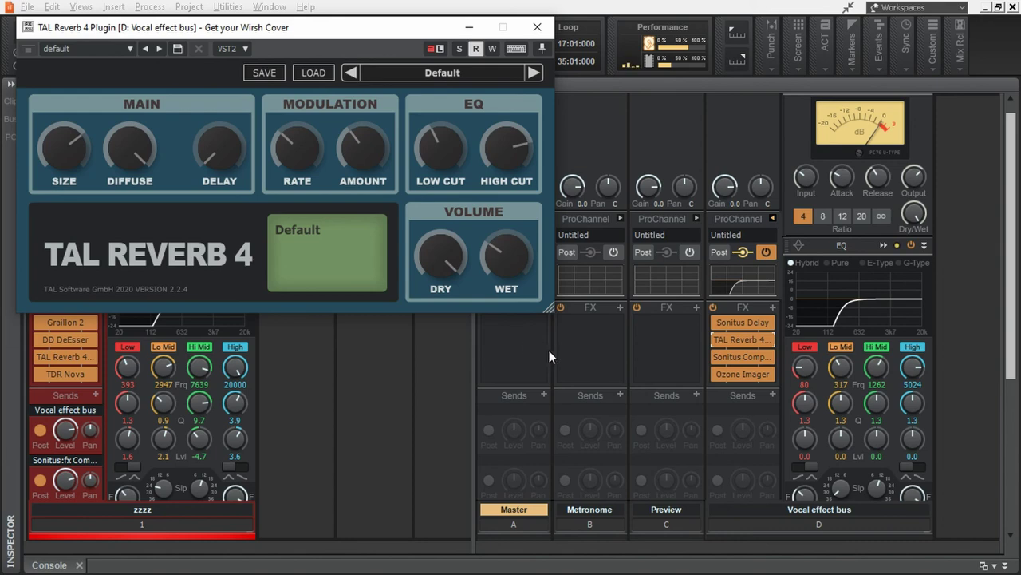
double_click(752, 356)
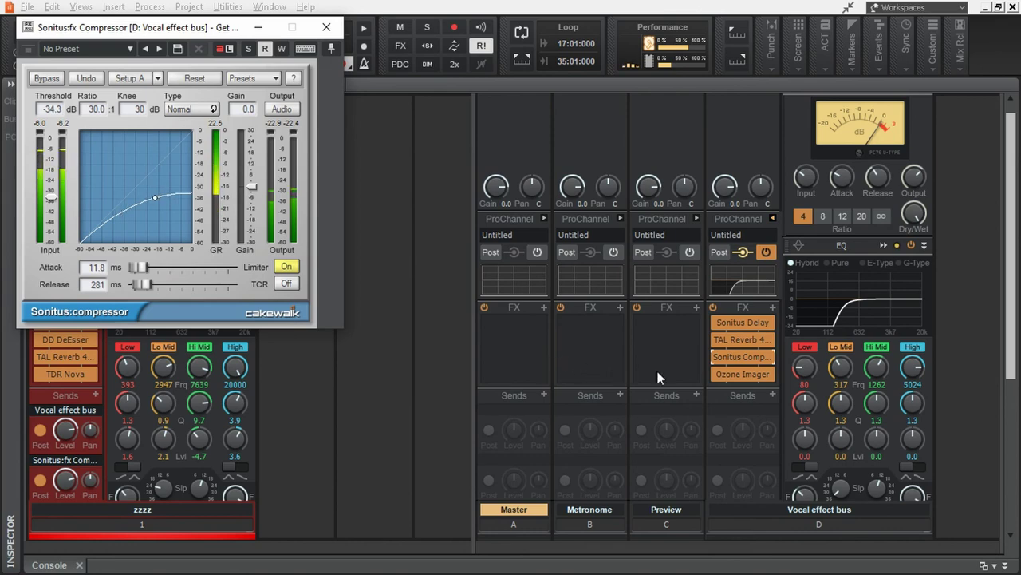
click(740, 374)
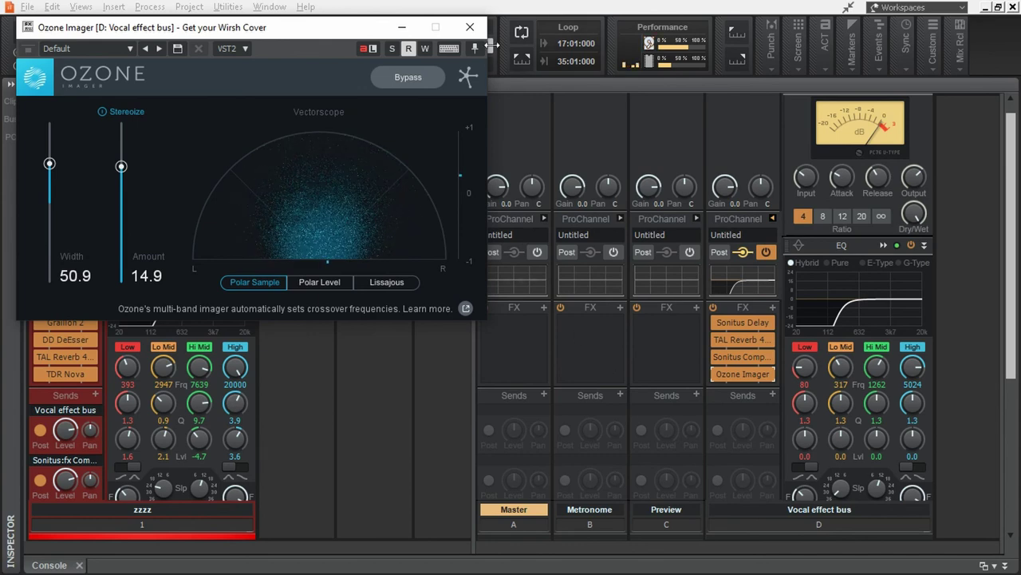
click(470, 28)
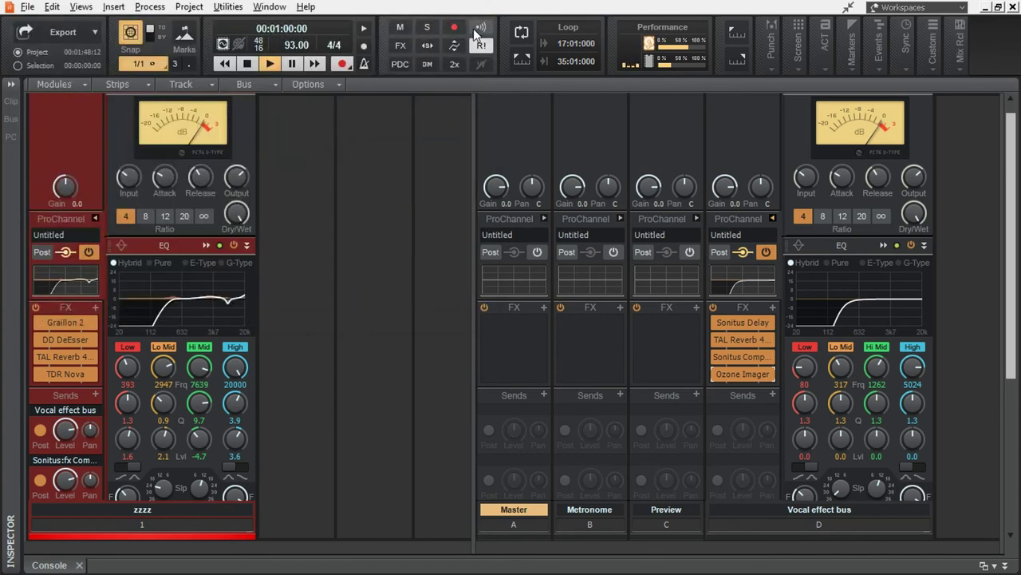
scroll(953, 428, up, 1)
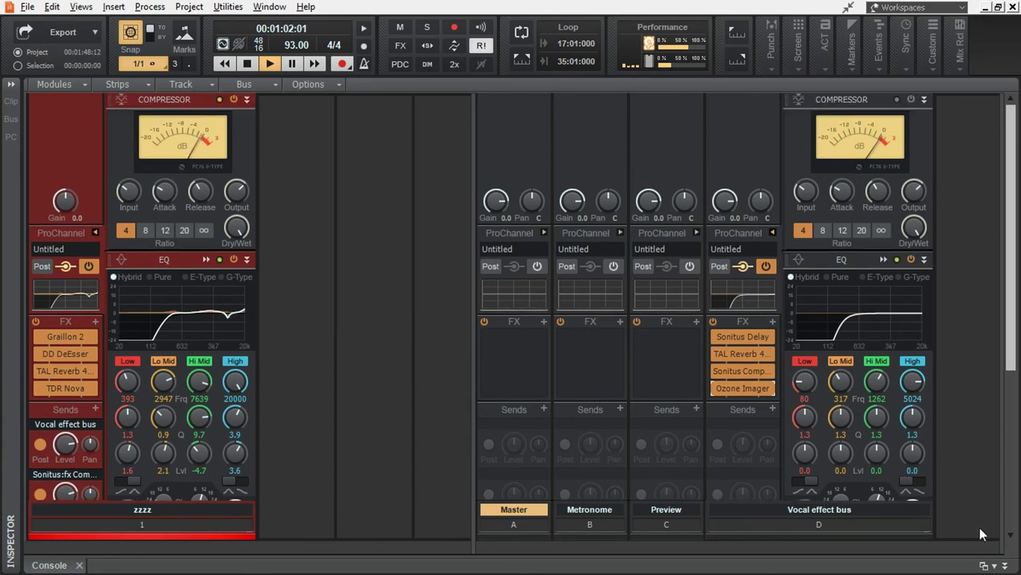
click(1003, 565)
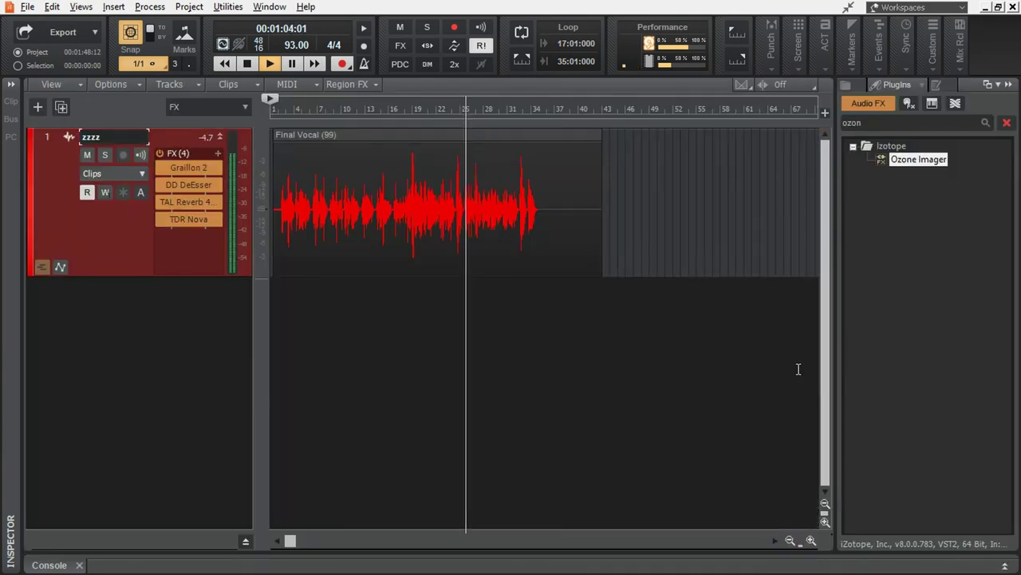
- Hide the plugins browser, zoom the timeline, and scroll back to the project start
click(1009, 84)
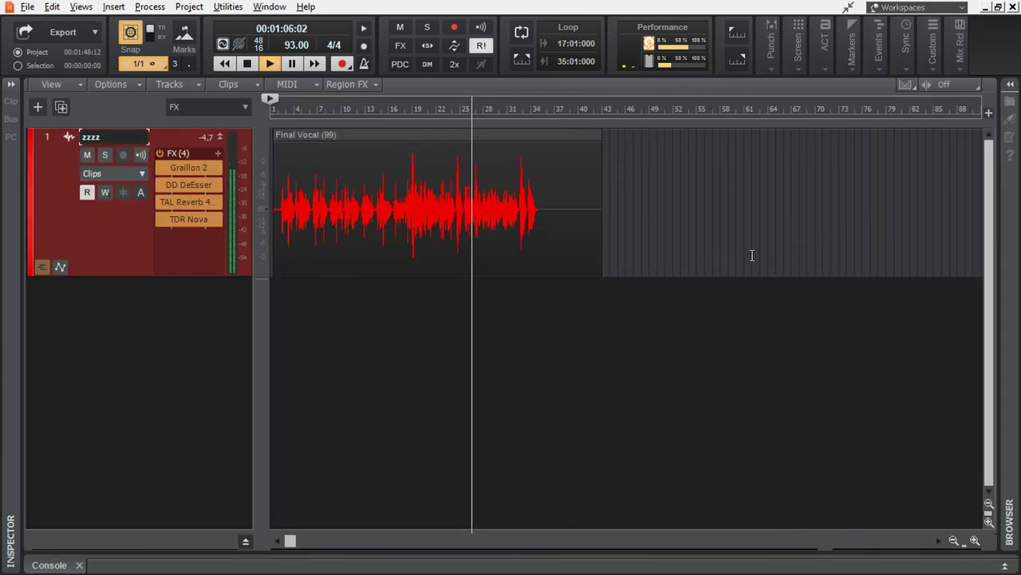
scroll(561, 241, up, 2)
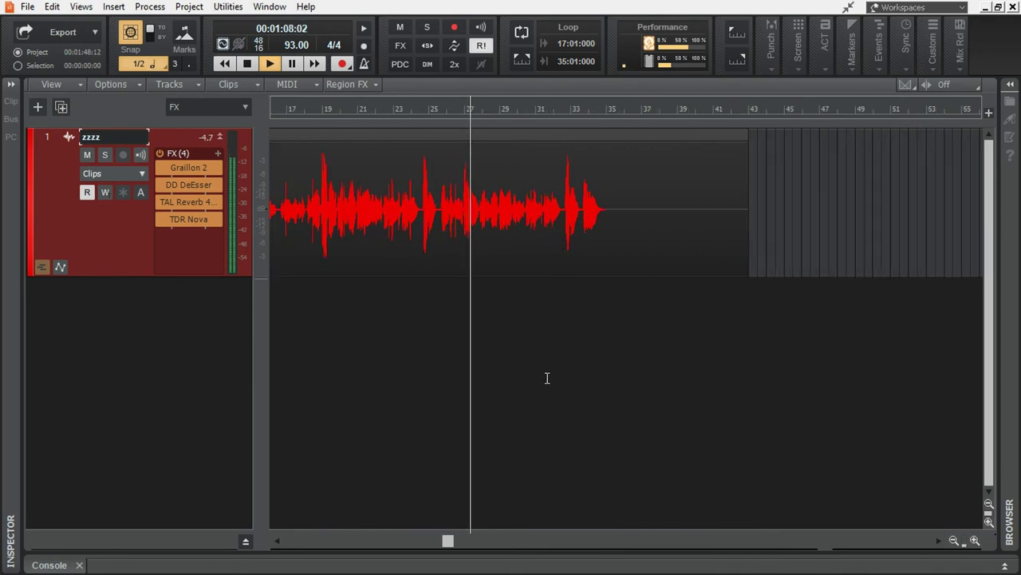
drag(444, 547, 290, 540)
scroll(428, 433, down, 2)
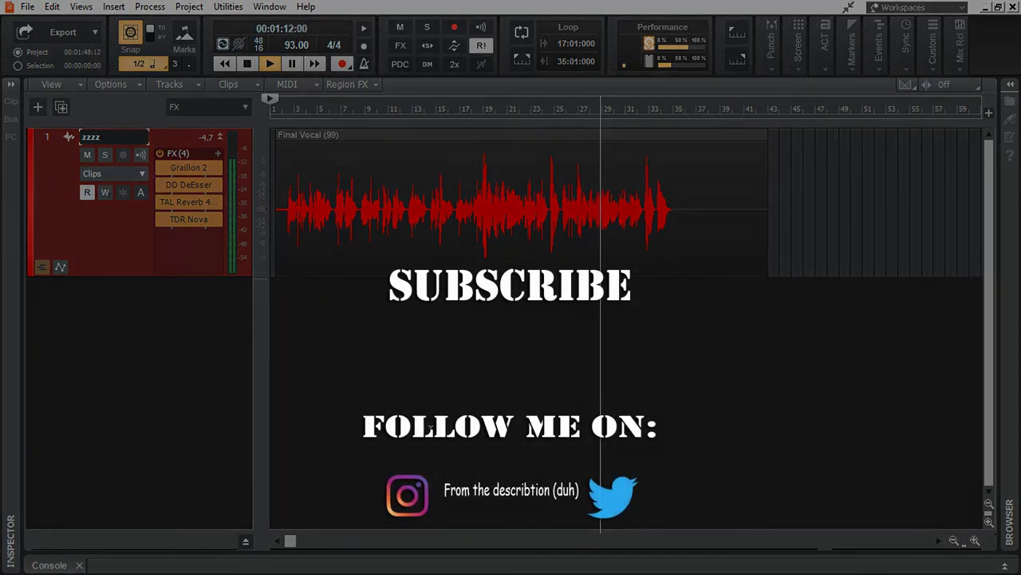